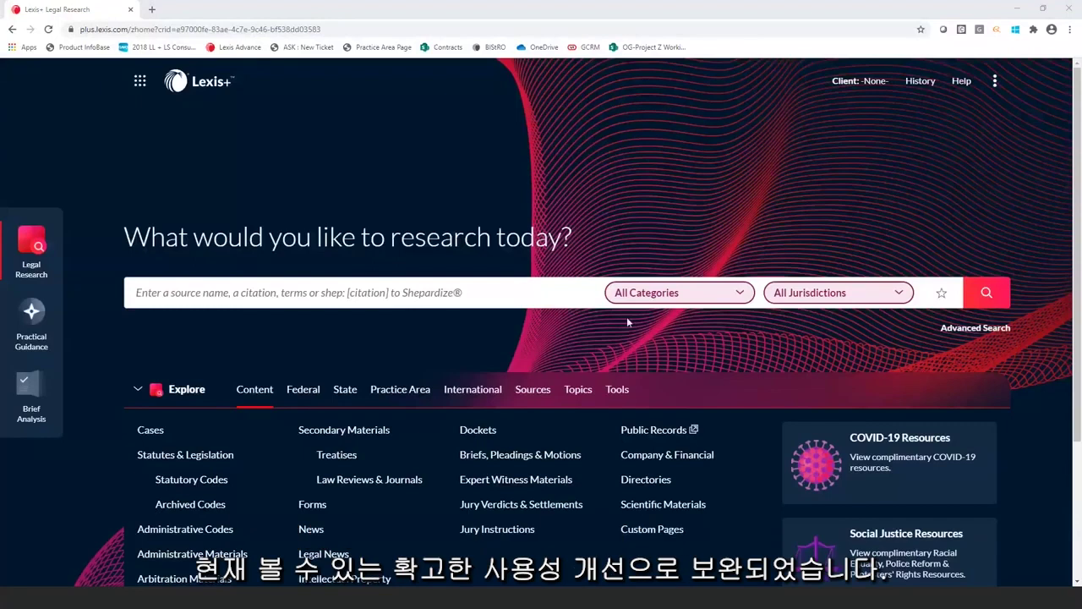
# - Look over the Practical Guidance and Brief Analysis home pages and return to the Legal Research home page
pyautogui.scroll(-1, 628, 322)
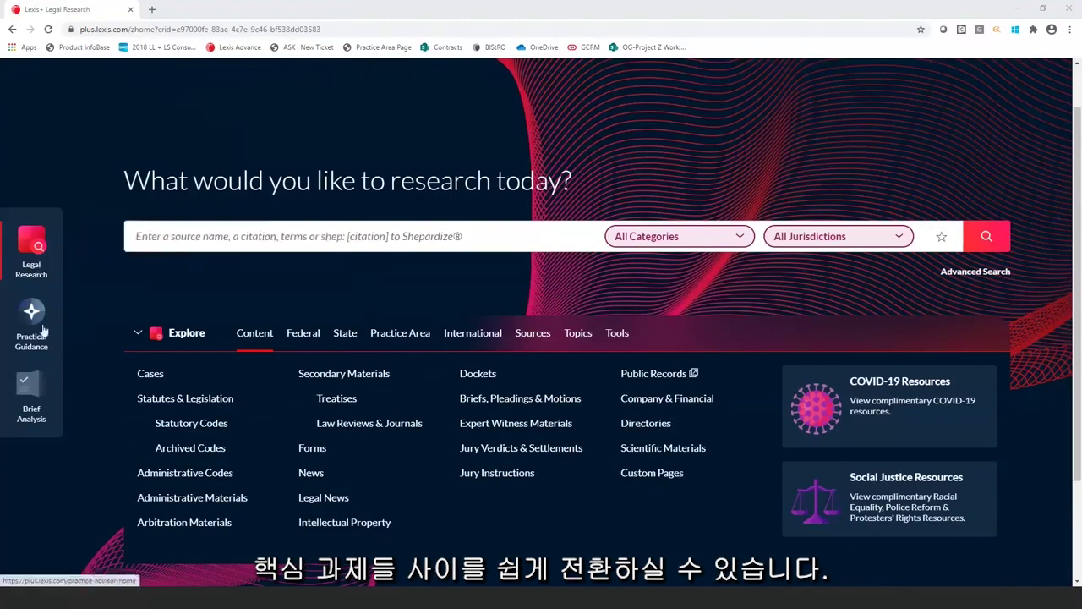
pyautogui.moveTo(31, 391)
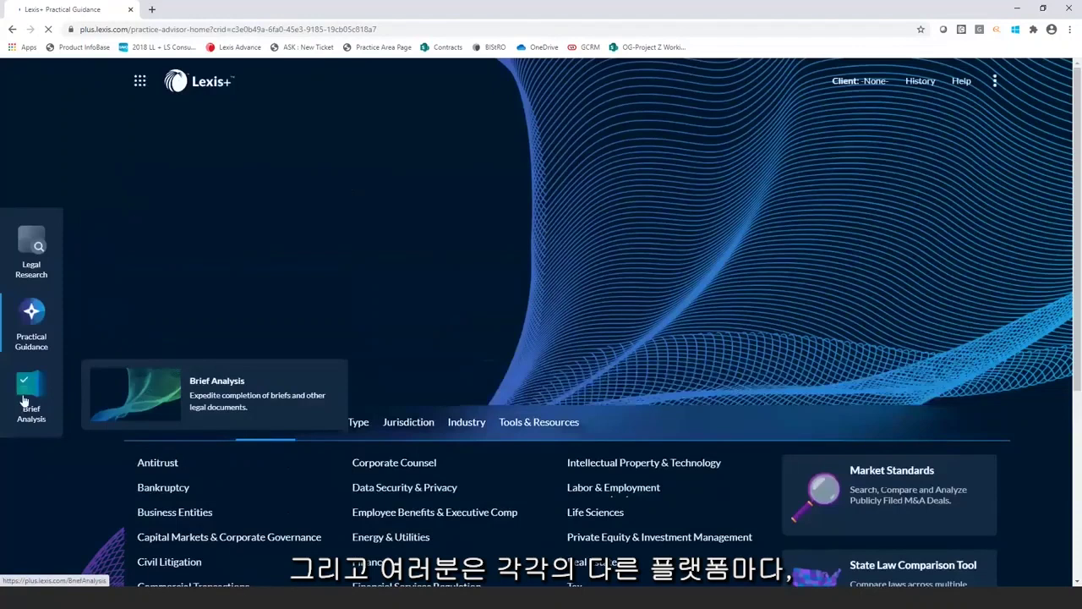
pyautogui.click(24, 401)
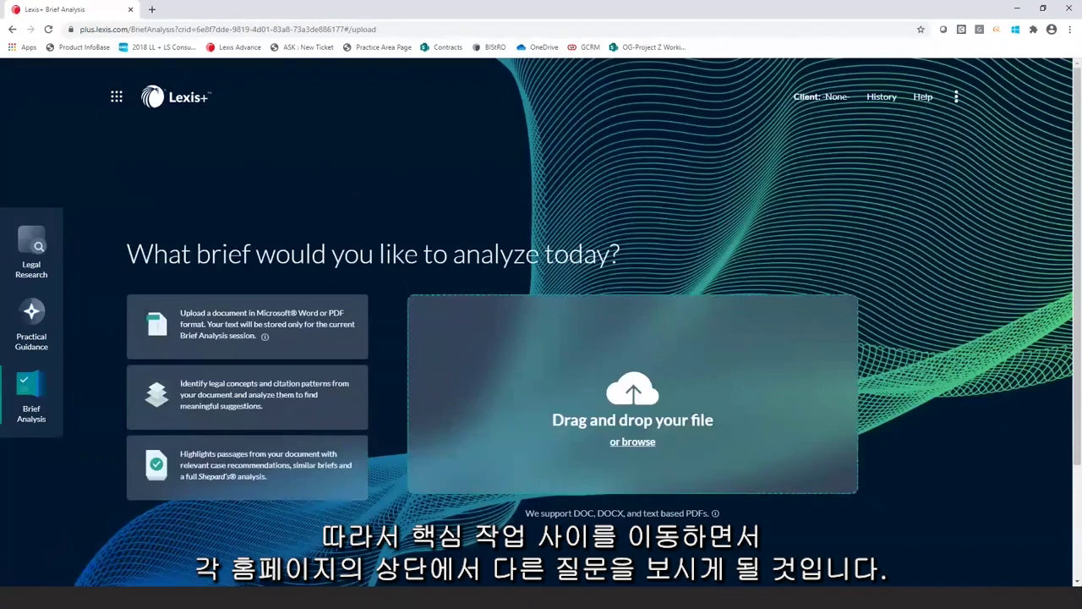
pyautogui.scroll(-2, 541, 338)
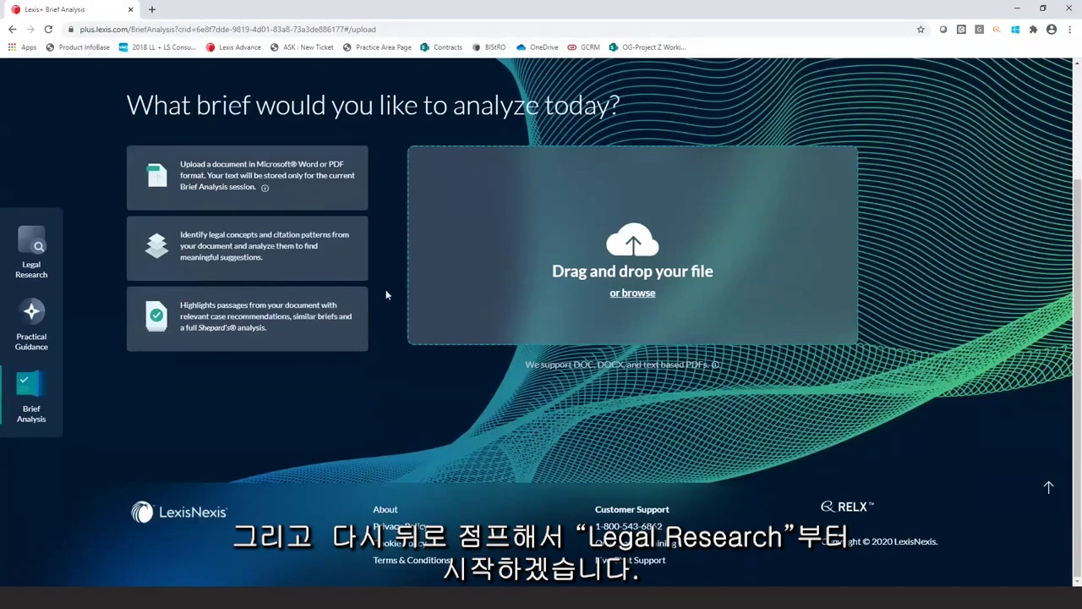
pyautogui.scroll(2, 386, 294)
pyautogui.click(34, 245)
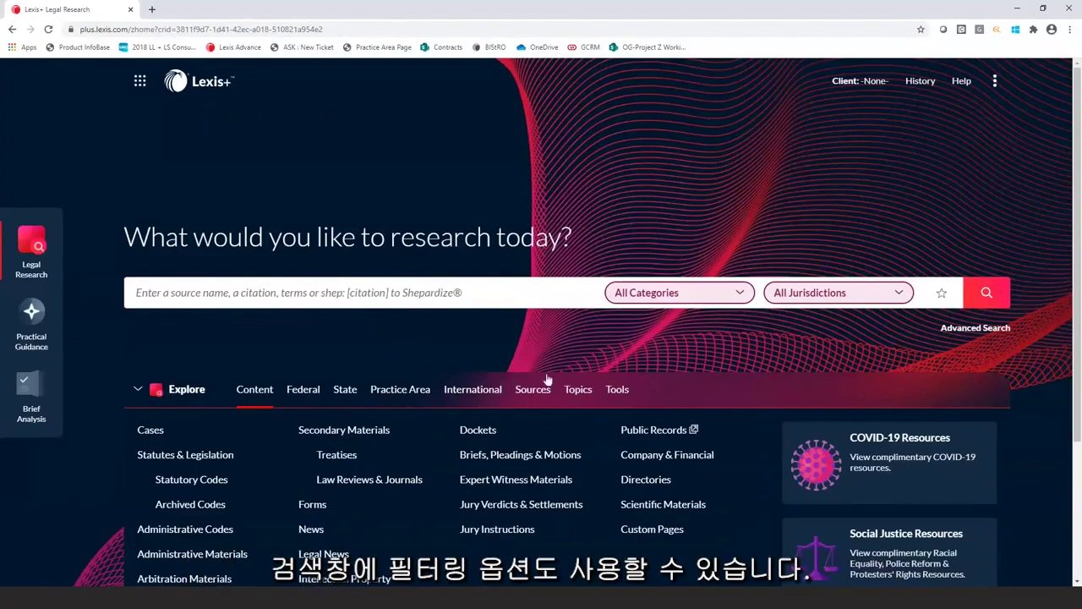
# - Examine the available category and jurisdiction filters for the main search without changing either selection
pyautogui.click(740, 294)
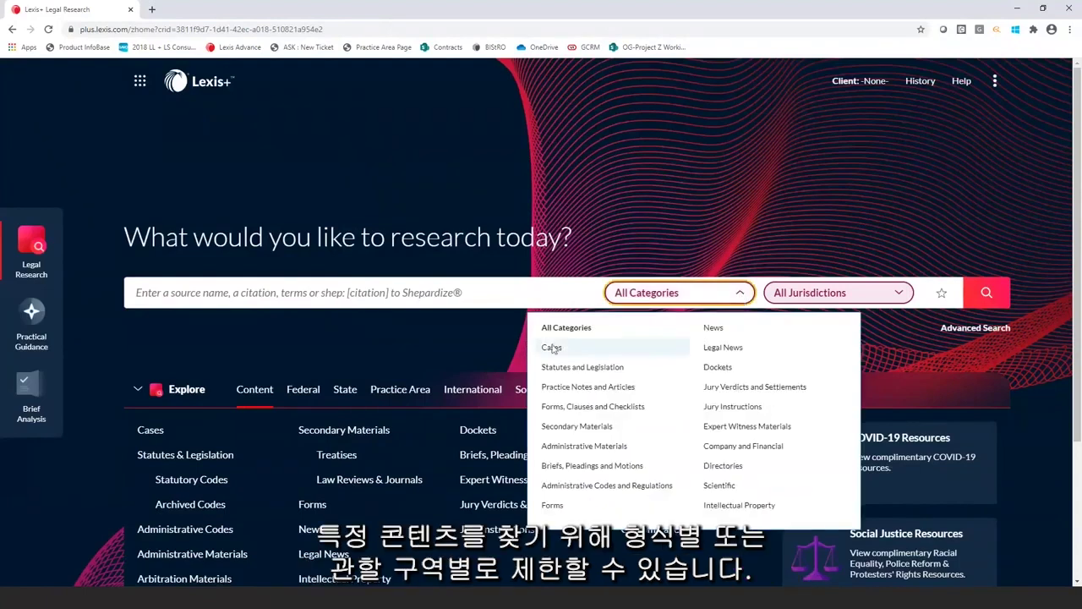
pyautogui.click(735, 296)
pyautogui.click(887, 294)
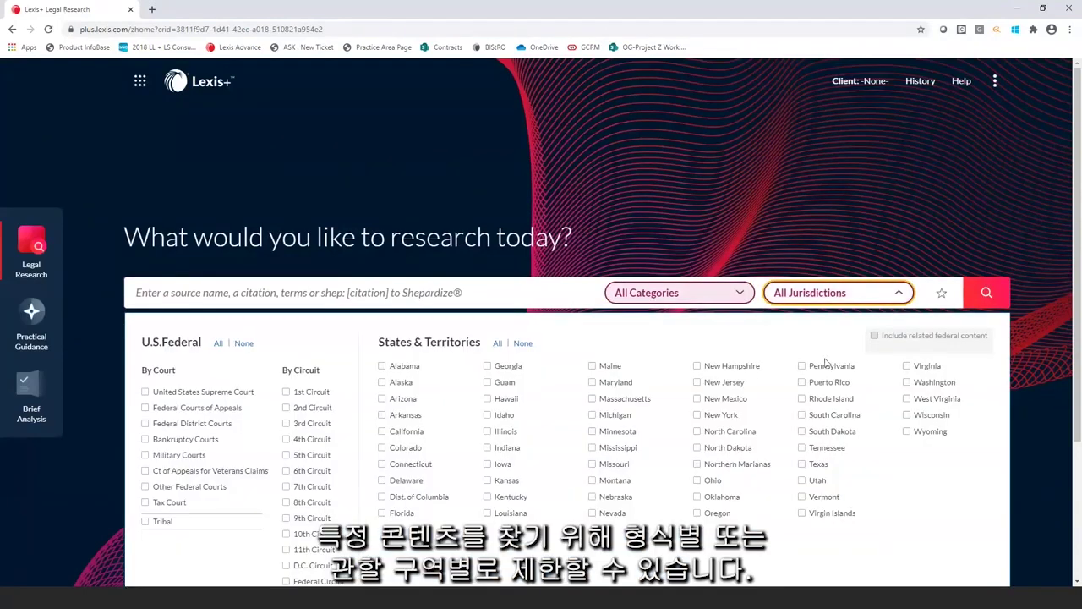
pyautogui.click(892, 293)
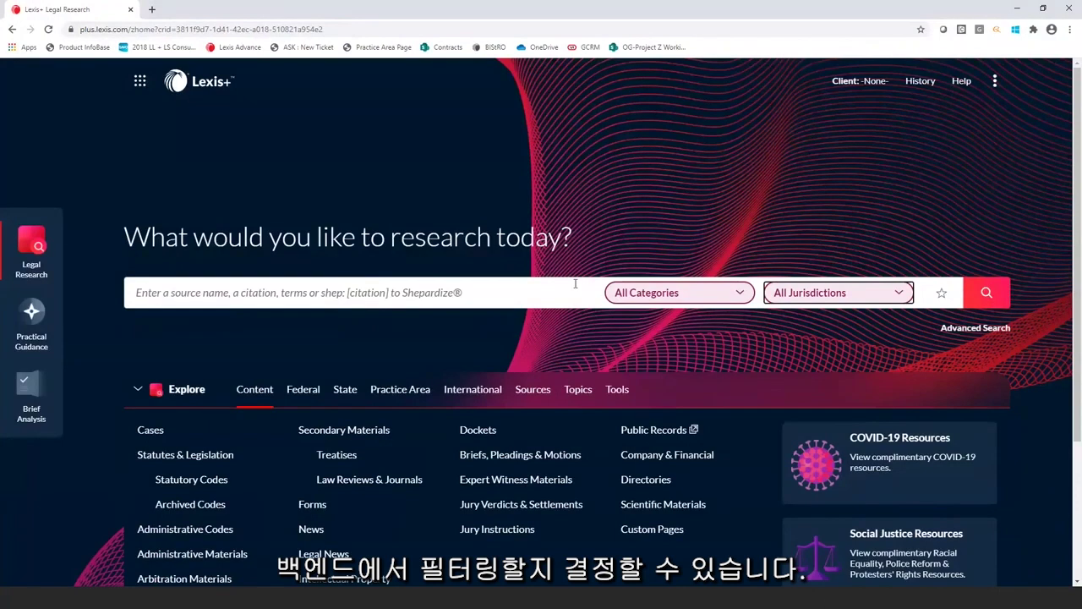
# - Browse the Explore content by federal, state and practice area, and open the Labor & Employment Law practice page
pyautogui.scroll(-1, 529, 297)
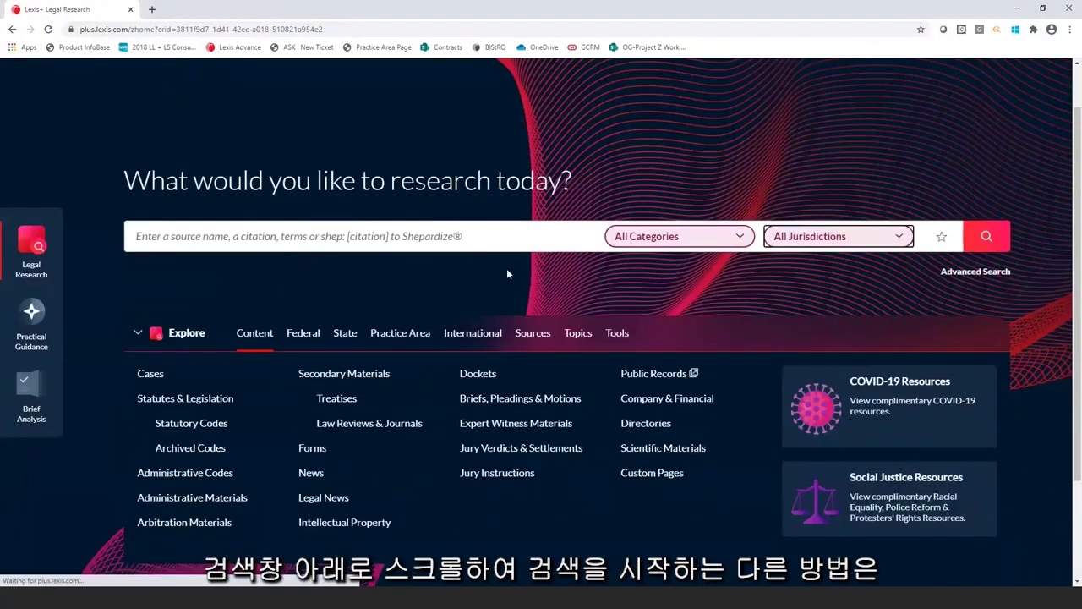
pyautogui.scroll(-1, 505, 269)
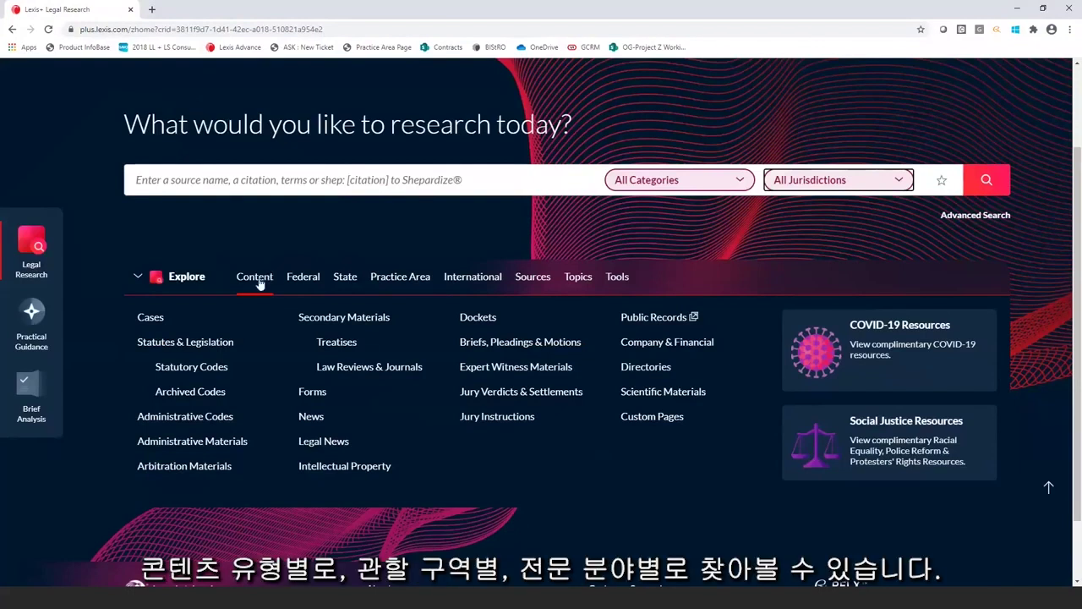
pyautogui.click(303, 285)
pyautogui.click(344, 283)
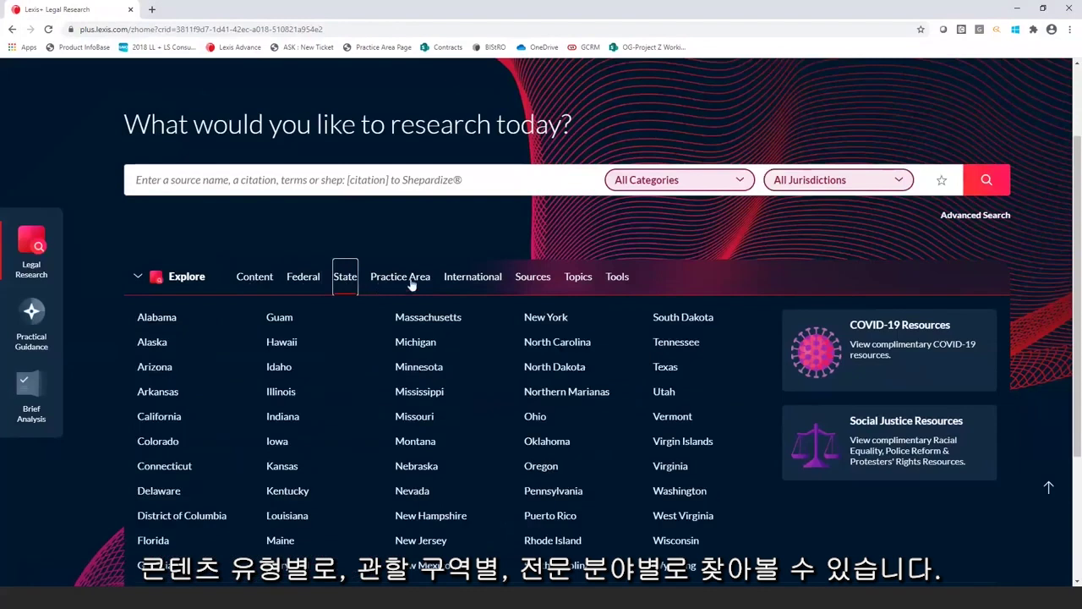
pyautogui.click(410, 282)
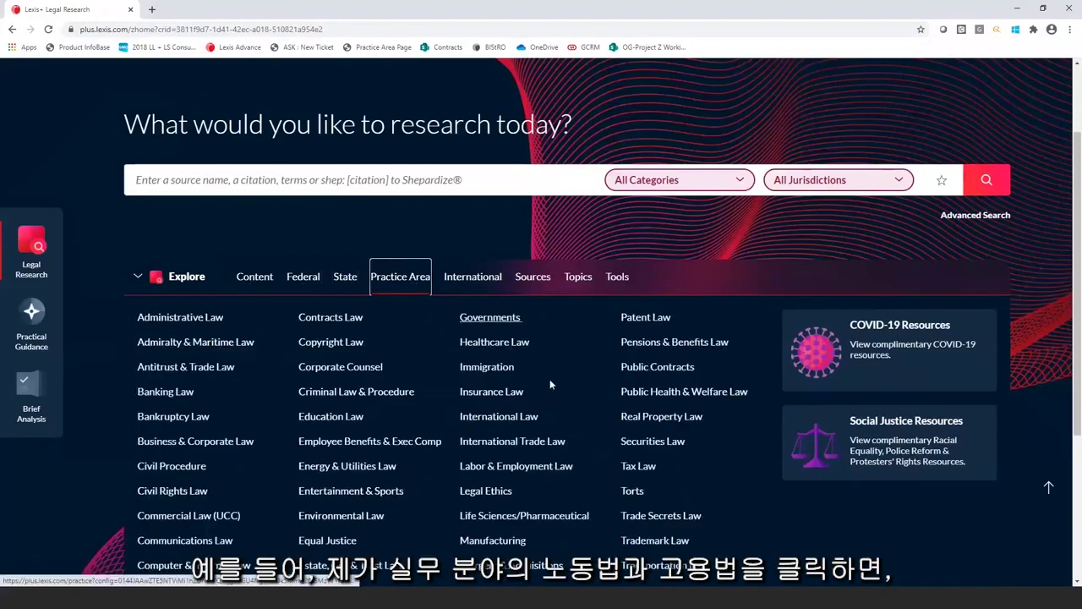
pyautogui.click(512, 471)
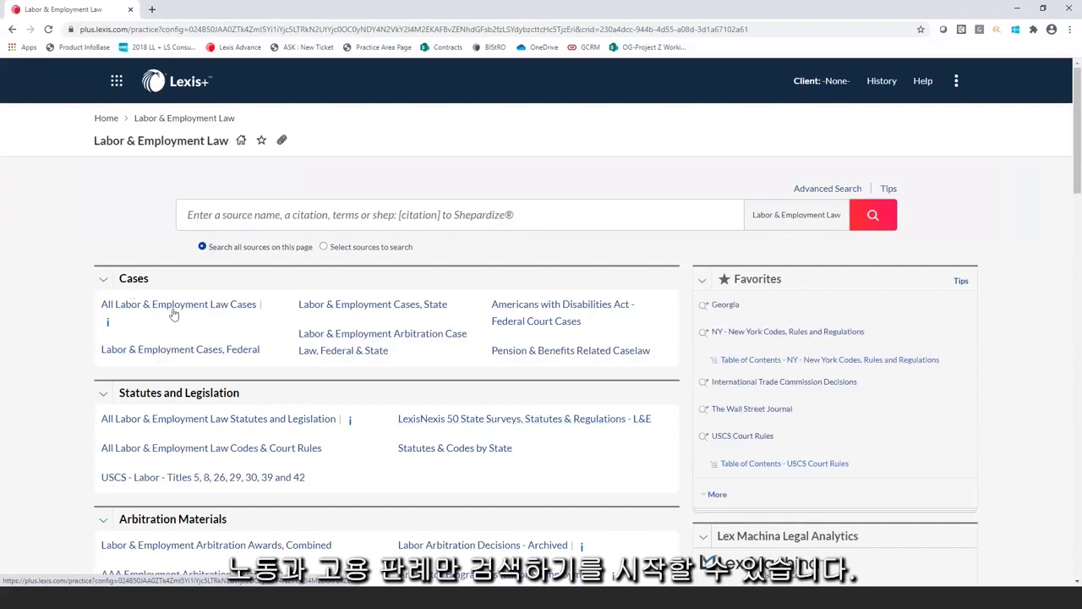
# - Review the Labor & Employment Law sources from cases and statutes through secondary materials, and return to the Legal Research home page
pyautogui.scroll(-2, 173, 315)
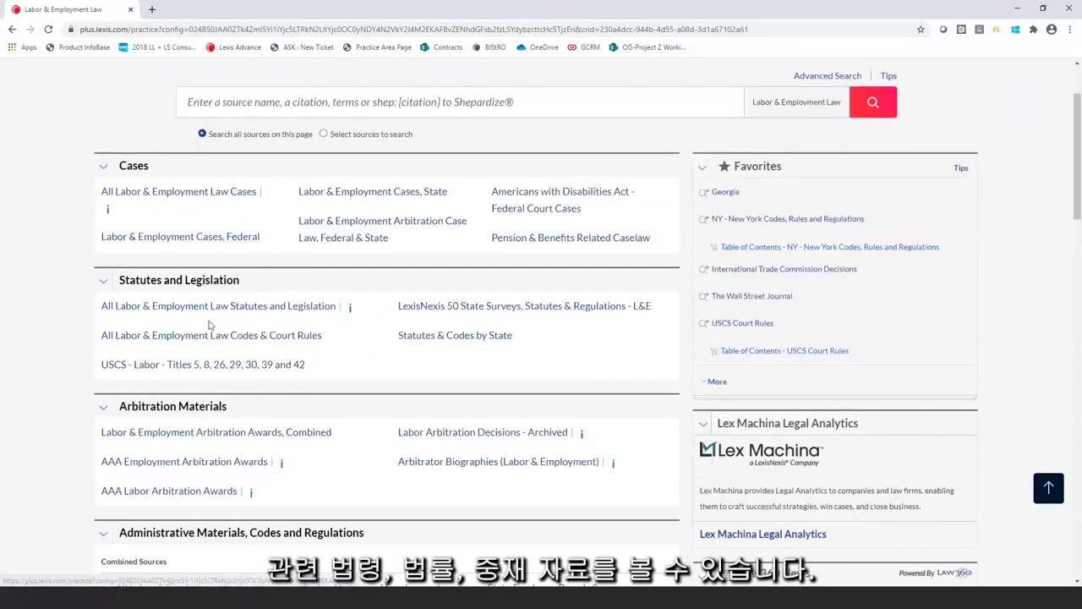
pyautogui.scroll(-3, 216, 334)
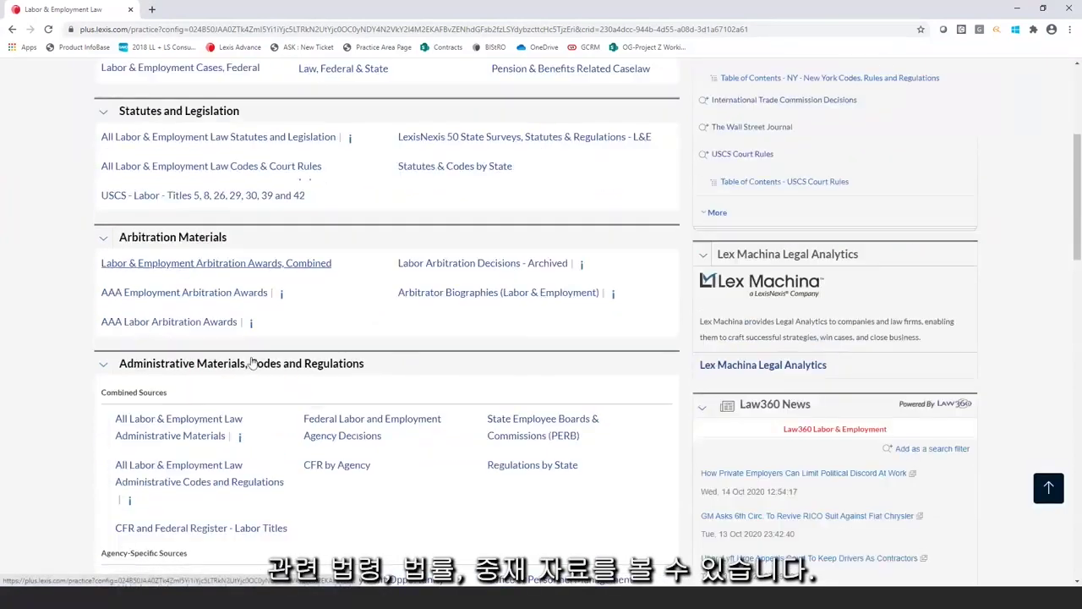
pyautogui.scroll(-4, 316, 338)
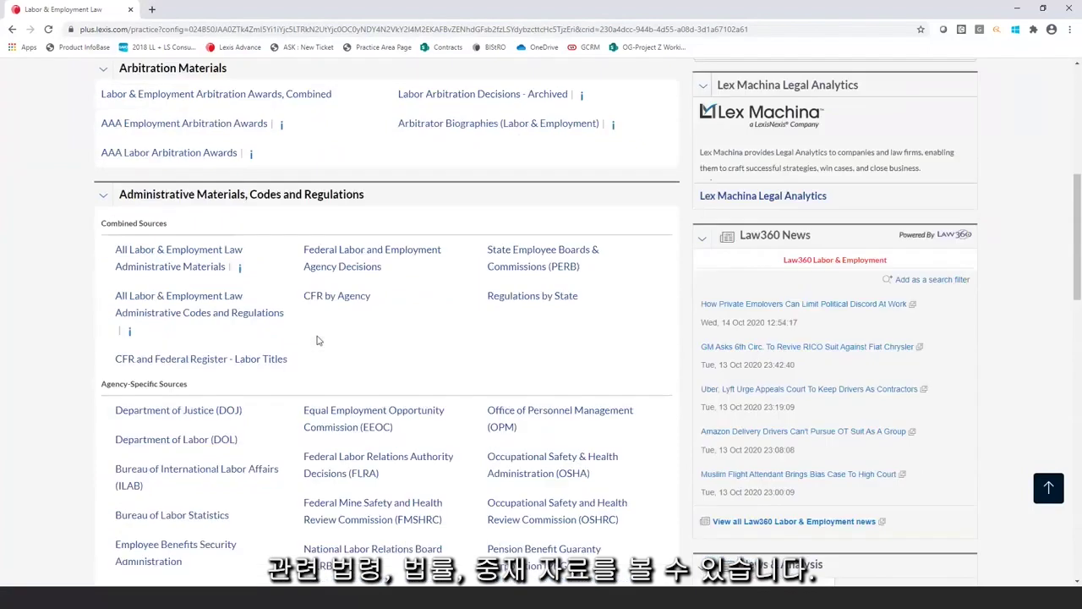
pyautogui.scroll(-9, 316, 338)
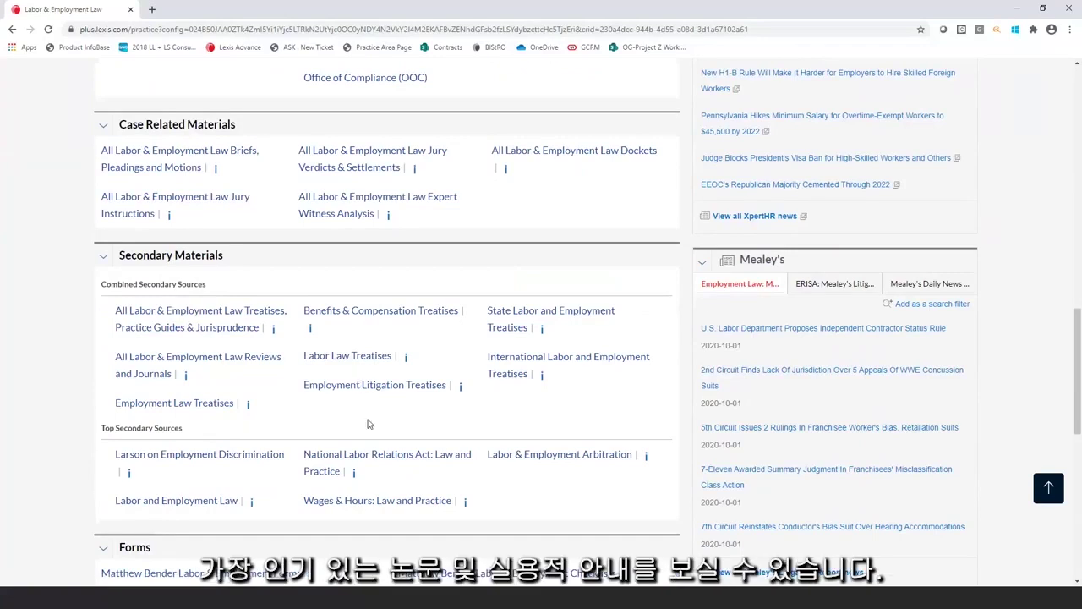
pyautogui.scroll(10, 368, 423)
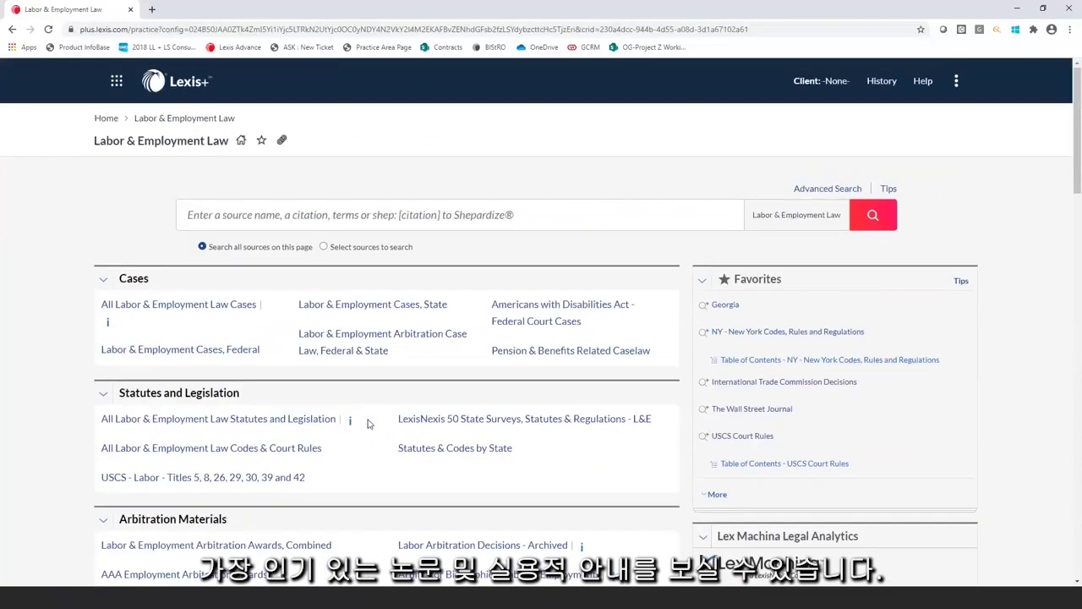
pyautogui.click(181, 85)
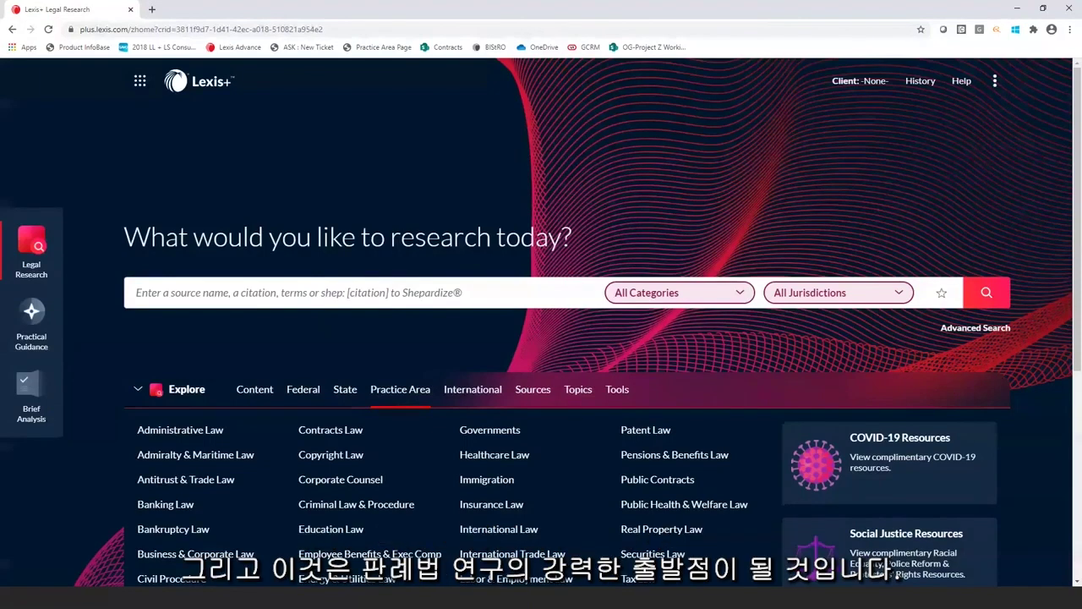
# - Search all categories and jurisdictions for "what is the statute of limitations of fraudulent conversion in California?"
pyautogui.click(414, 297)
pyautogui.write('wha')
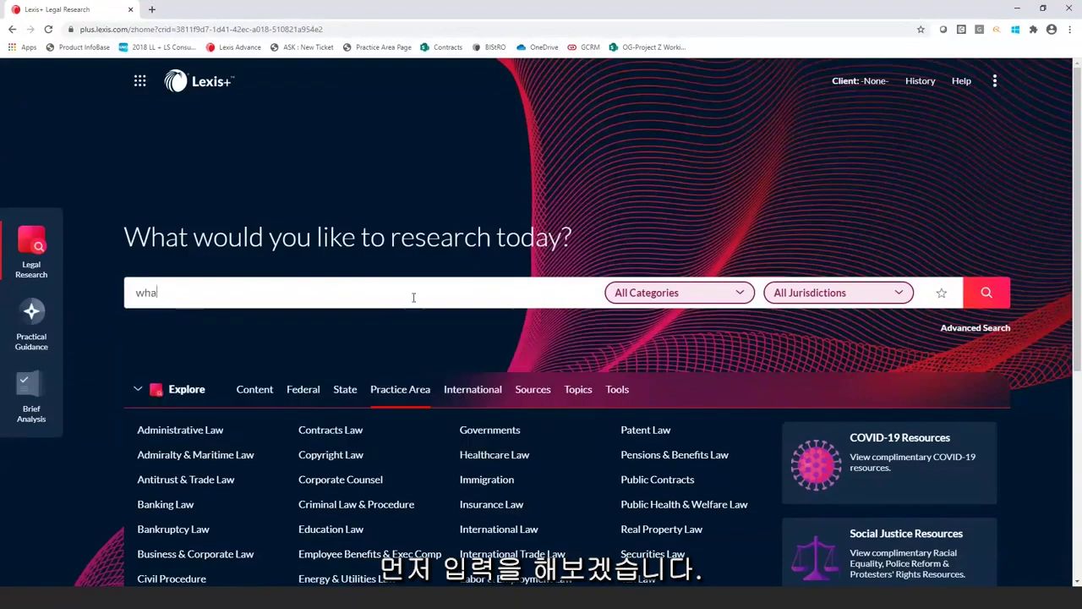
pyautogui.write('t is the s')
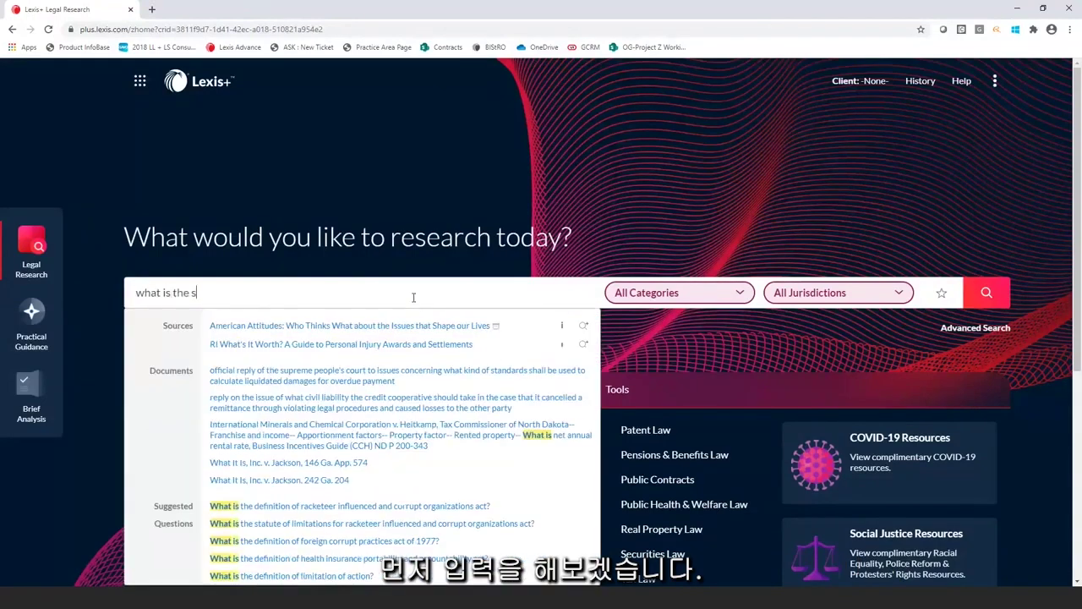
pyautogui.write('tatute ')
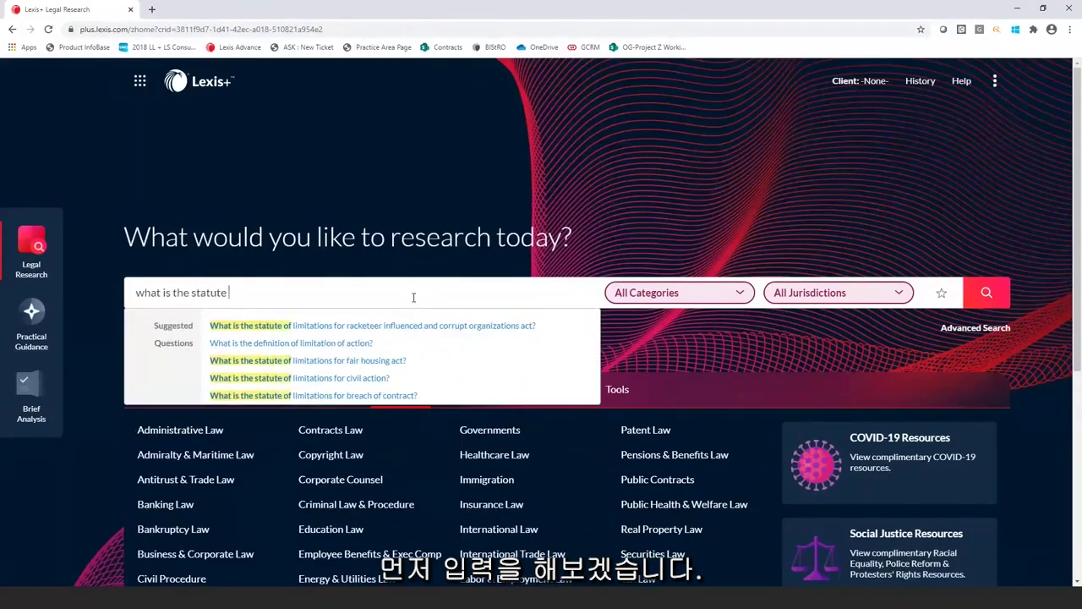
pyautogui.write('of limita')
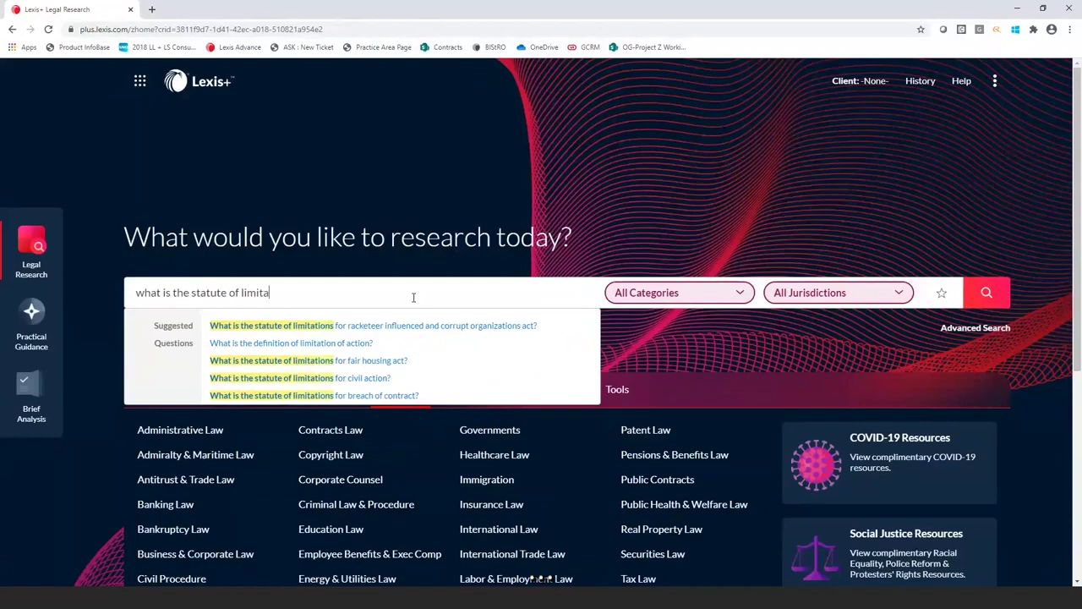
pyautogui.write('tions of fradual')
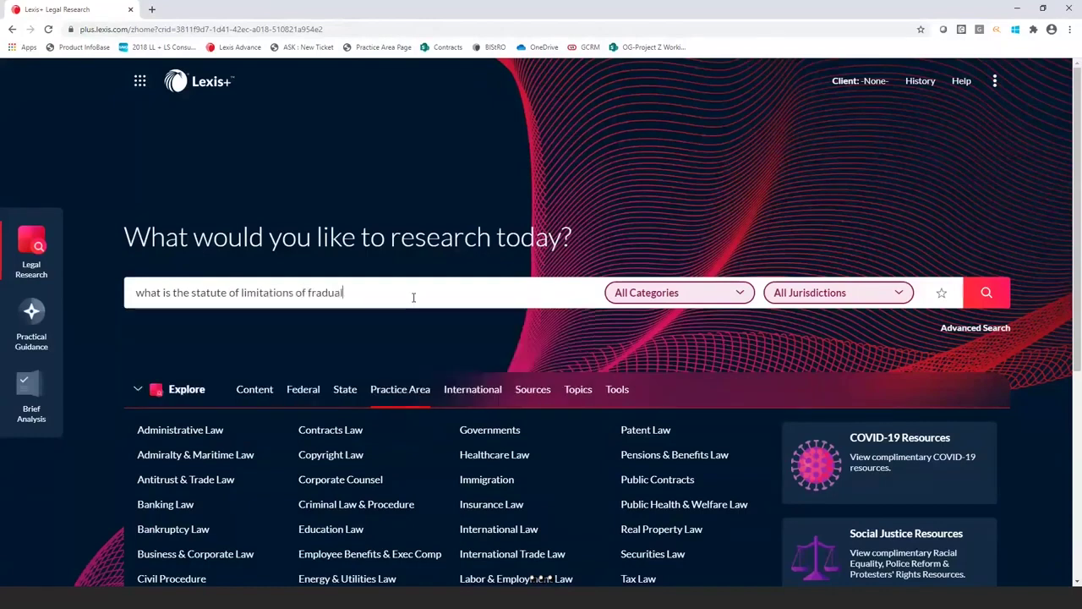
pyautogui.write('ue')
pyautogui.press('BackSpace')
pyautogui.press('BackSpace')
pyautogui.press('BackSpace')
pyautogui.press('BackSpace')
pyautogui.press('BackSpace')
pyautogui.press('BackSpace')
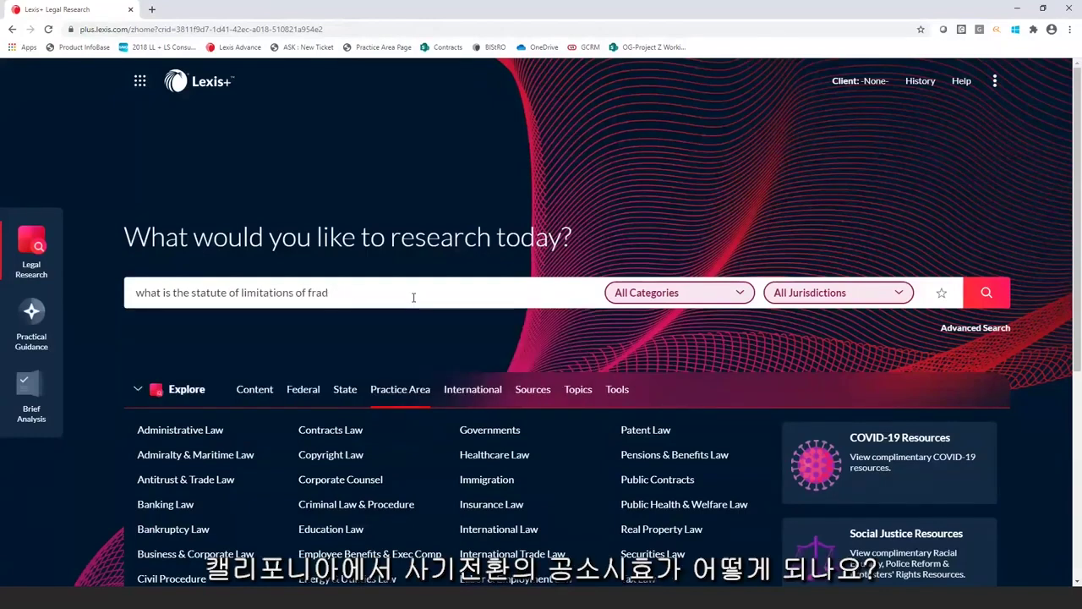
pyautogui.write('udul')
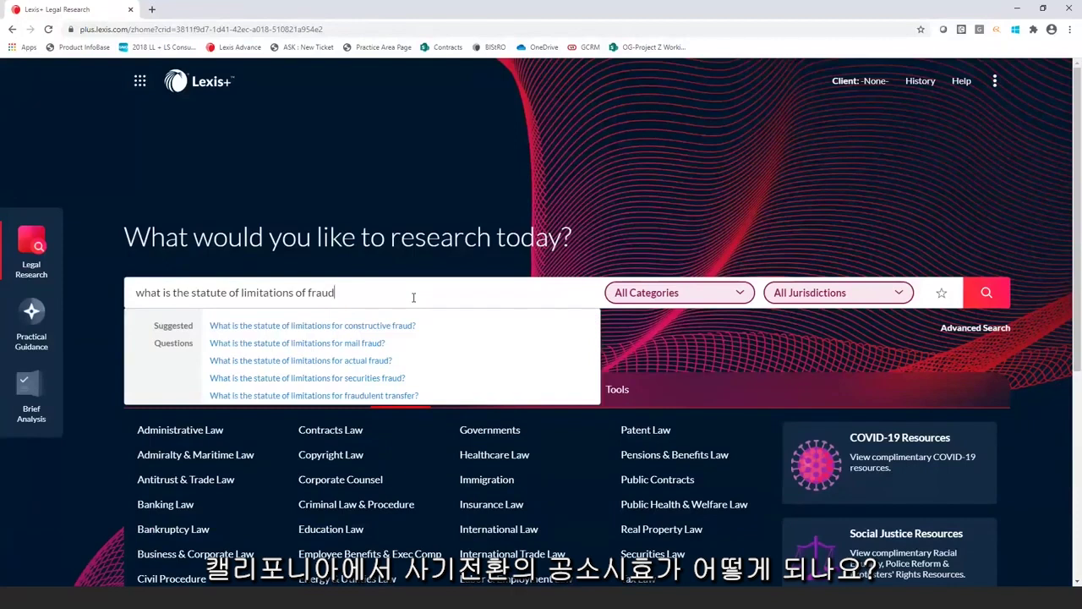
pyautogui.write('ent ')
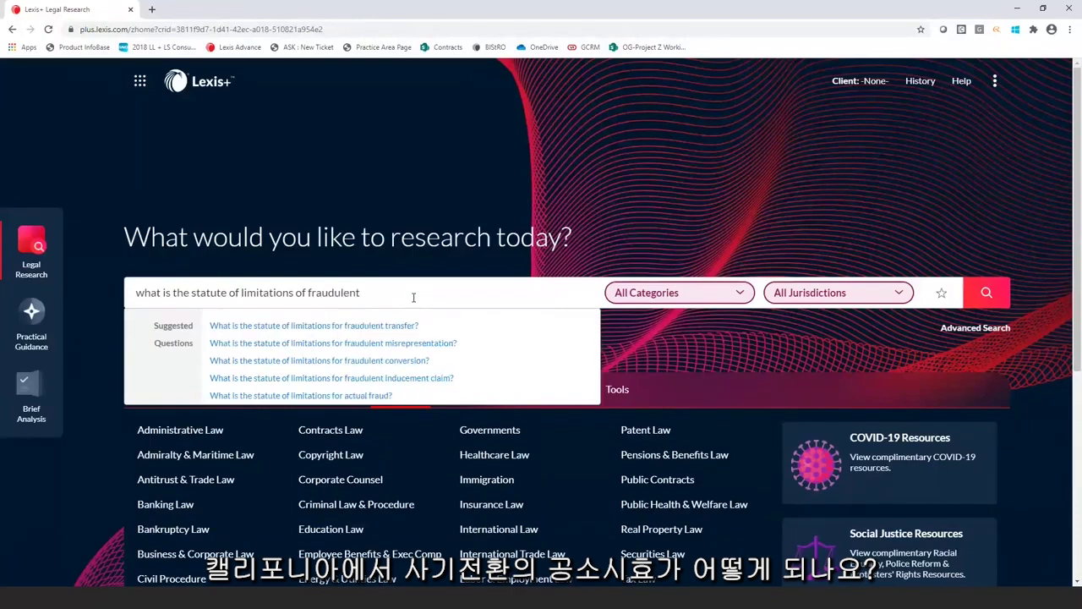
pyautogui.write('convers')
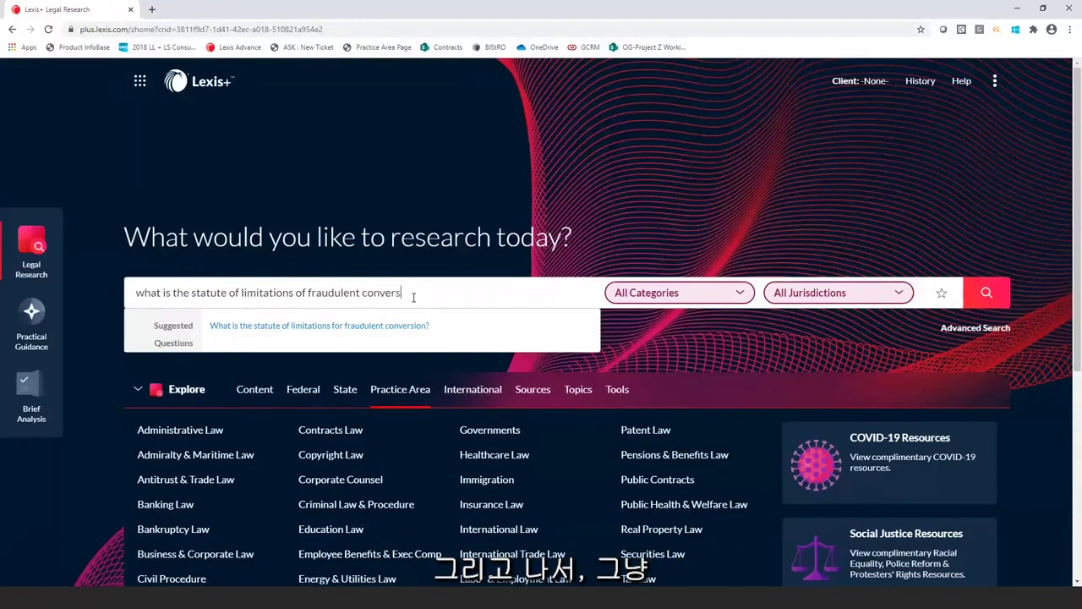
pyautogui.write('ion in')
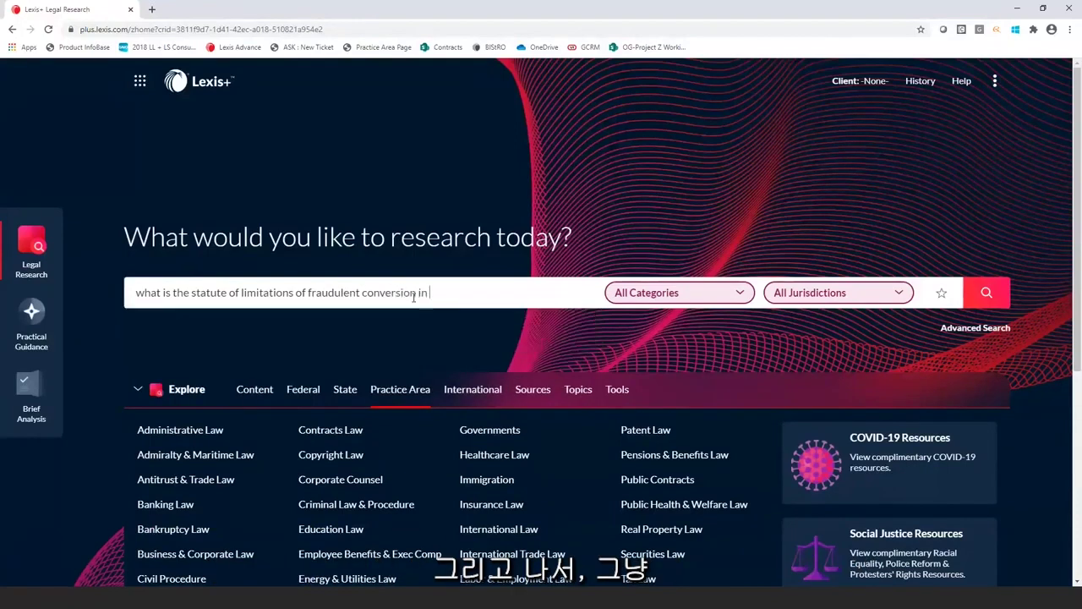
pyautogui.write(' Califor')
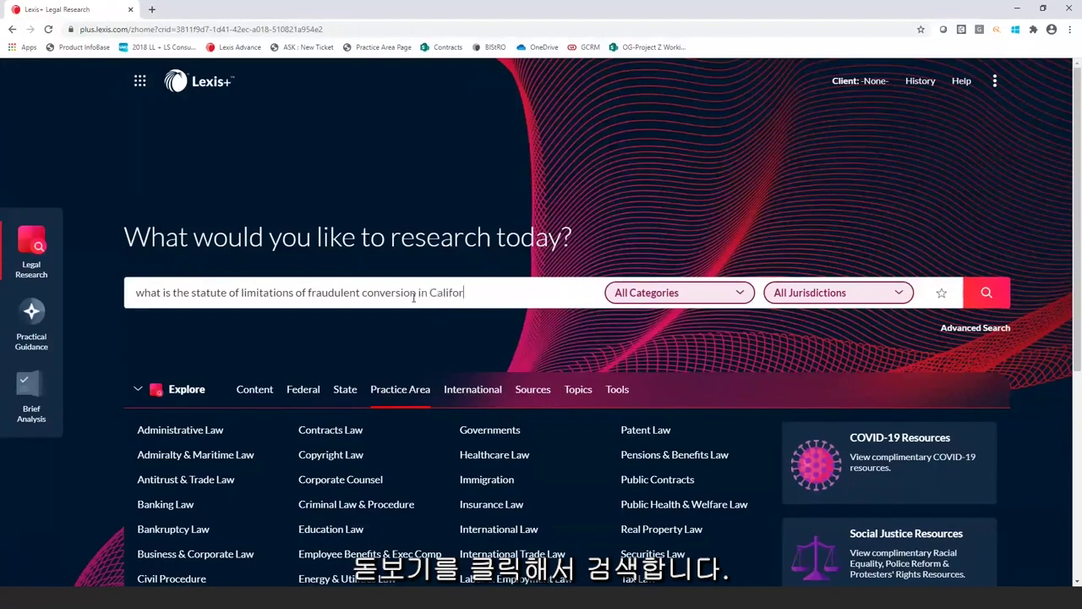
pyautogui.write('nia?')
pyautogui.click(986, 302)
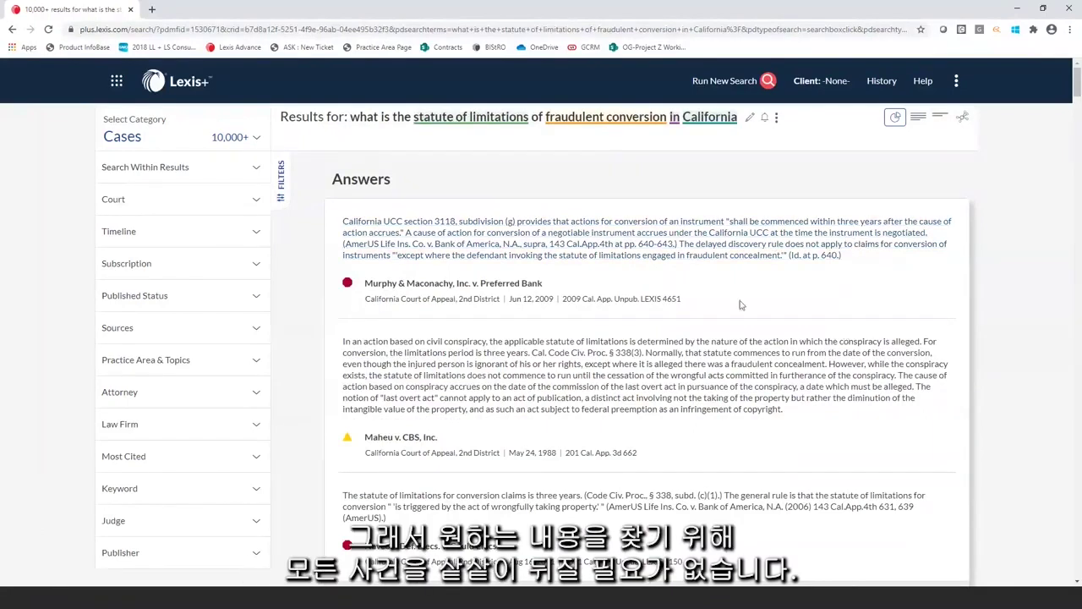
# - Read the first answer's passage within Murphy & Maconachy, Inc. v. Preferred Bank, and return to the Legal Research home page
pyautogui.click(533, 233)
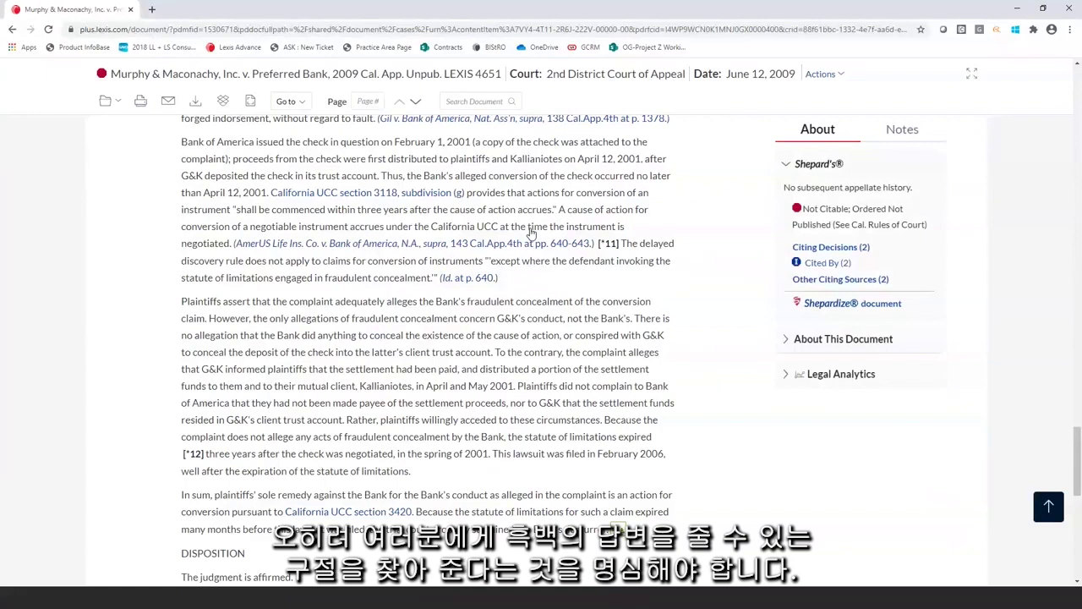
pyautogui.scroll(2, 888, 237)
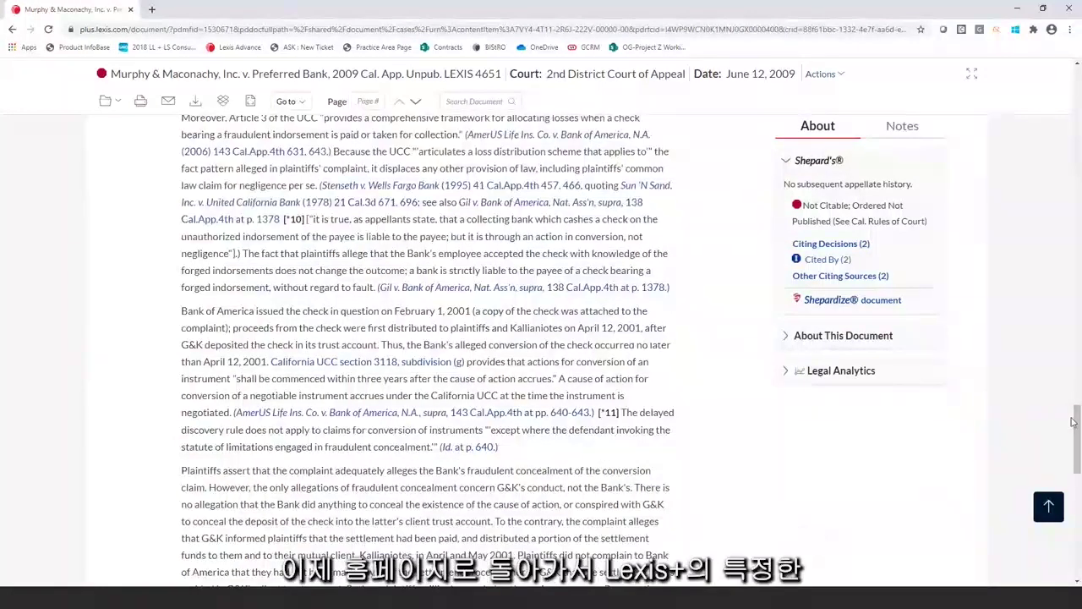
pyautogui.moveTo(1072, 421); pyautogui.dragTo(1074, 78)
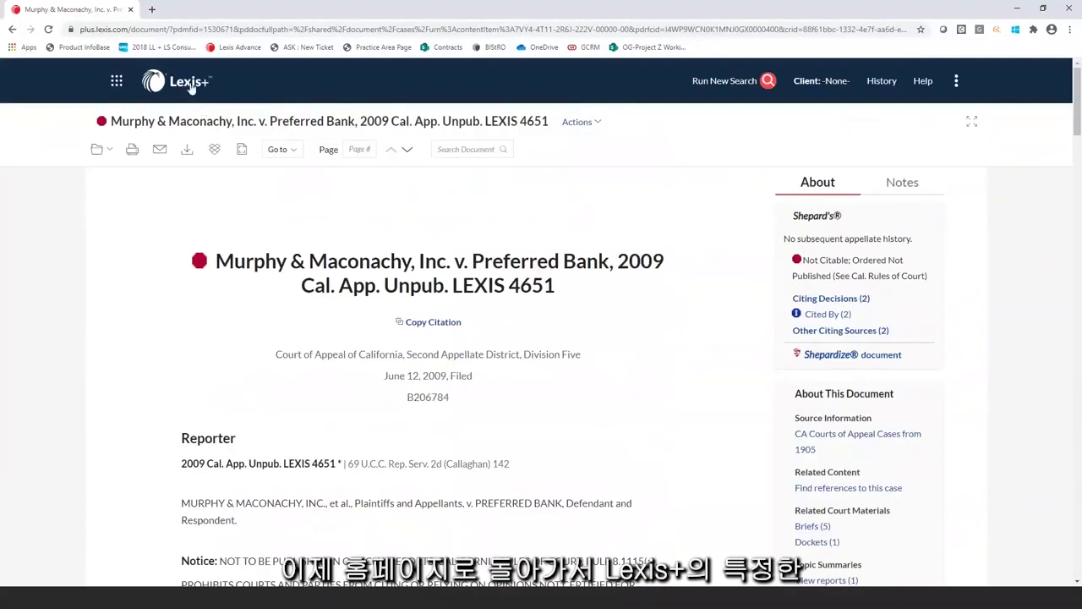
pyautogui.click(190, 83)
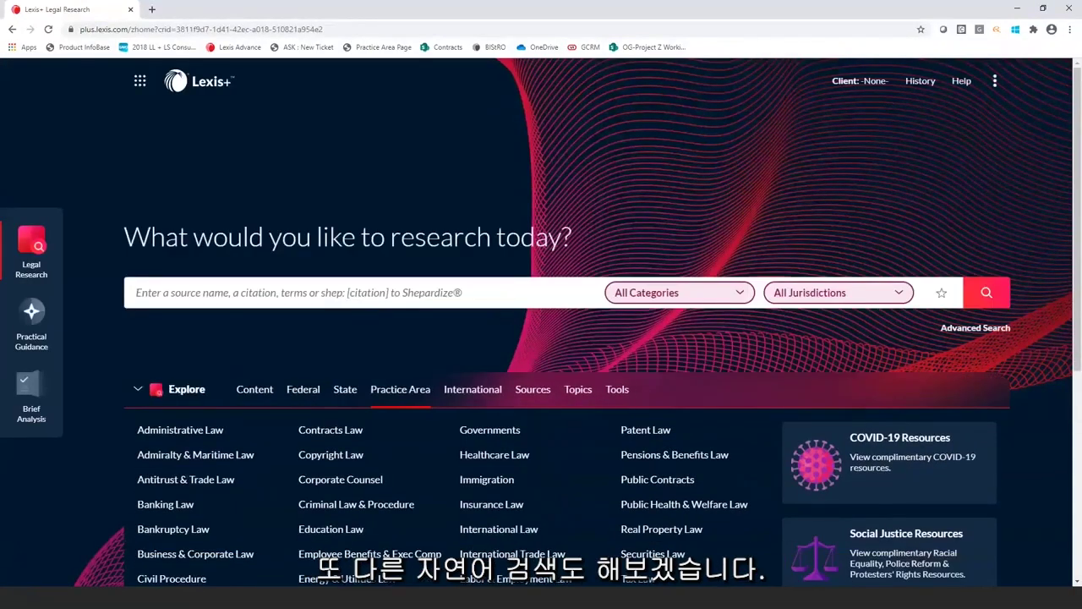
# - Search all categories and jurisdictions for the recent search "attorney labor contract negligence"
pyautogui.click(386, 292)
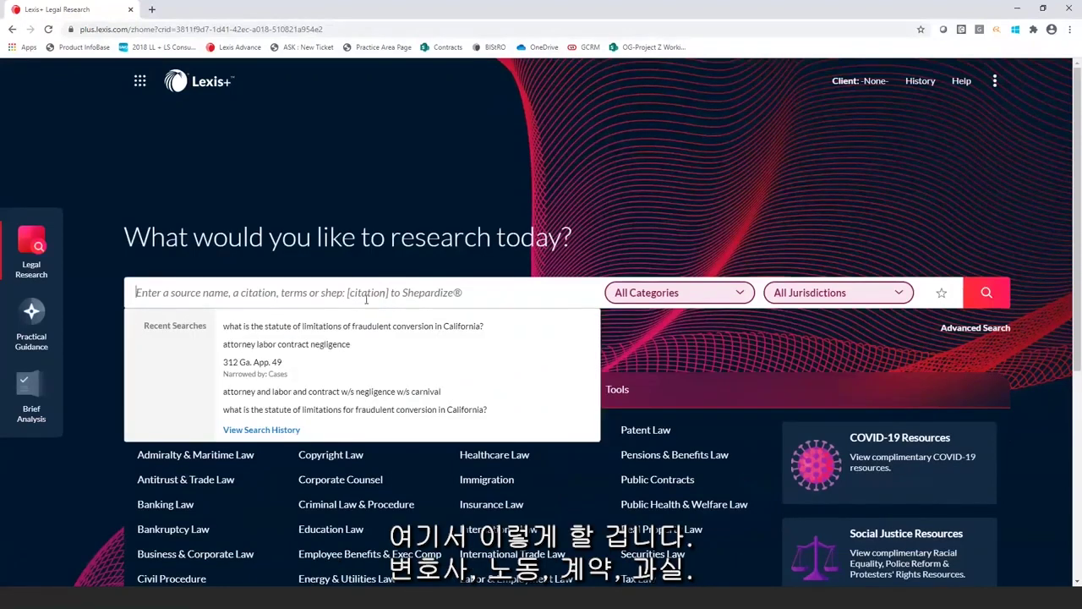
pyautogui.click(274, 352)
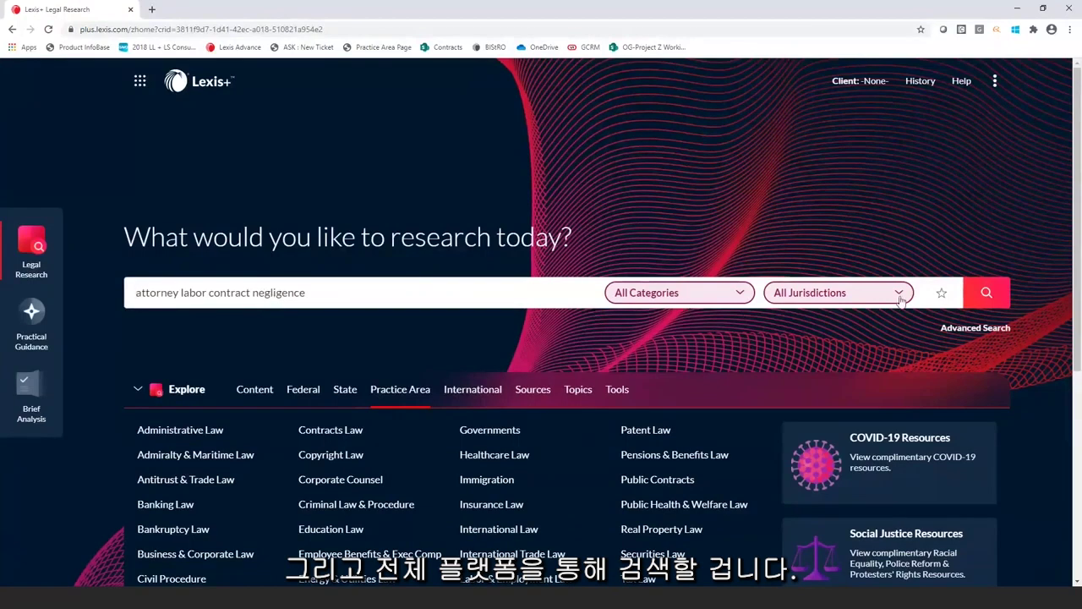
pyautogui.click(987, 292)
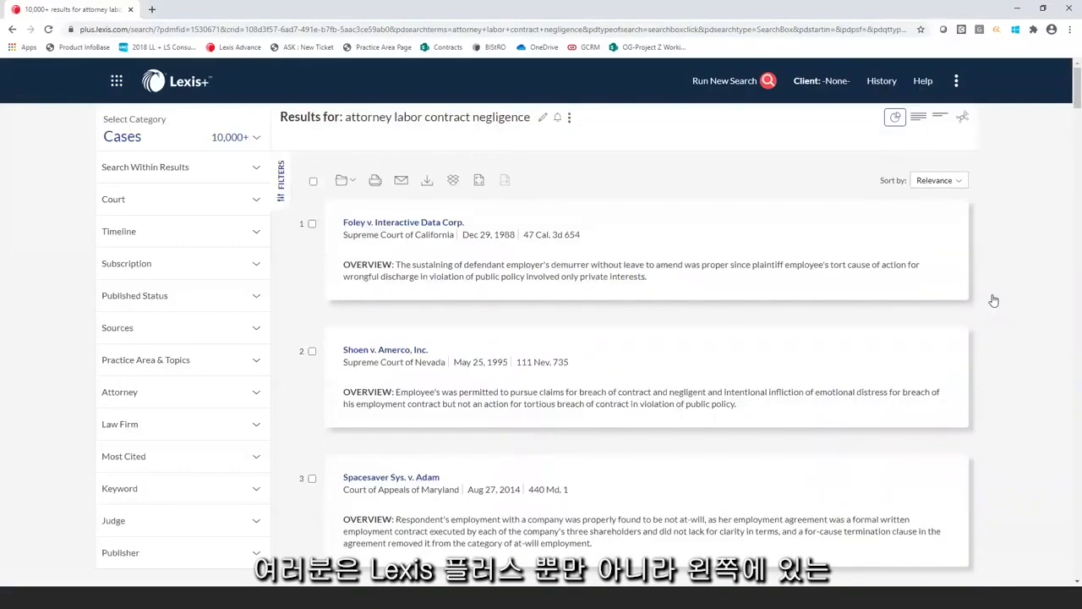
# - Review the content categories available for the results and expand the Search Within Results filter
pyautogui.click(258, 140)
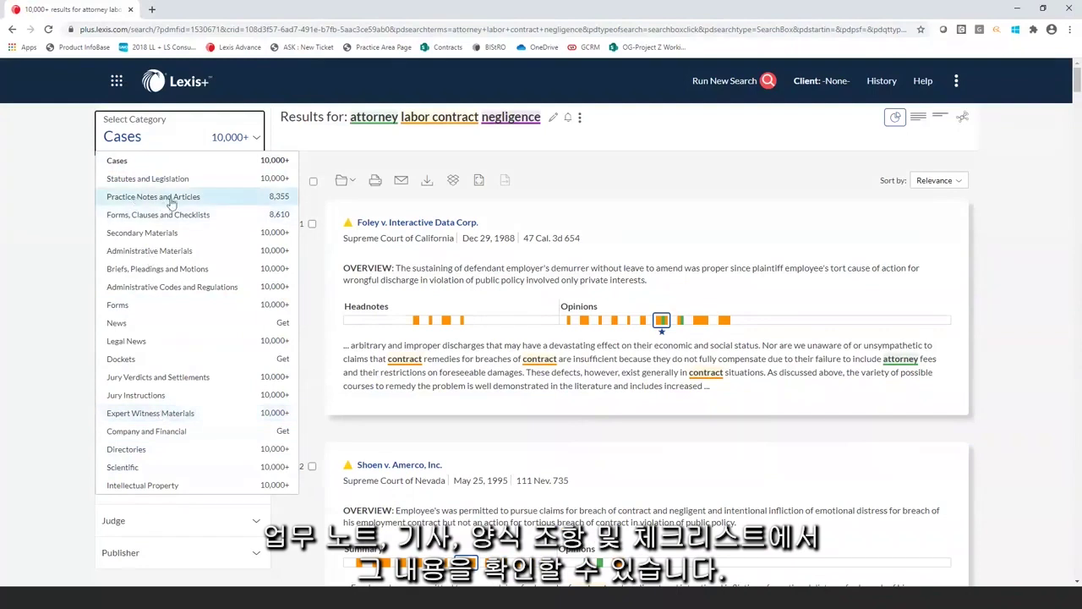
pyautogui.click(258, 145)
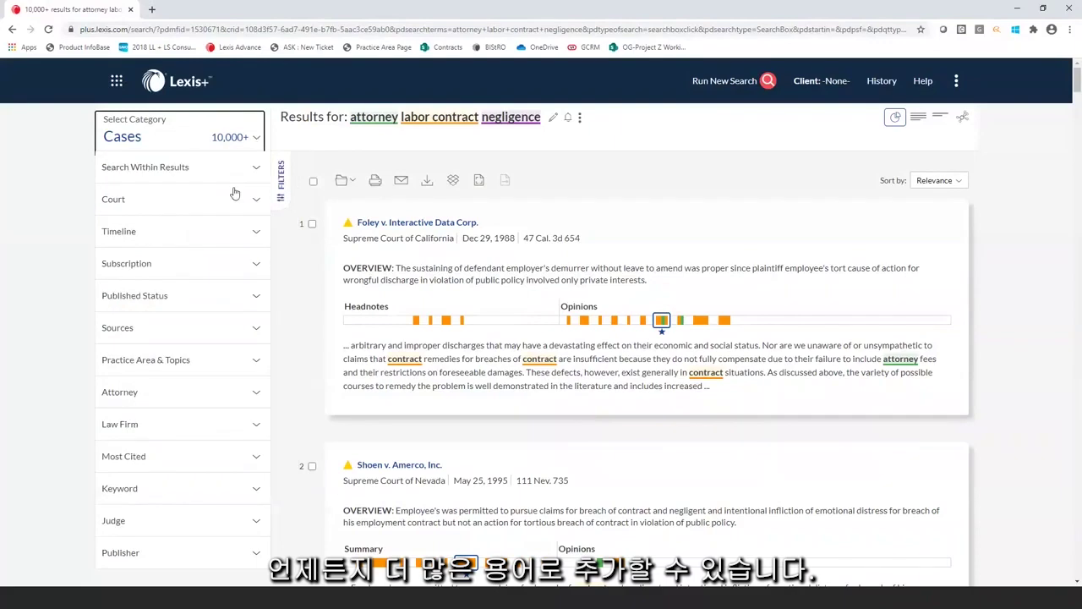
pyautogui.click(256, 167)
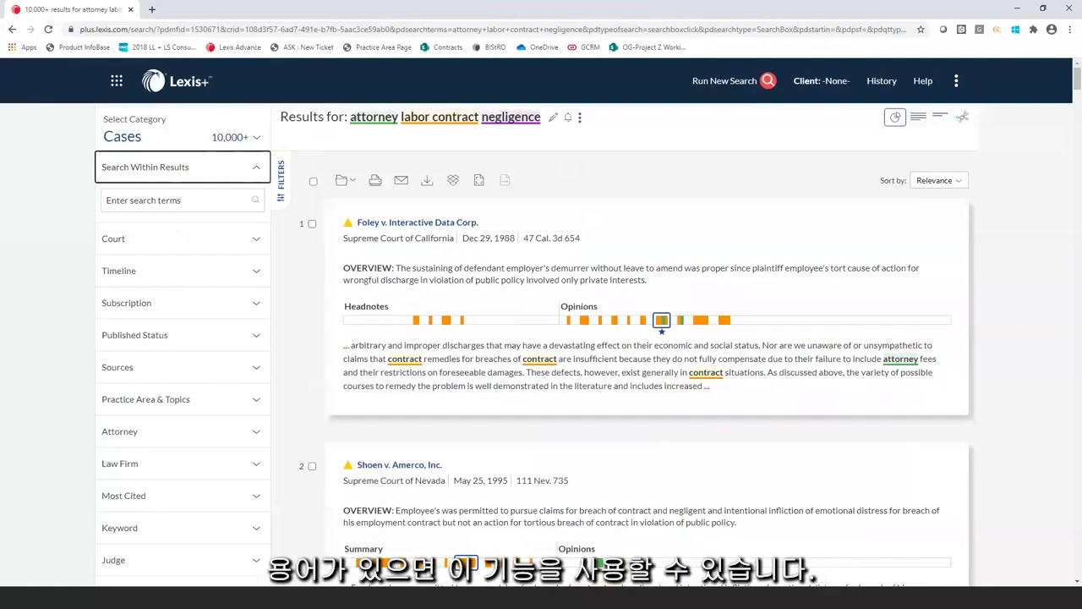
pyautogui.click(745, 163)
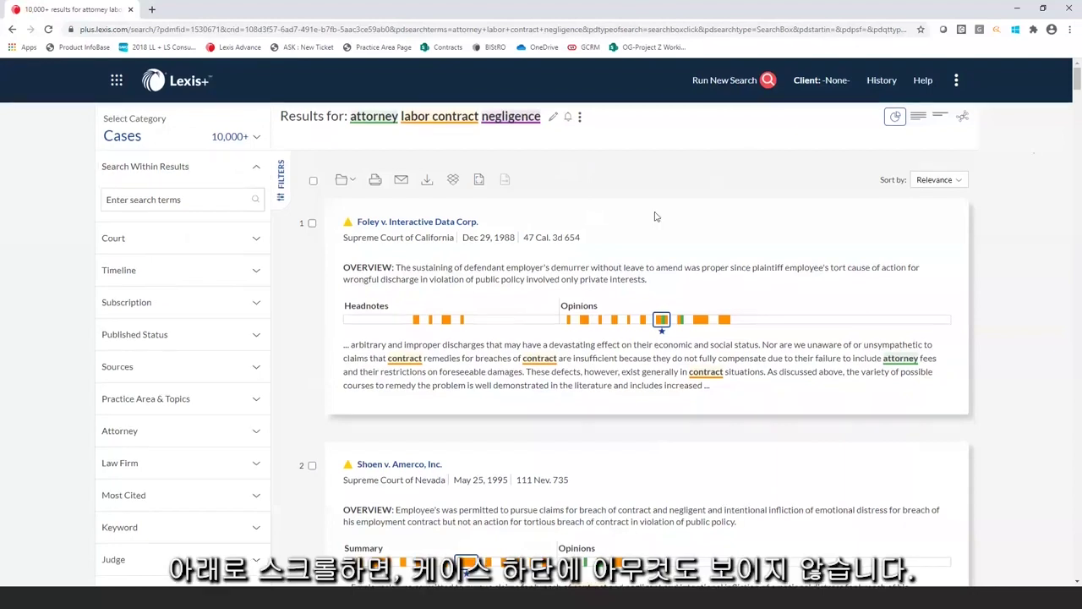
# - Find a case in the results that is missing "negligence" and require that term in all results
pyautogui.scroll(-1, 656, 218)
pyautogui.scroll(-1, 655, 217)
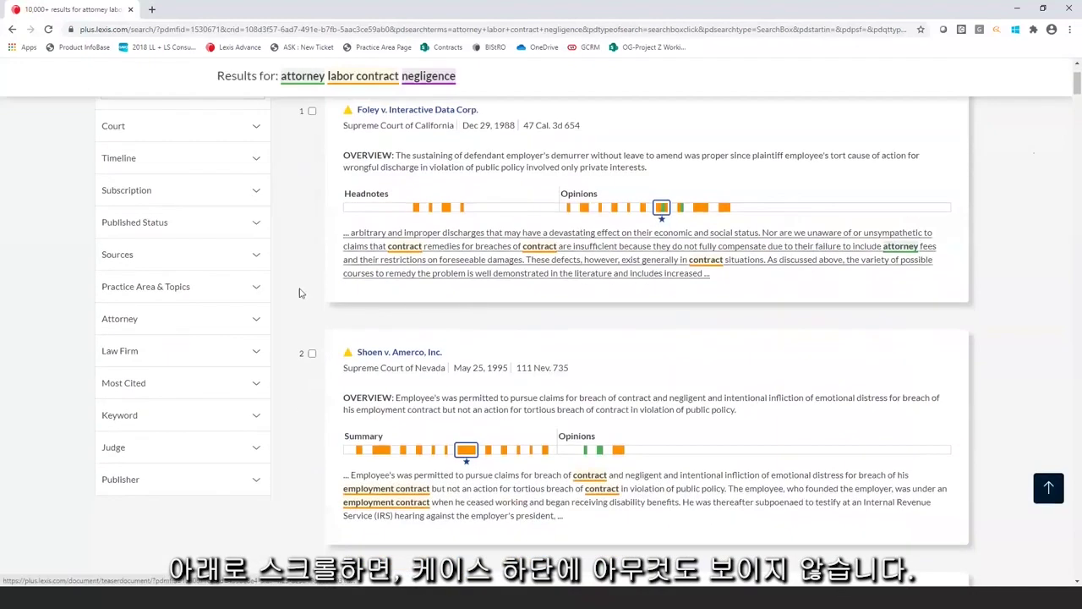
pyautogui.scroll(1, 517, 304)
pyautogui.scroll(1, 408, 106)
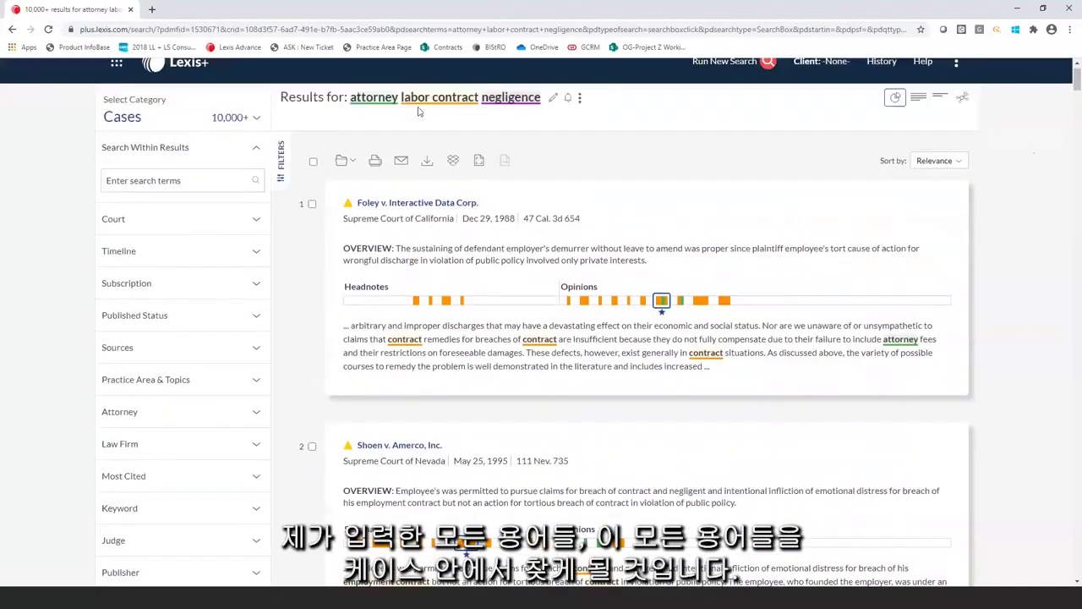
pyautogui.scroll(-5, 536, 271)
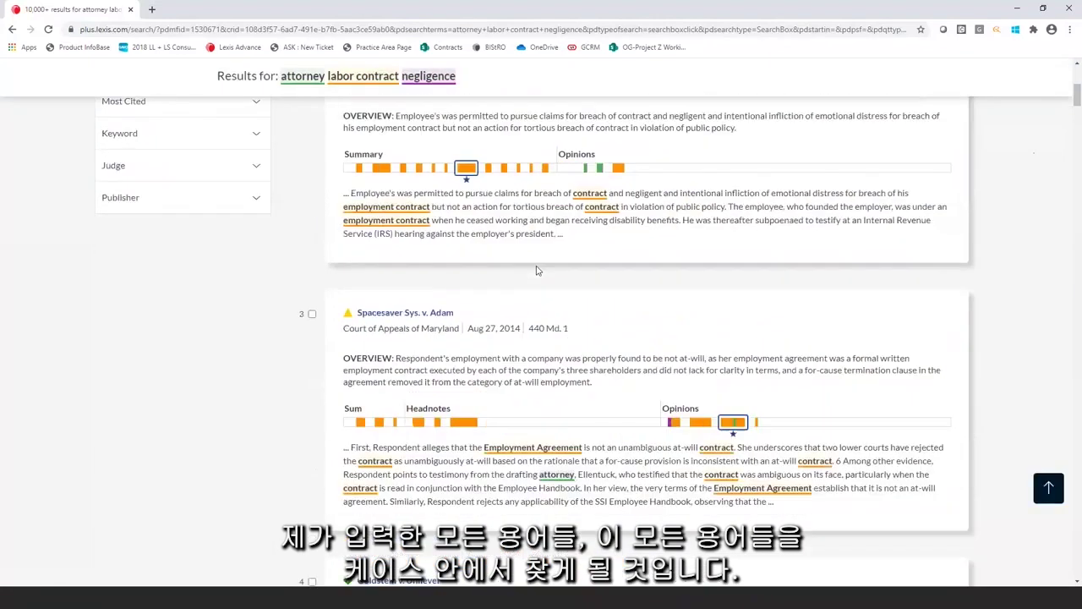
pyautogui.scroll(-13, 536, 271)
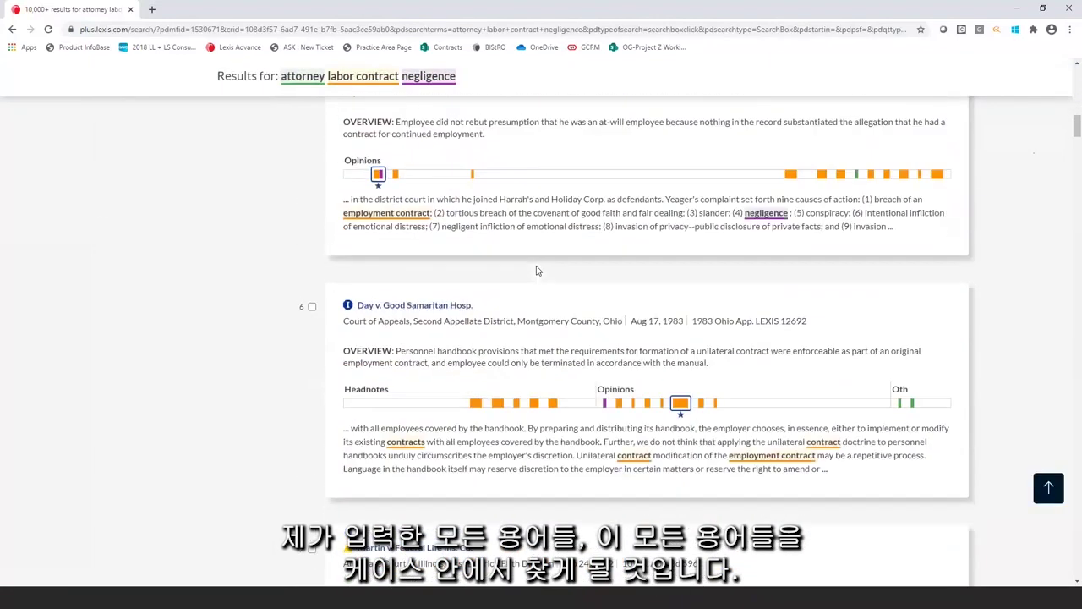
pyautogui.scroll(-17, 536, 270)
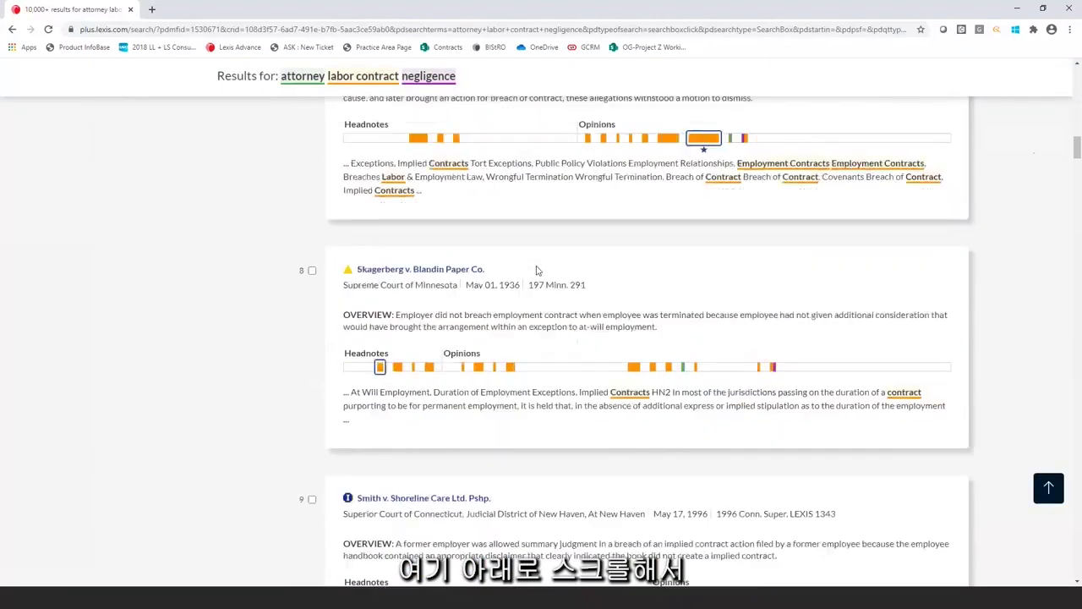
pyautogui.scroll(-1, 536, 271)
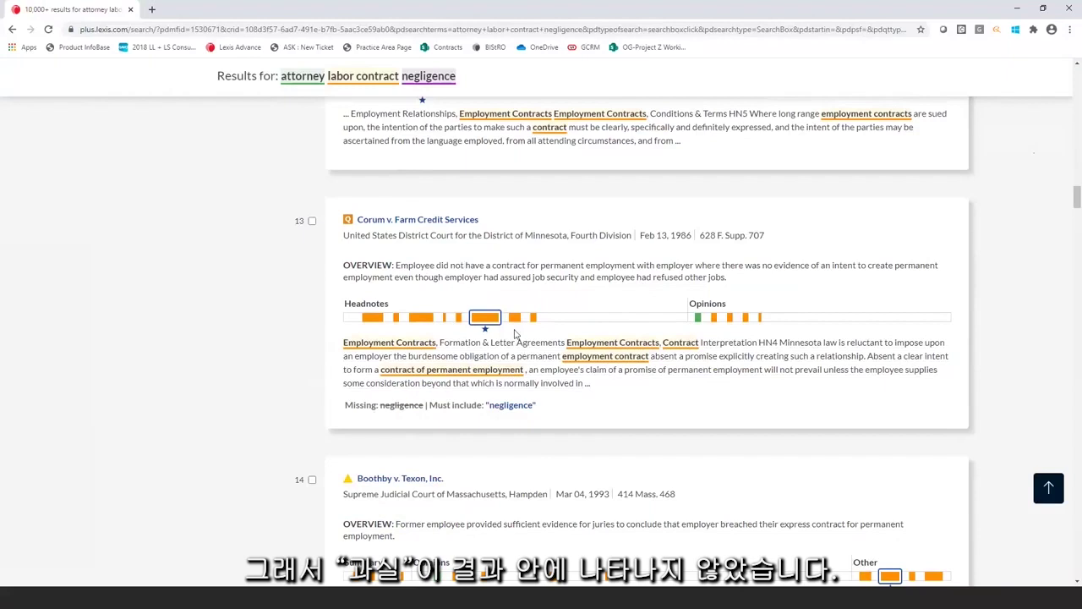
pyautogui.click(509, 410)
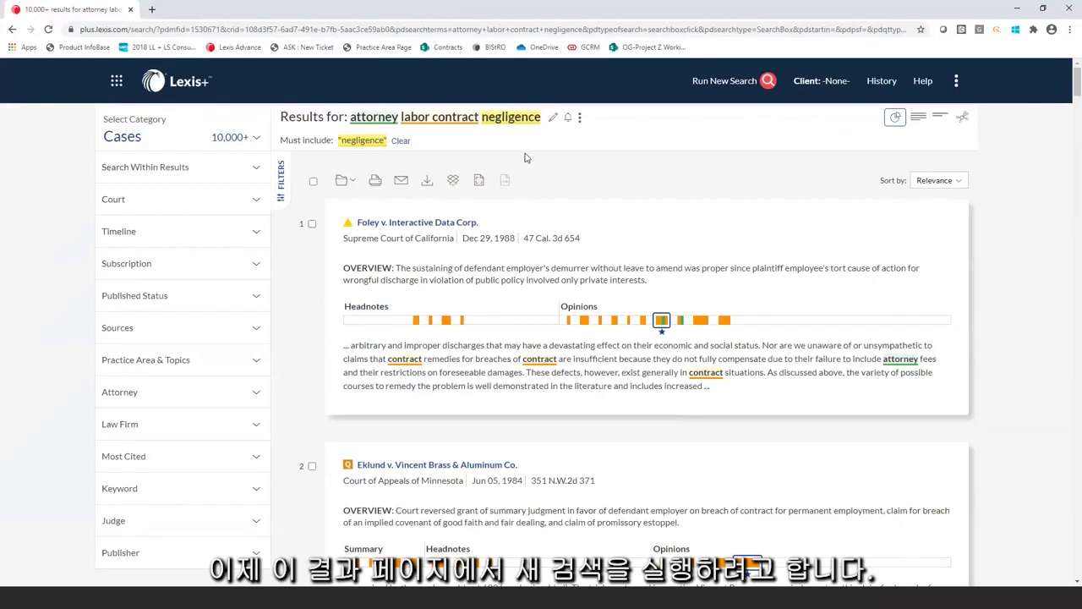
# - View the recent searches and category options for running a new search from the results page, and close the search box
pyautogui.click(739, 82)
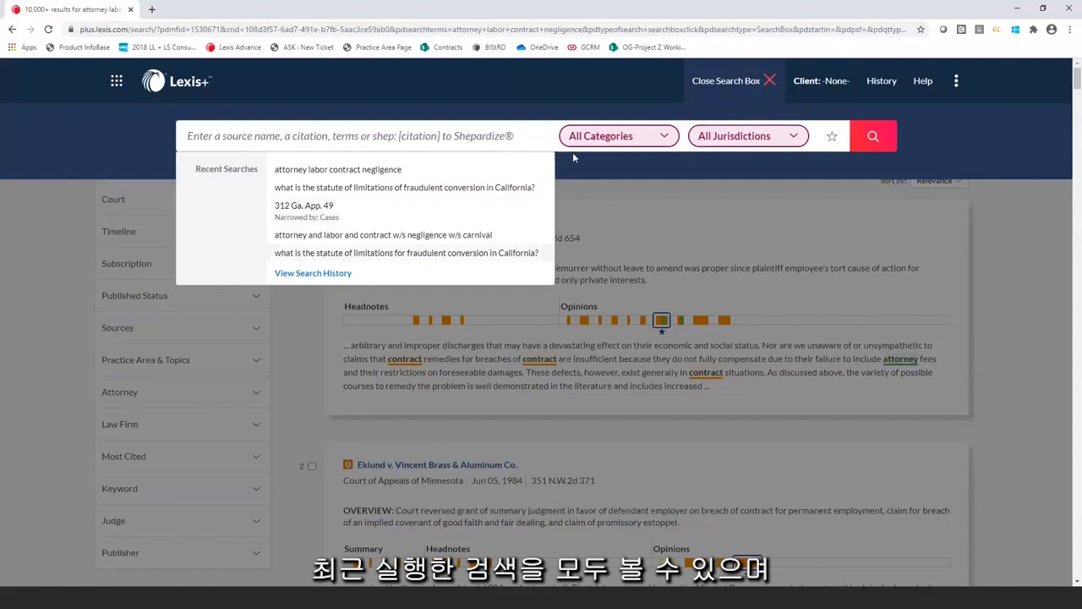
pyautogui.click(651, 141)
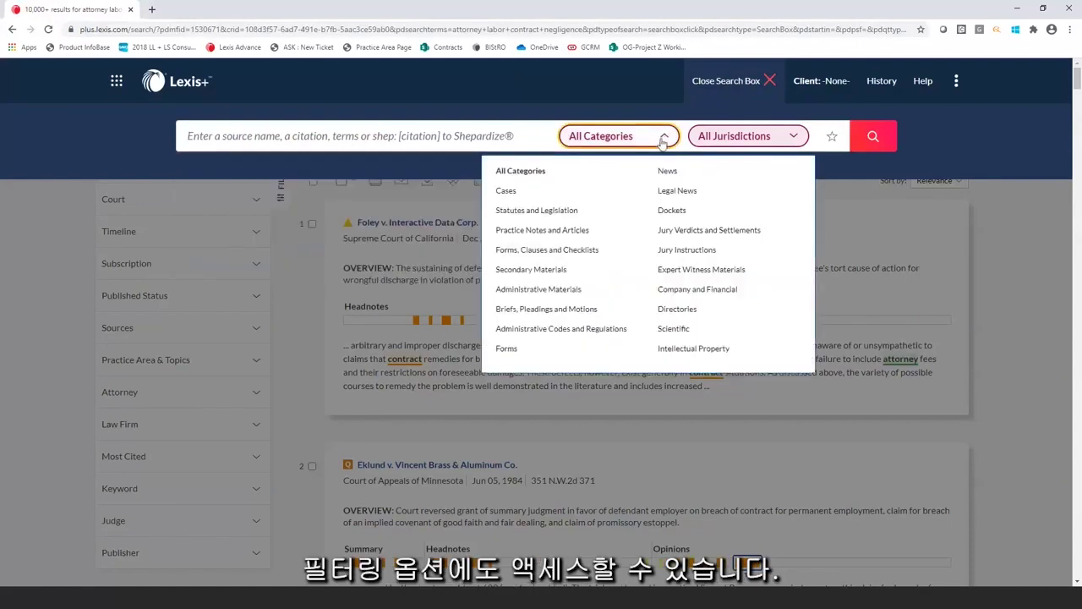
pyautogui.click(769, 82)
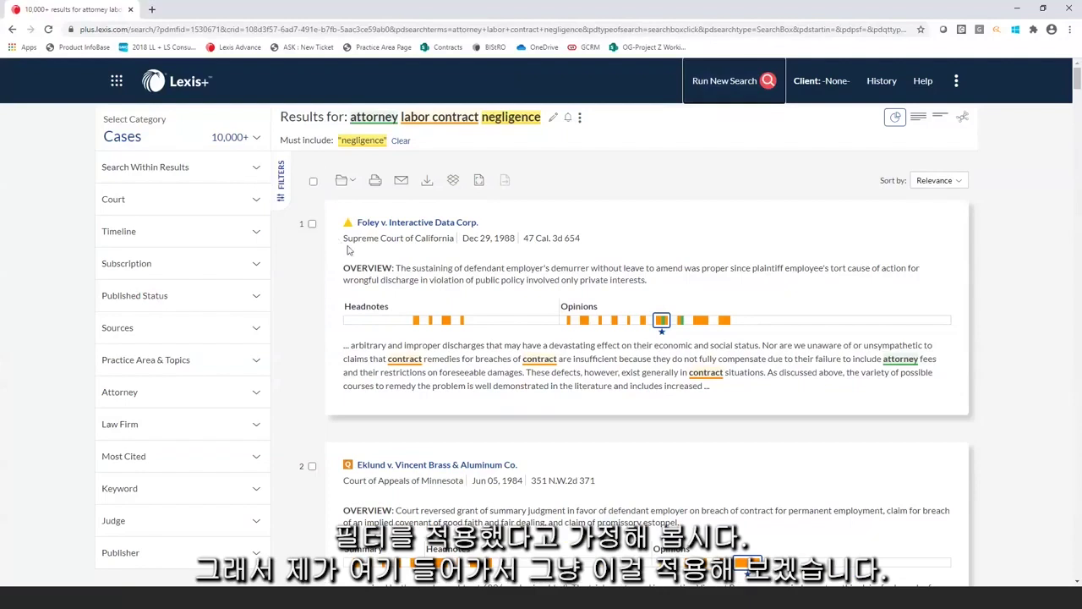
# - Filter the case results by court to Federal
pyautogui.click(254, 210)
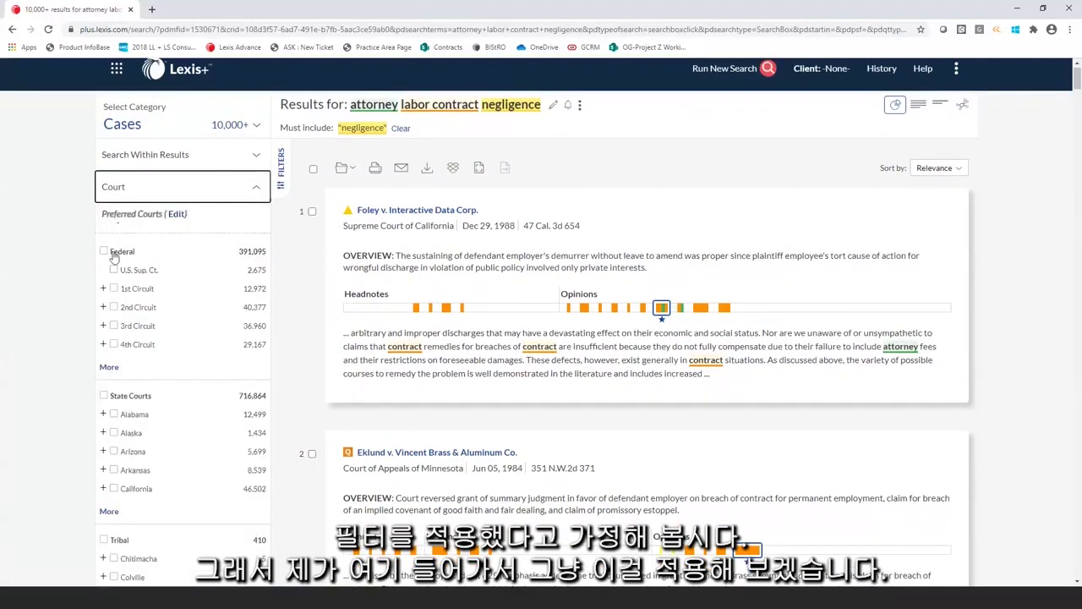
pyautogui.click(111, 254)
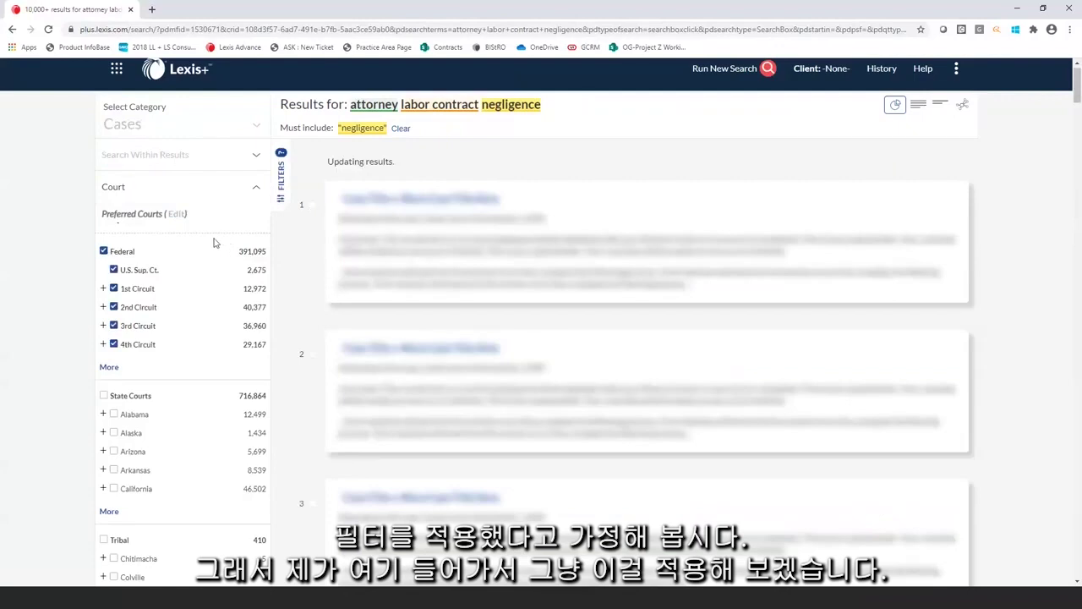
# - Try to limit the cases by date with a Timeline start year of 2002
pyautogui.scroll(-5, 214, 243)
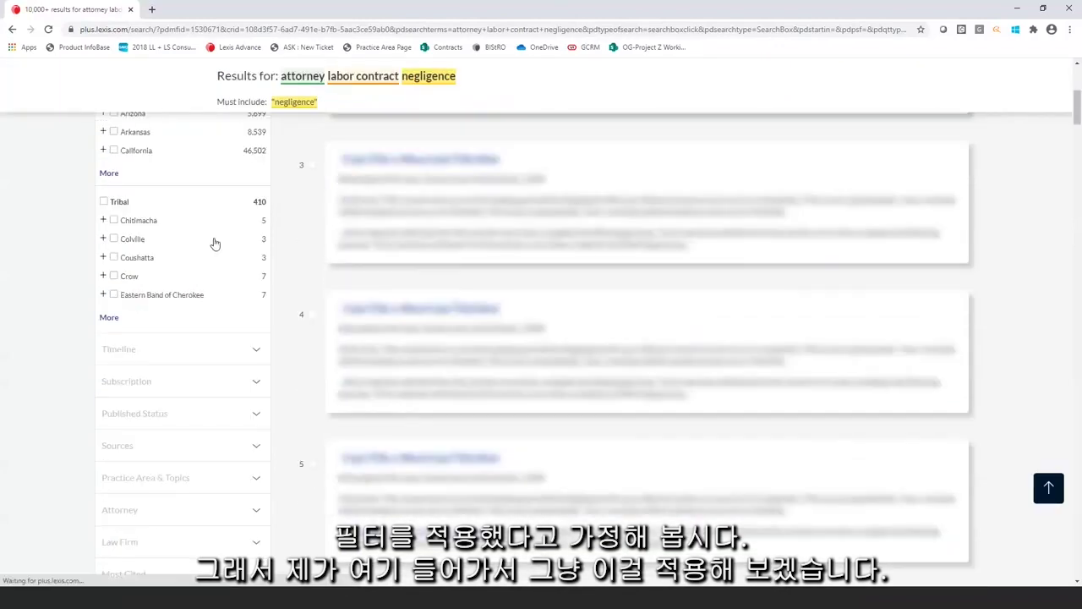
pyautogui.click(256, 356)
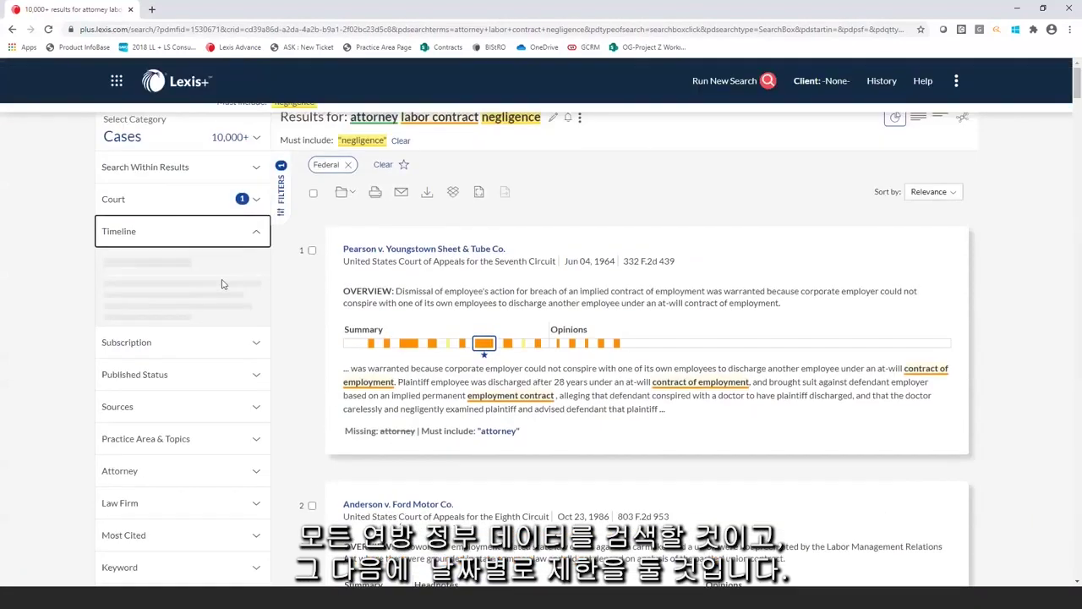
pyautogui.click(256, 237)
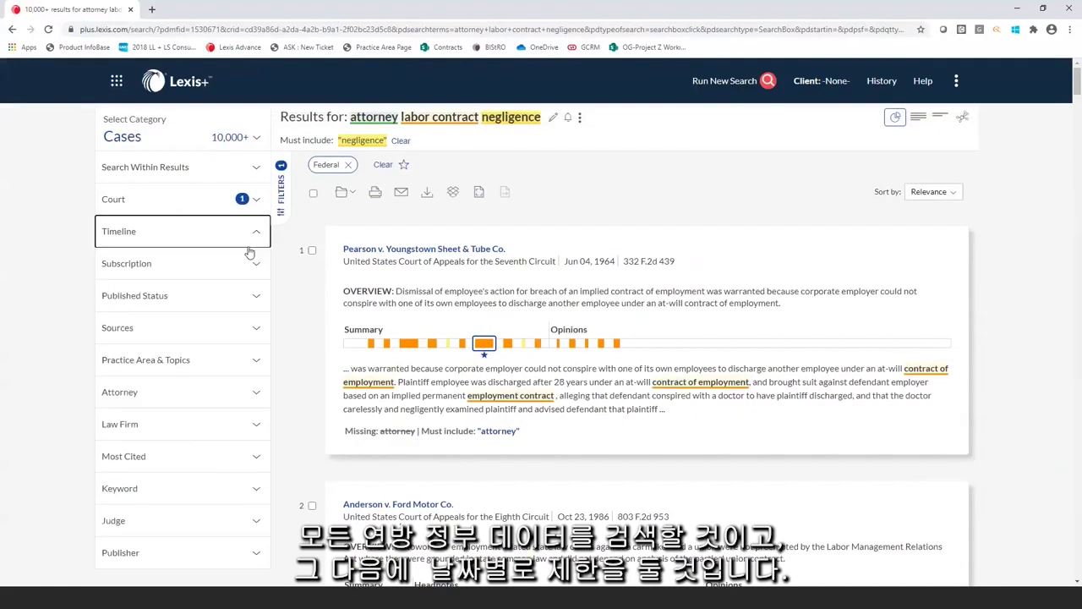
pyautogui.click(259, 234)
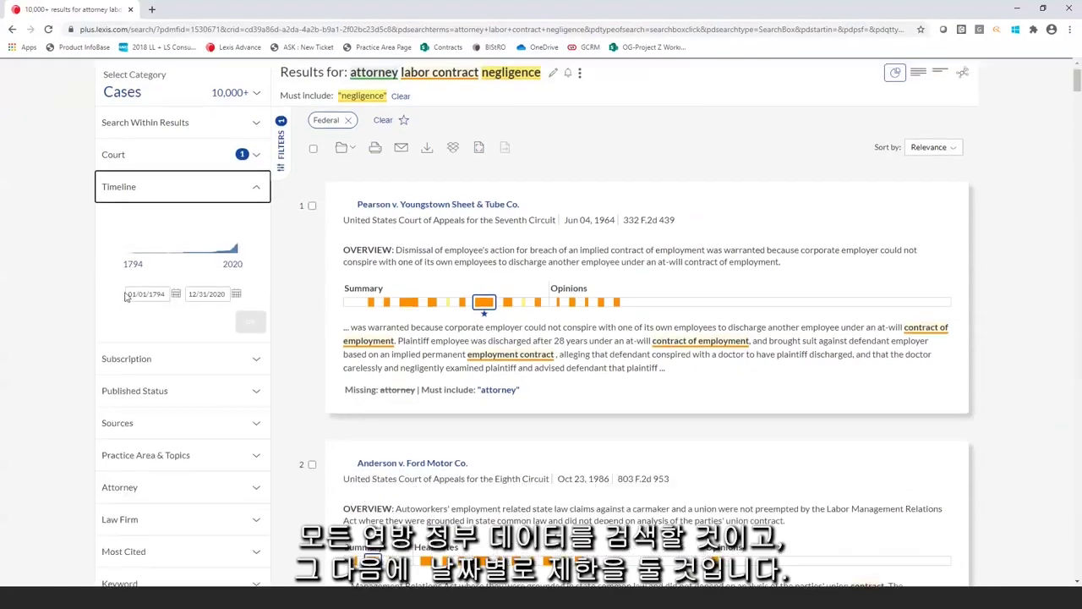
pyautogui.moveTo(132, 256); pyautogui.dragTo(218, 261)
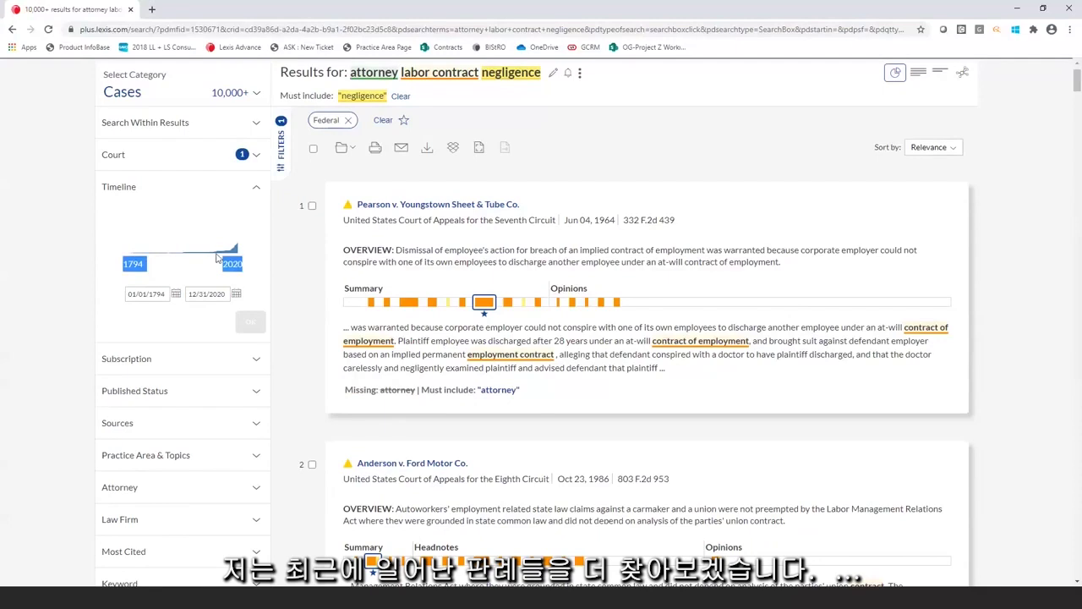
pyautogui.click(175, 295)
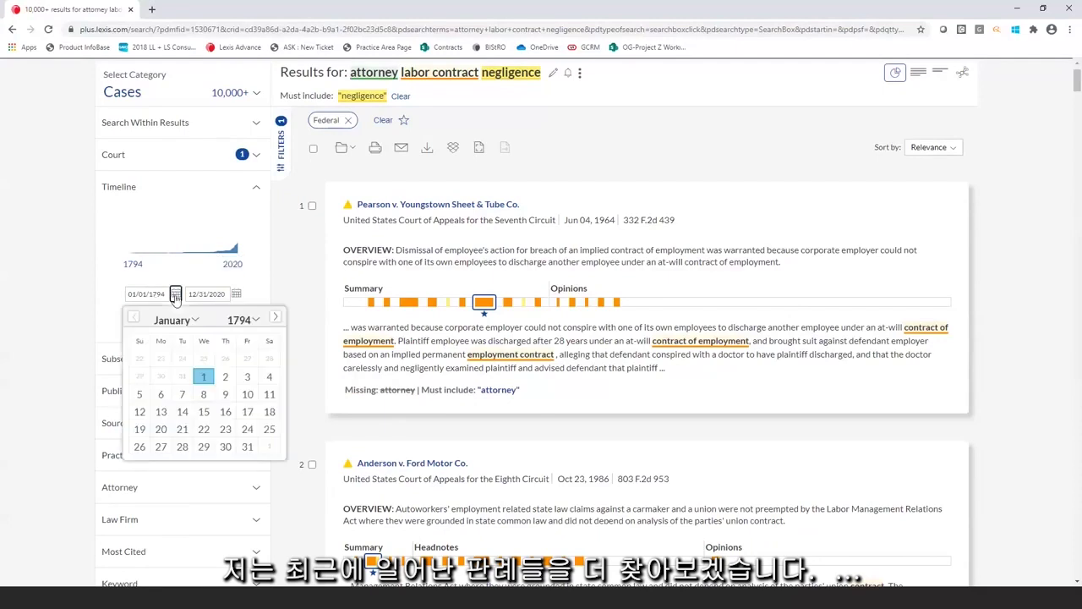
pyautogui.click(243, 321)
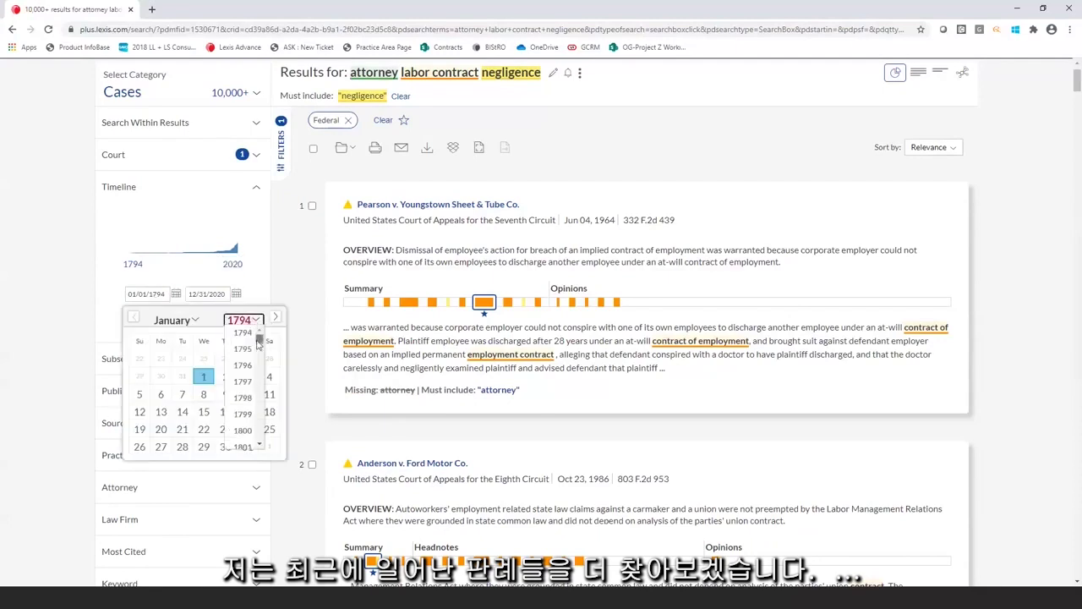
pyautogui.scroll(-3, 258, 346)
pyautogui.moveTo(262, 356); pyautogui.dragTo(262, 430)
pyautogui.click(245, 419)
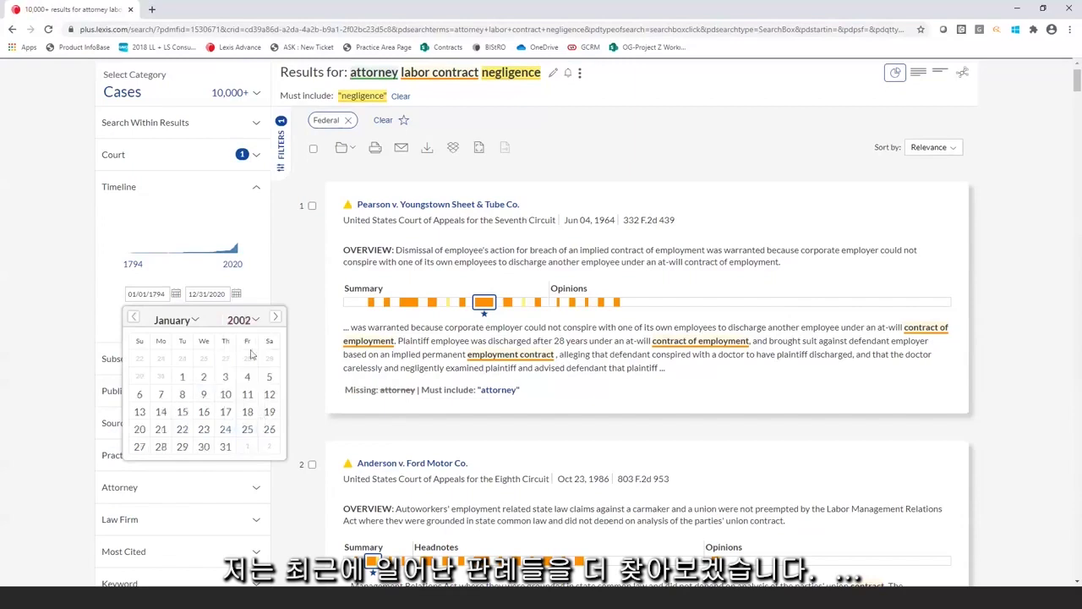
pyautogui.click(261, 304)
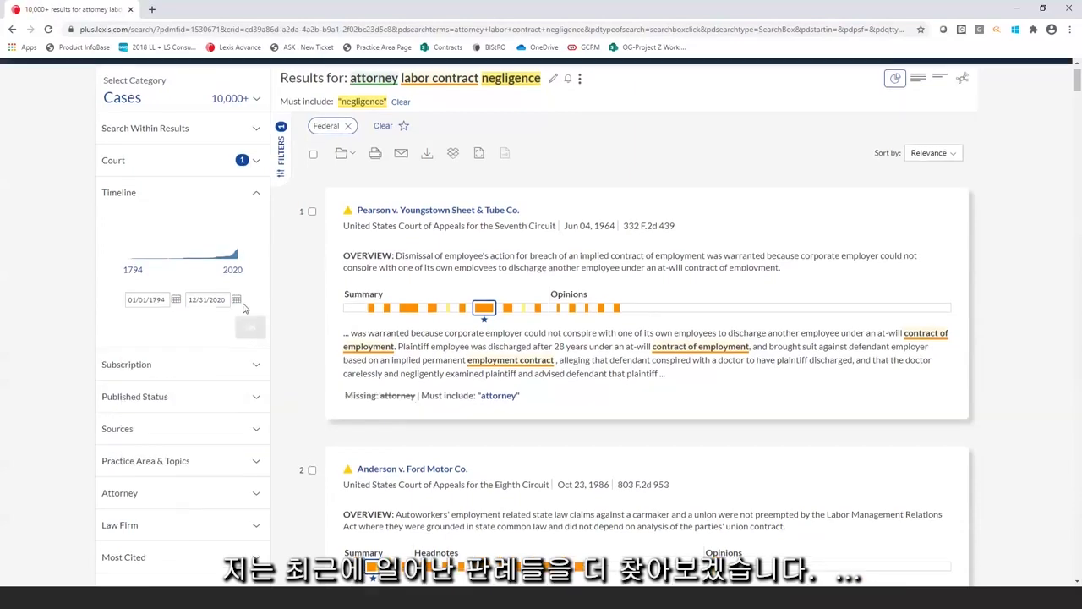
# - Edit the search to "attorney and labor and contract w/s negligence w/s carnival" and rerun it
pyautogui.scroll(1, 508, 212)
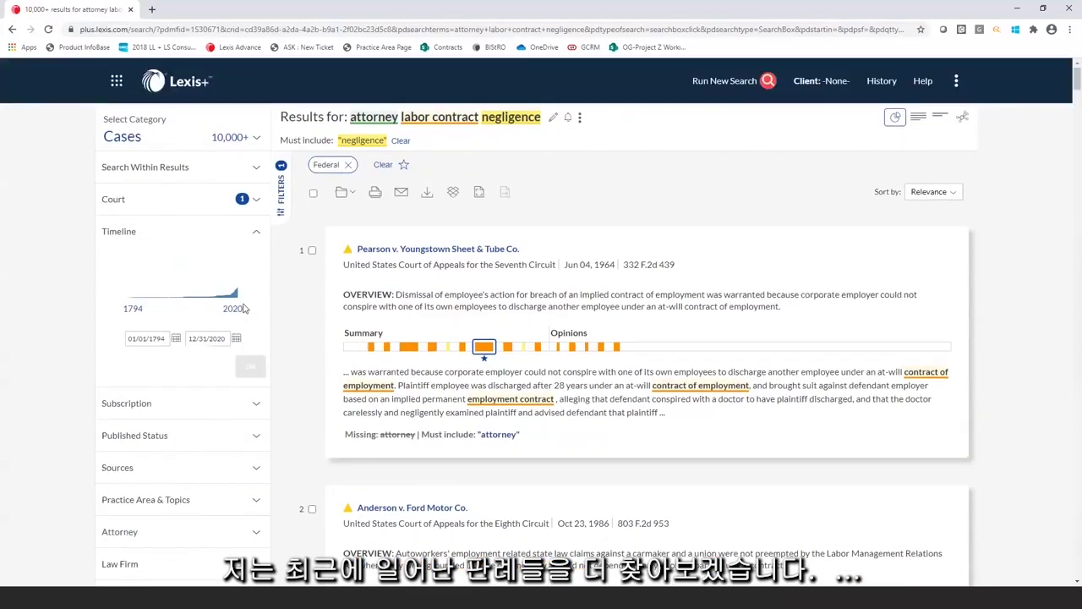
pyautogui.click(560, 119)
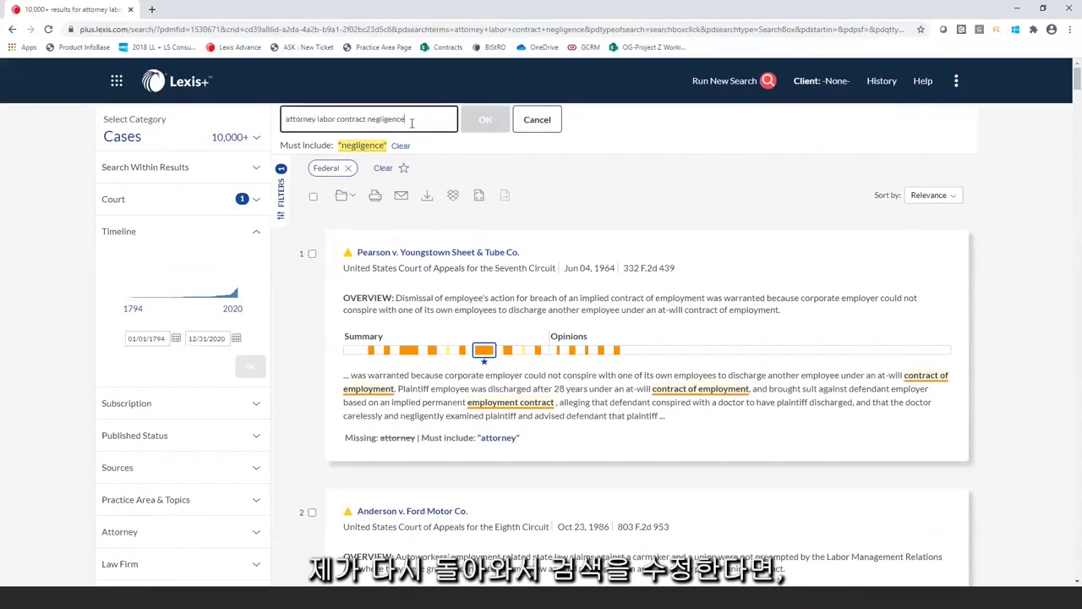
pyautogui.hotkey('ctrl', 'a')
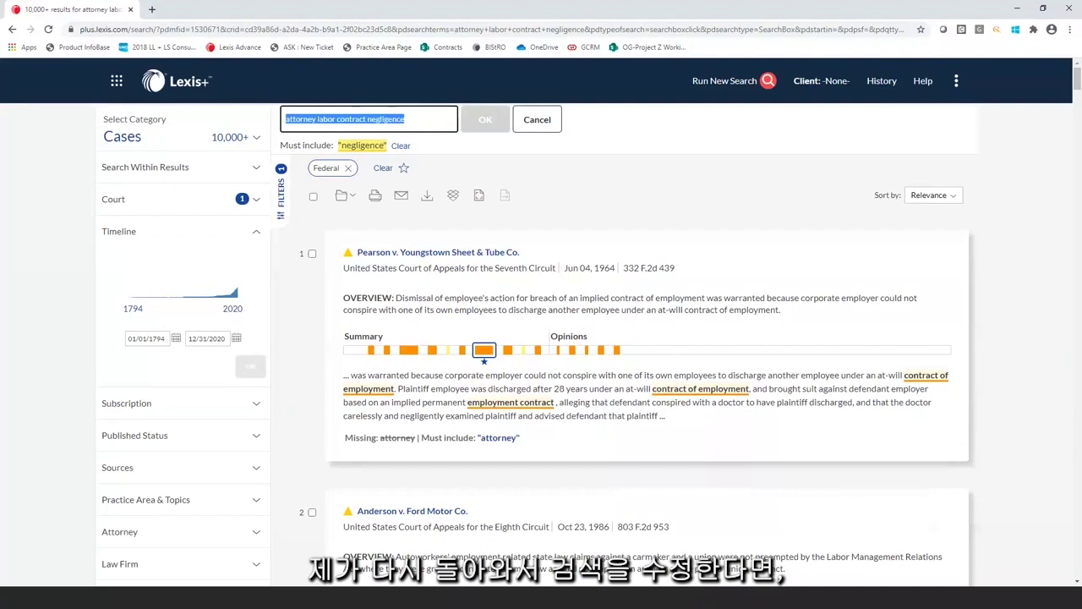
pyautogui.write('att')
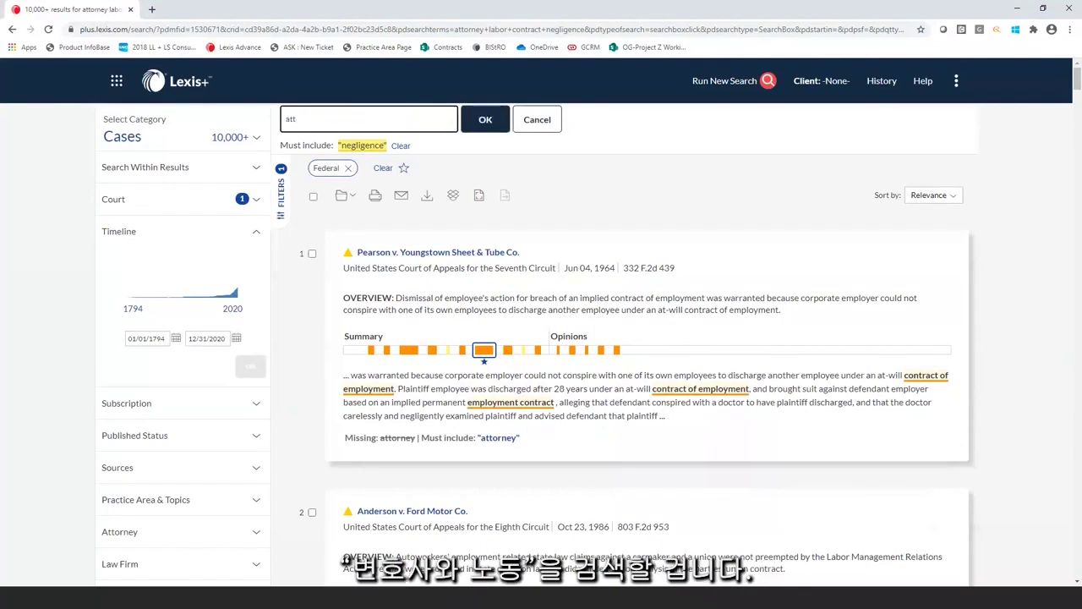
pyautogui.write('orney and labor and contract')
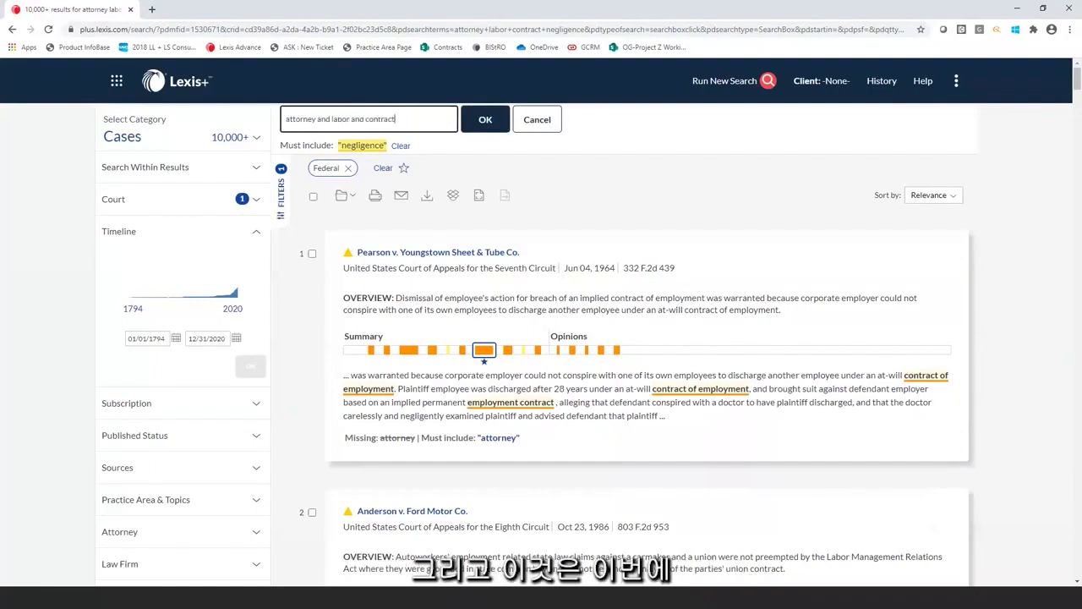
pyautogui.write(' w/s negligence')
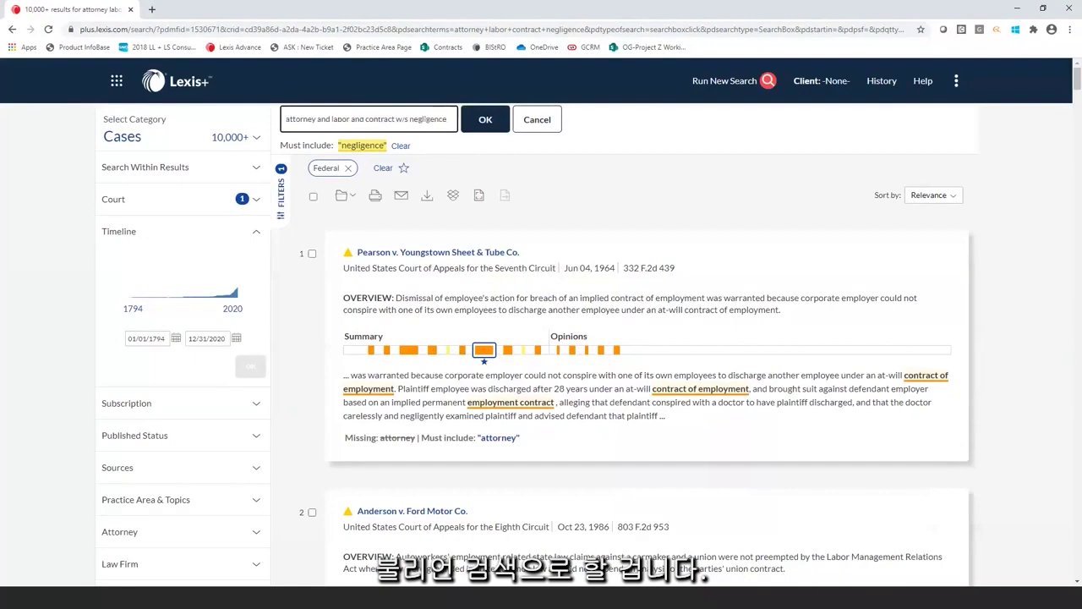
pyautogui.write(' w/s car')
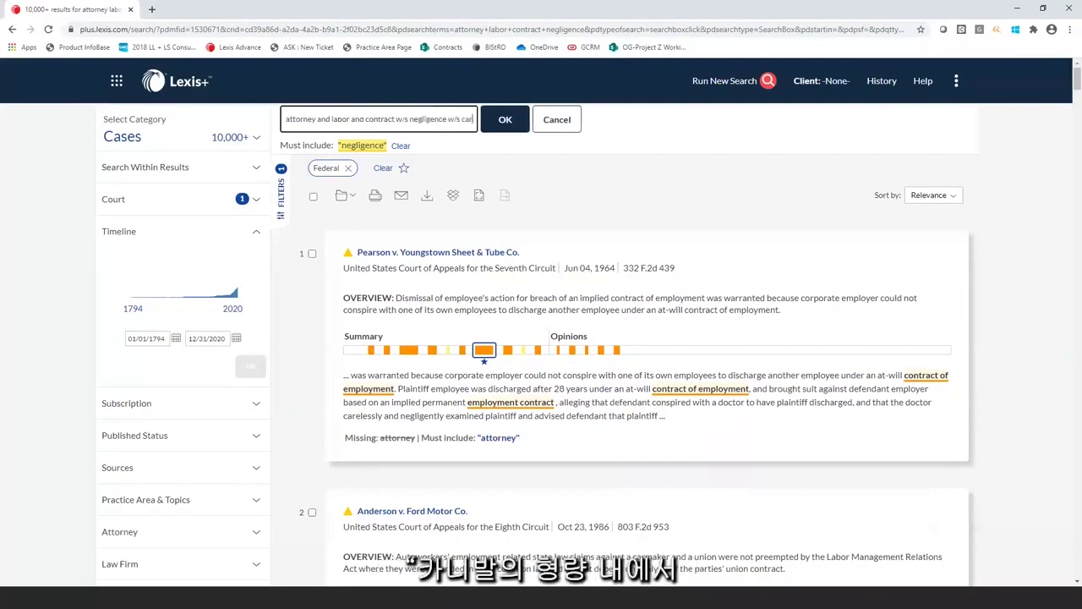
pyautogui.write('nival')
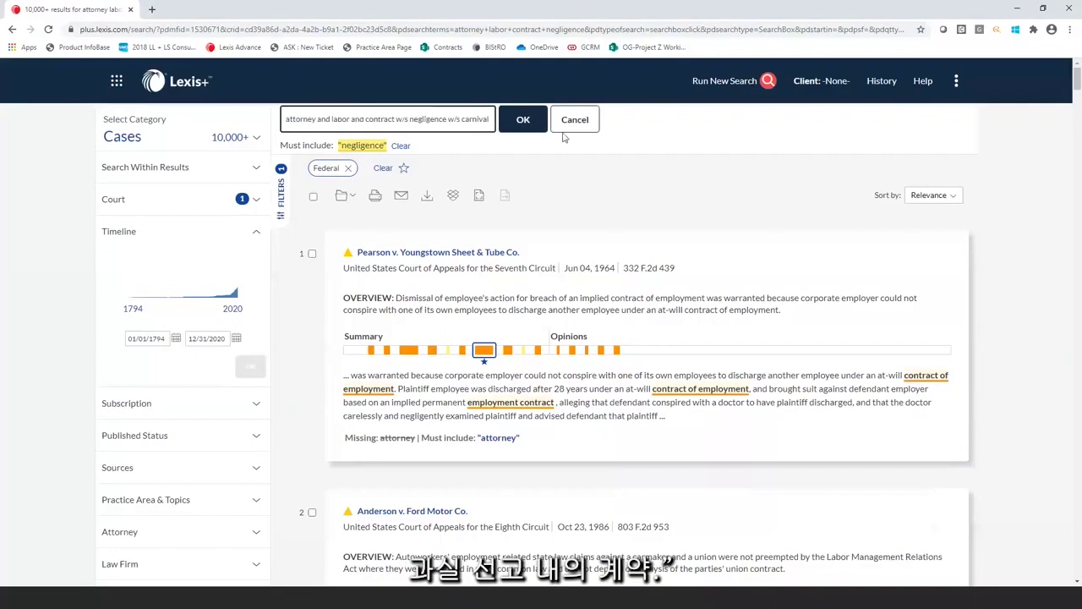
pyautogui.click(526, 121)
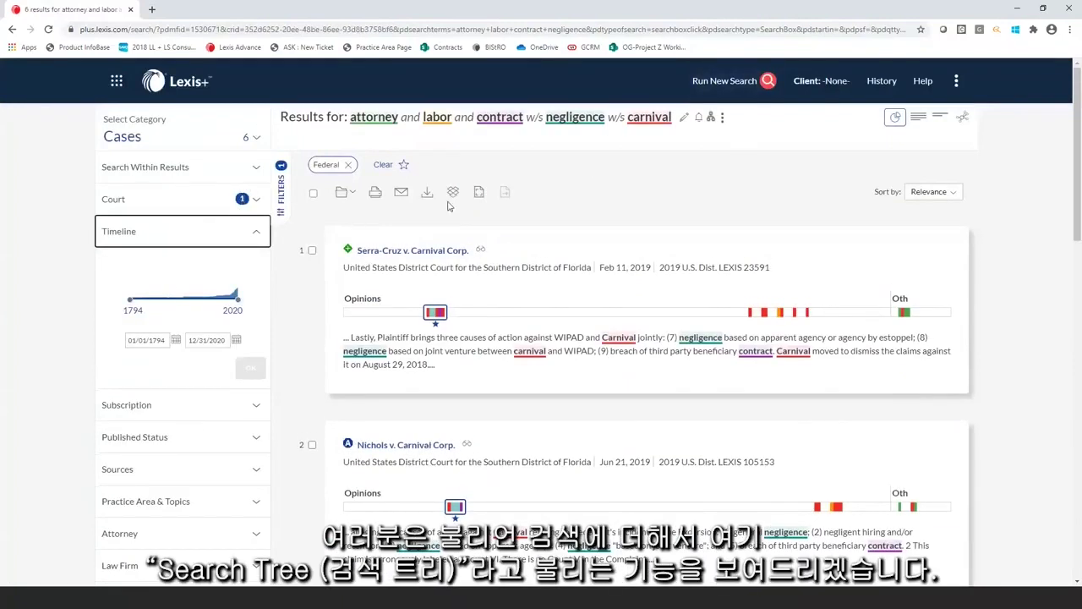
# - Display the search tree with document counts for each term and connector of the Boolean query, and hide it again
pyautogui.click(711, 119)
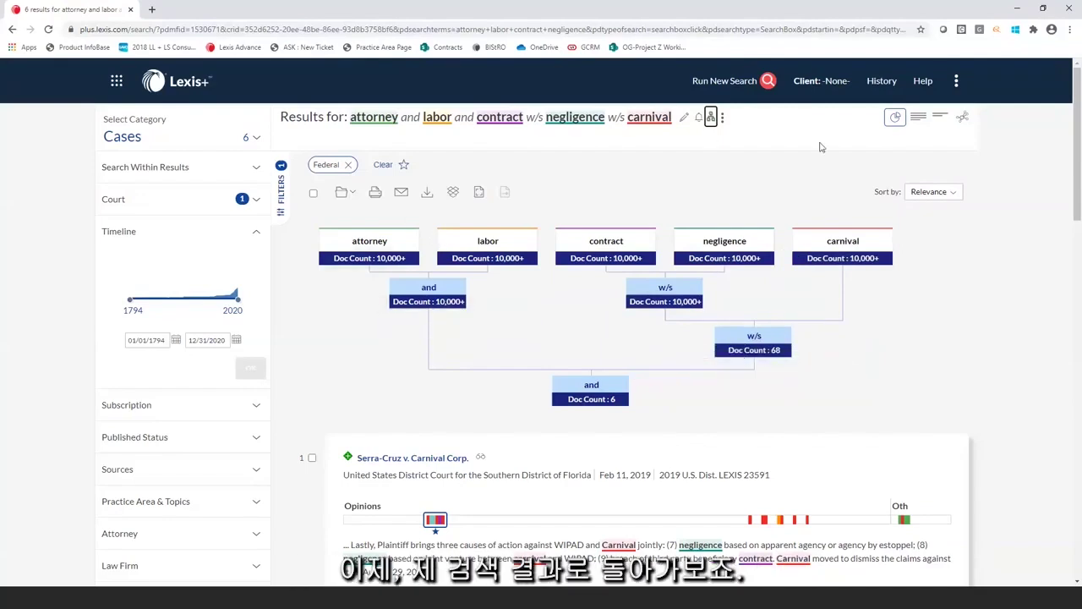
pyautogui.click(710, 117)
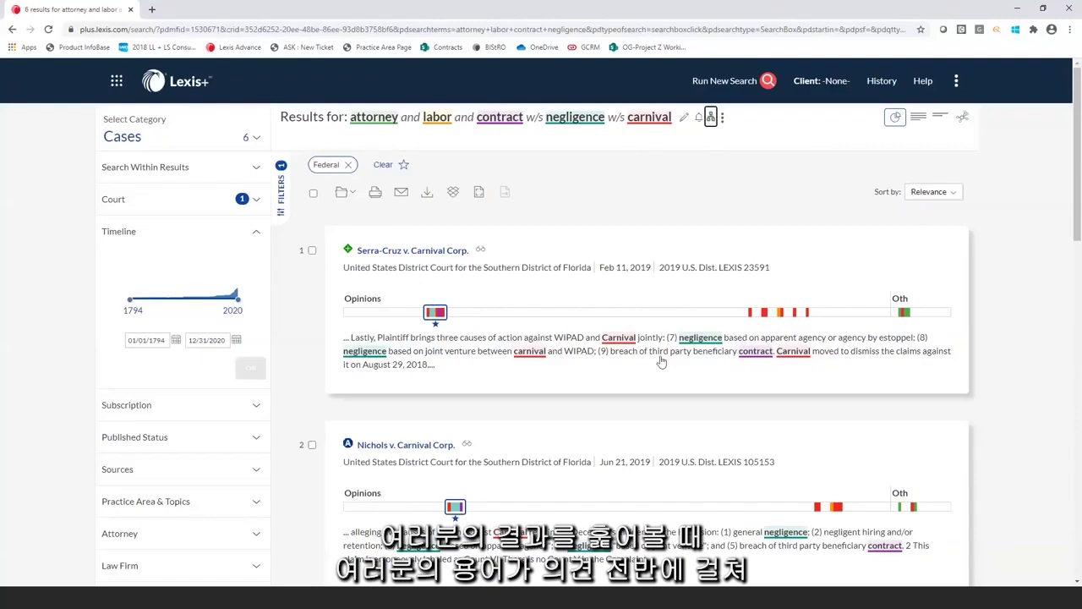
# - Preview the passages at several search term locations in the opinion of Serra-Cruz v. Carnival Corp
pyautogui.scroll(-1, 581, 396)
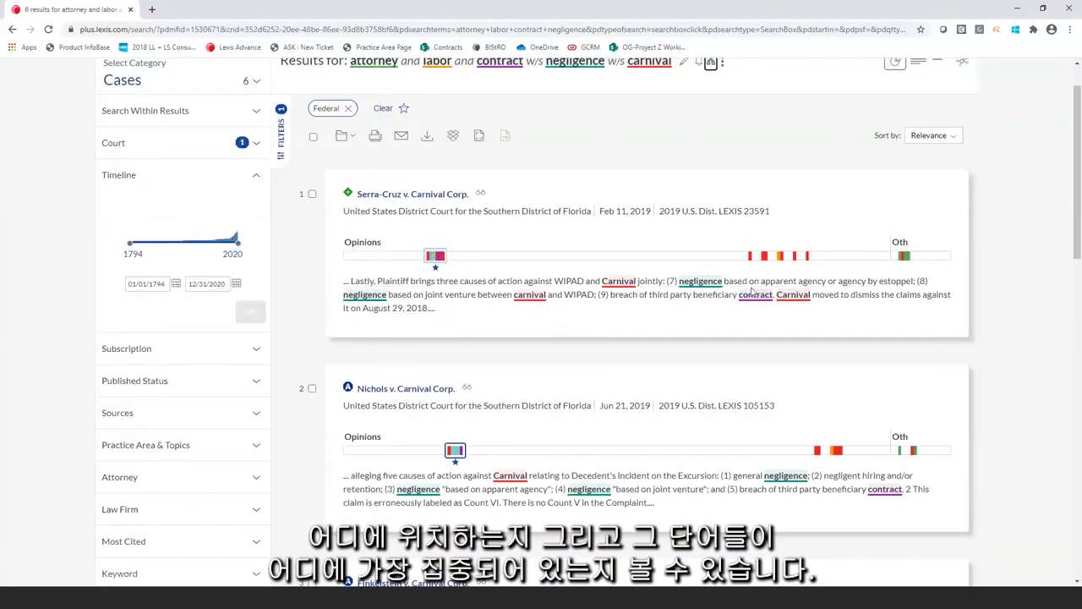
pyautogui.click(762, 256)
pyautogui.click(764, 256)
pyautogui.click(780, 256)
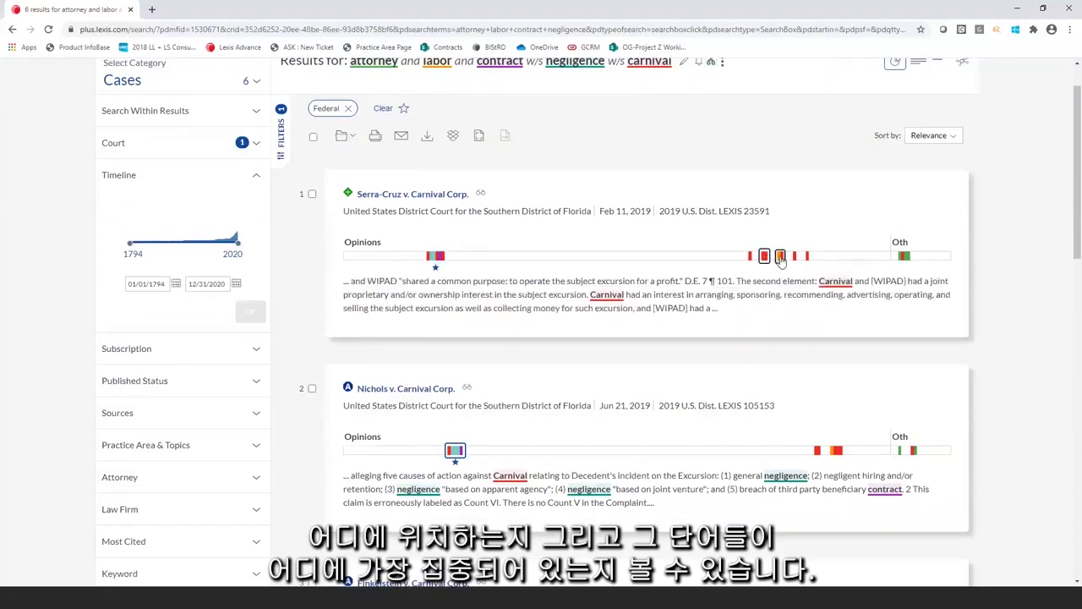
pyautogui.click(795, 256)
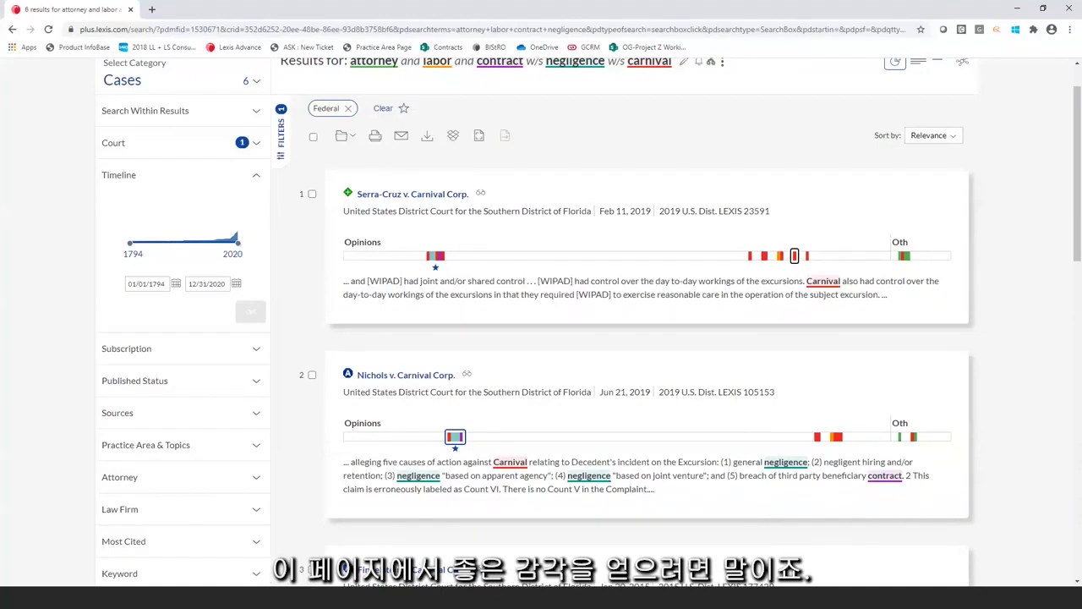
# - View the other content categories available for the current search and close the list, staying on Cases
pyautogui.scroll(1, 541, 302)
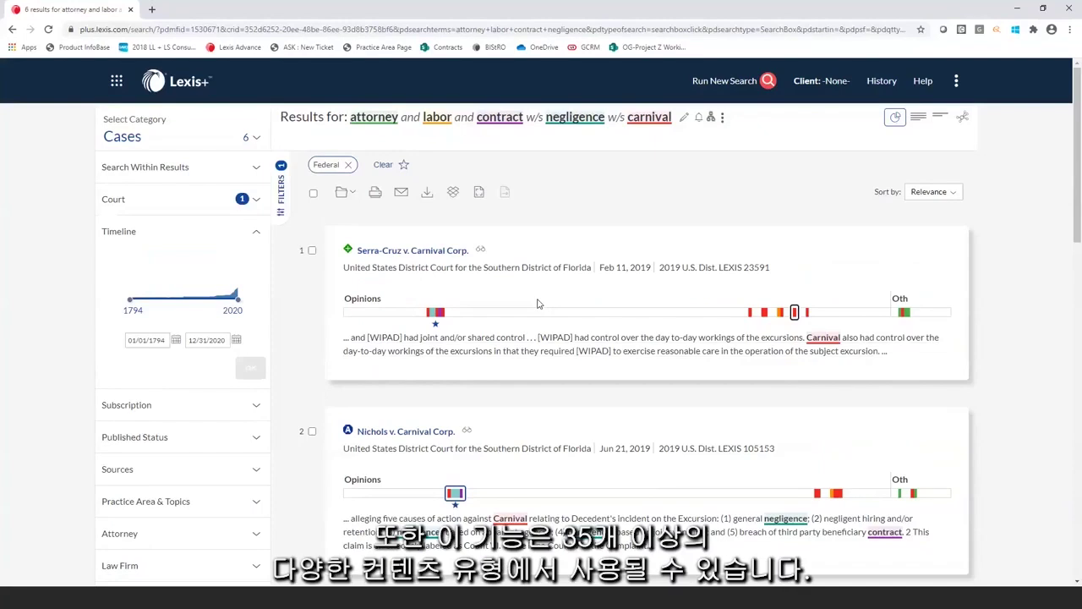
pyautogui.click(258, 141)
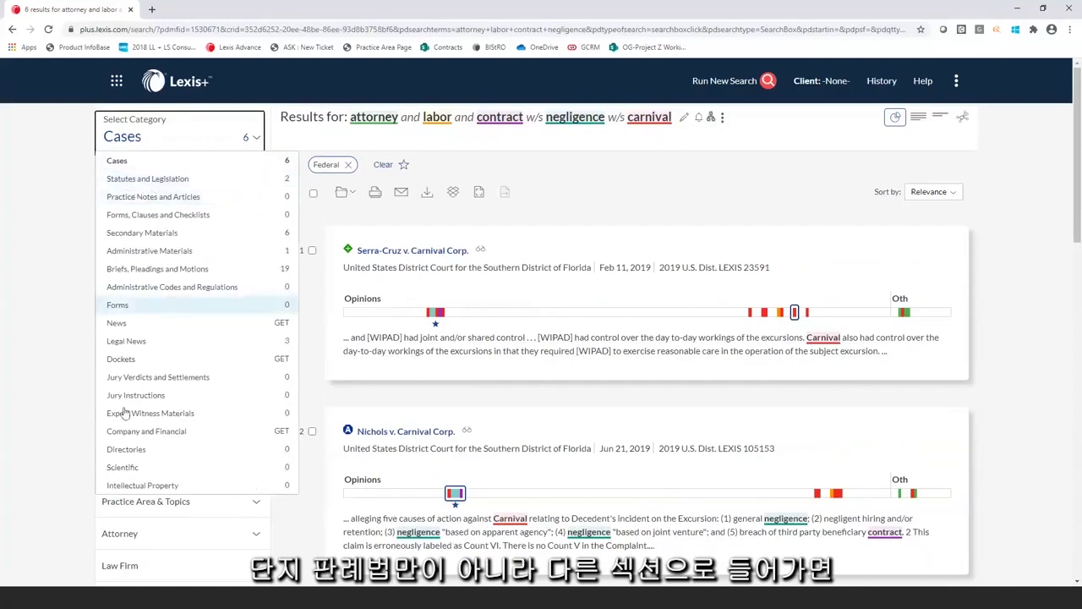
pyautogui.click(256, 142)
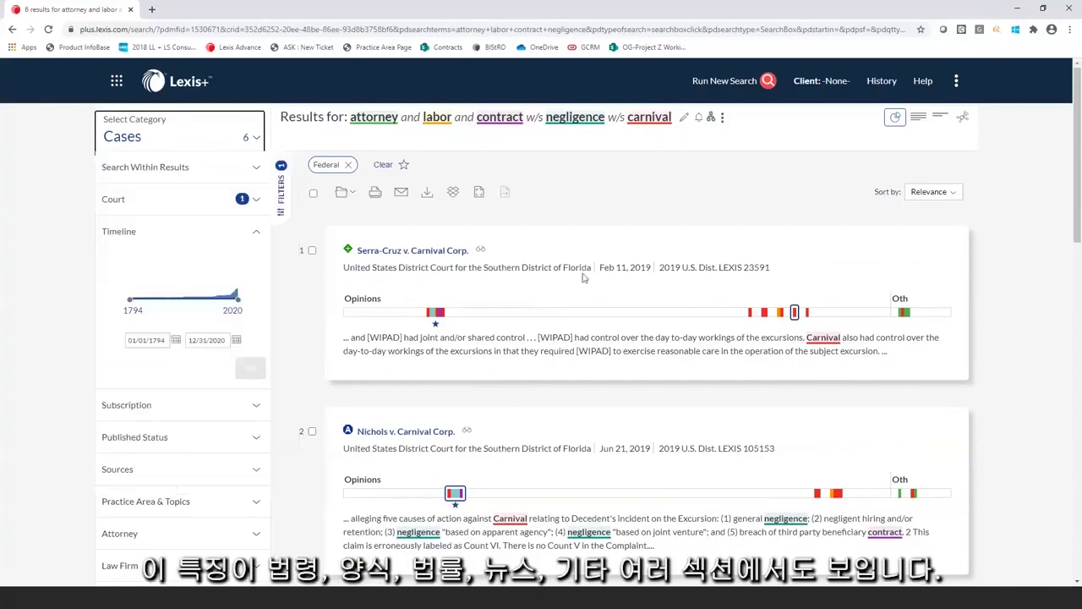
# - Return to the Lexis+ home page and search all categories and jurisdictions for "gps tracking and cell phone"
pyautogui.click(187, 85)
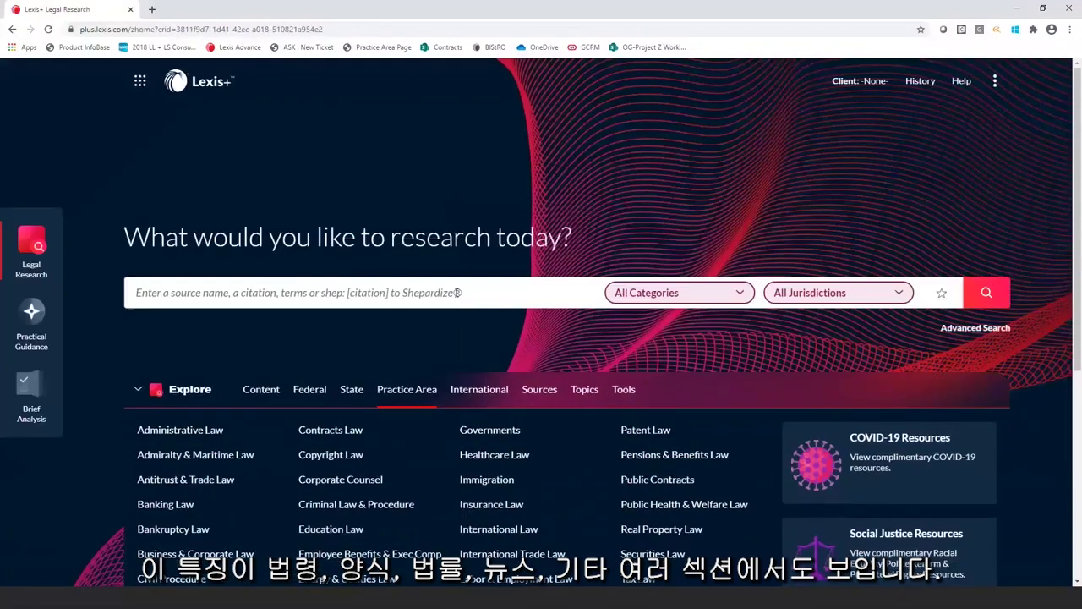
pyautogui.click(292, 295)
pyautogui.write('gps')
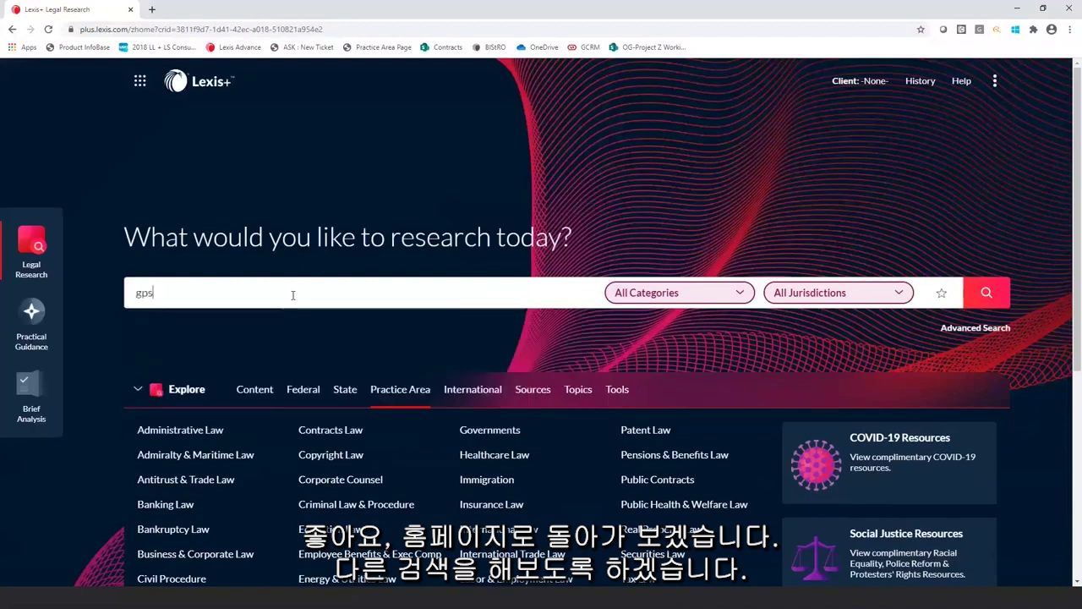
pyautogui.write(' tracking')
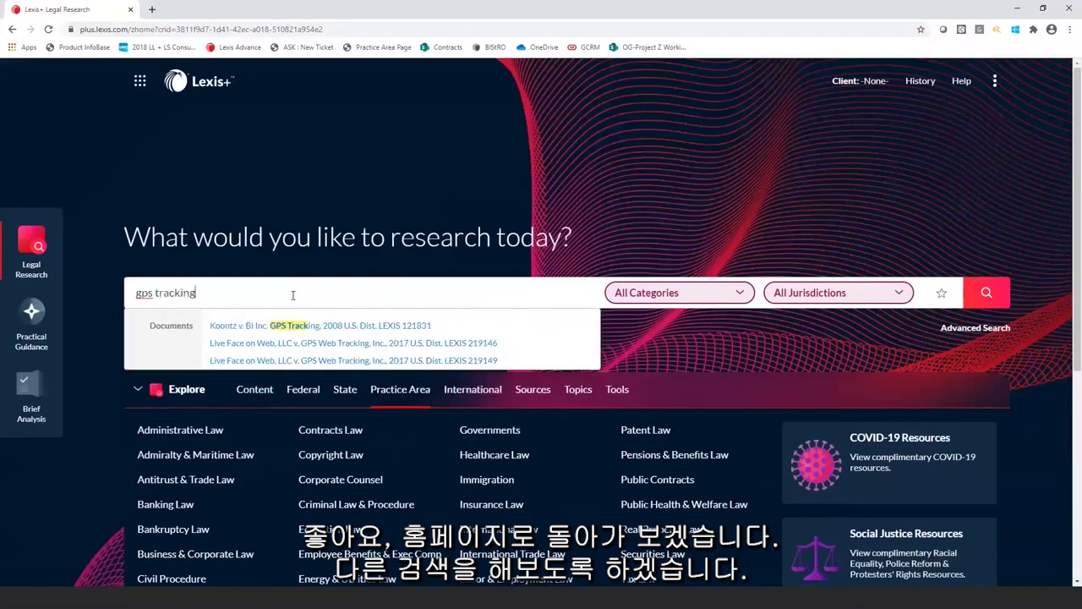
pyautogui.write(' and cell phone')
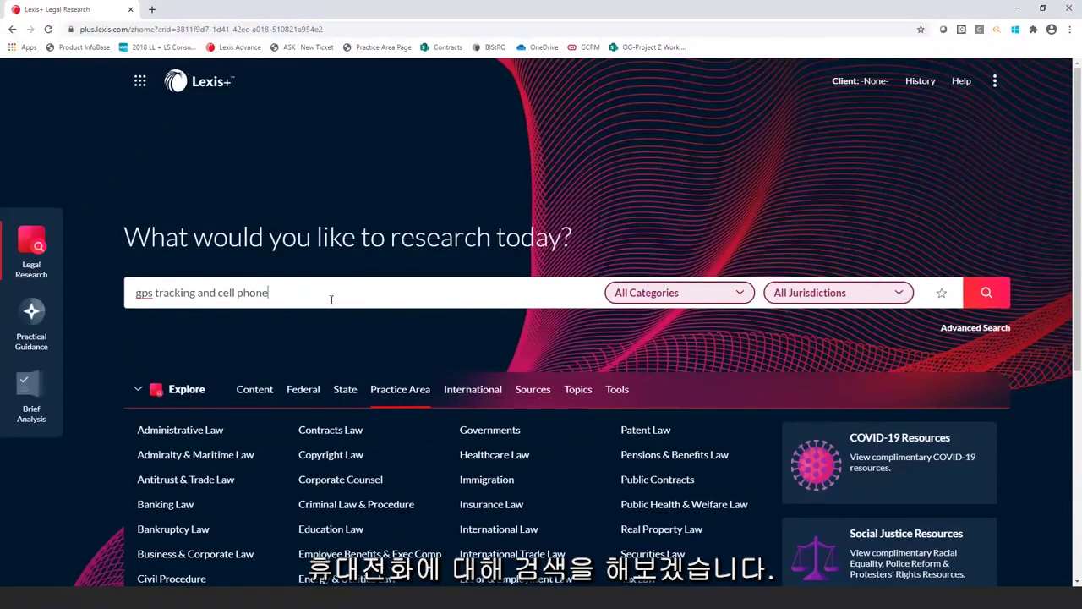
pyautogui.click(991, 294)
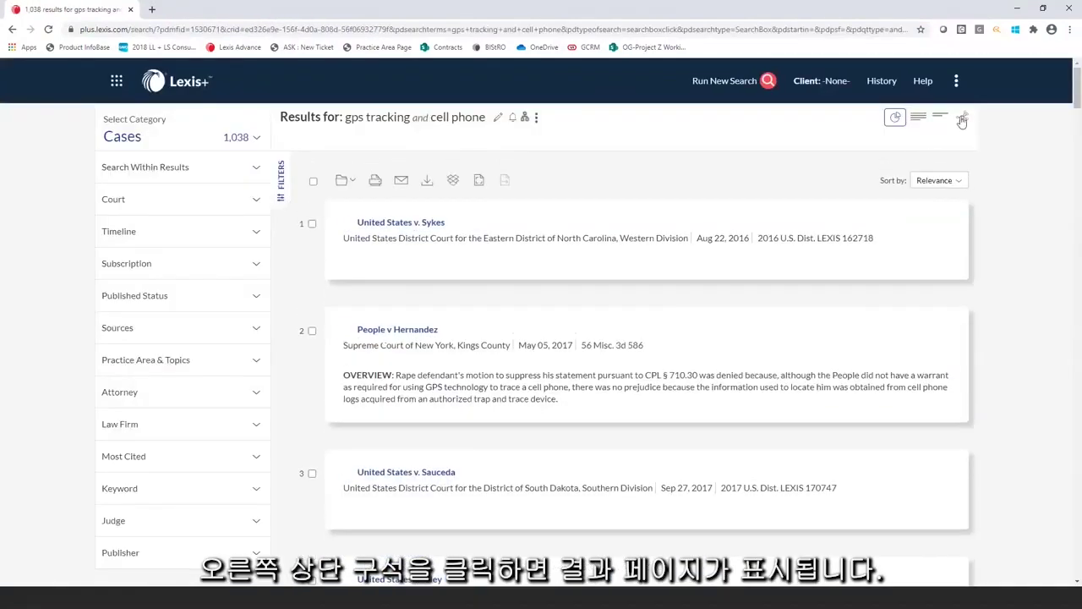
# - Show the case results in Ravel View, examine the citation connections of United States v. Jones and Carpenter v. United States, and clear the selection
pyautogui.click(963, 119)
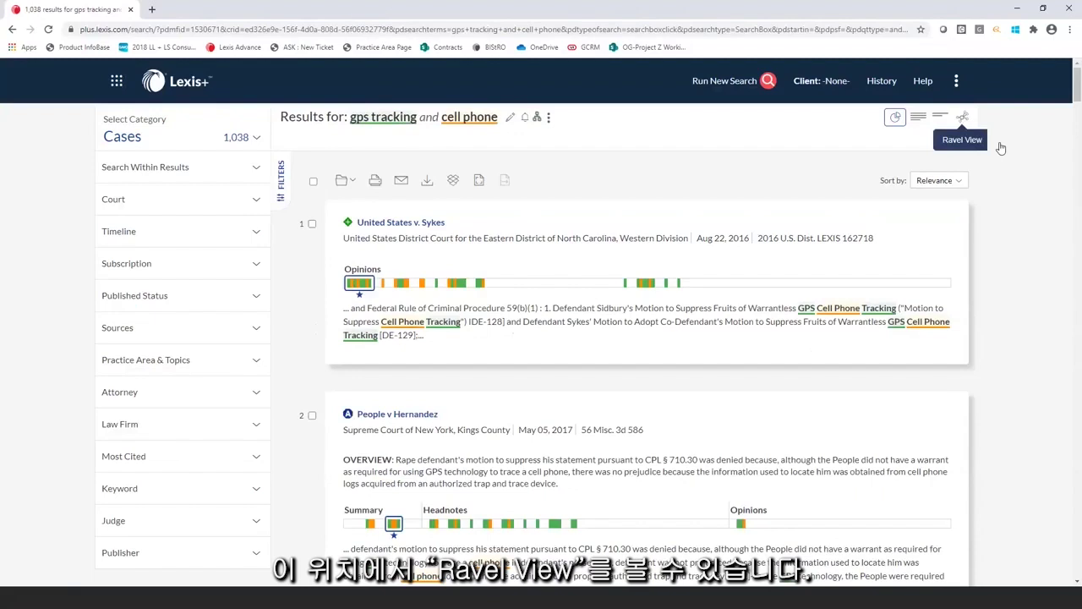
pyautogui.click(963, 119)
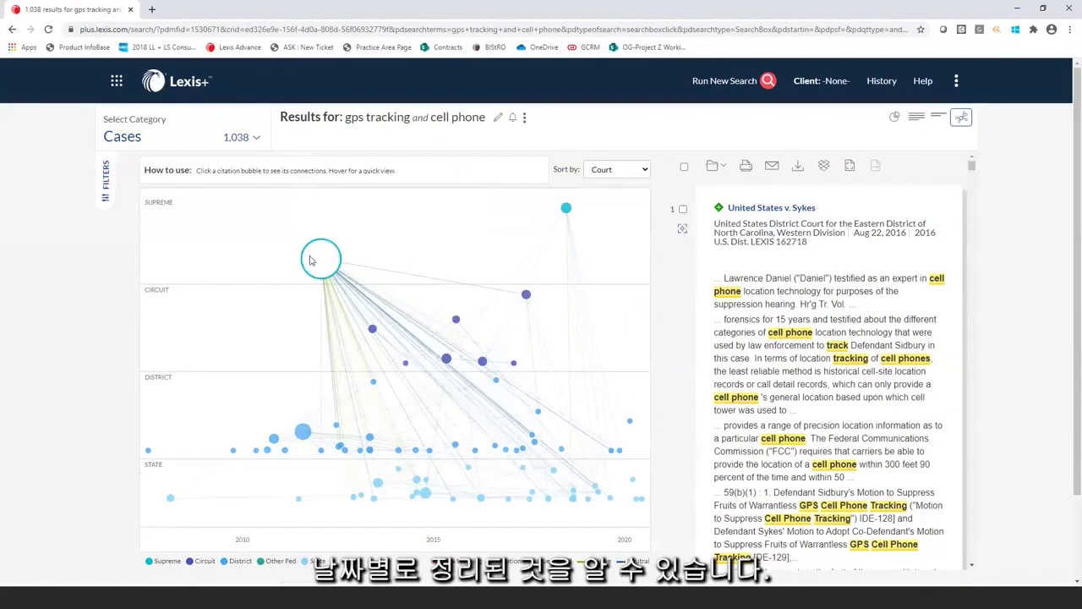
pyautogui.moveTo(318, 265)
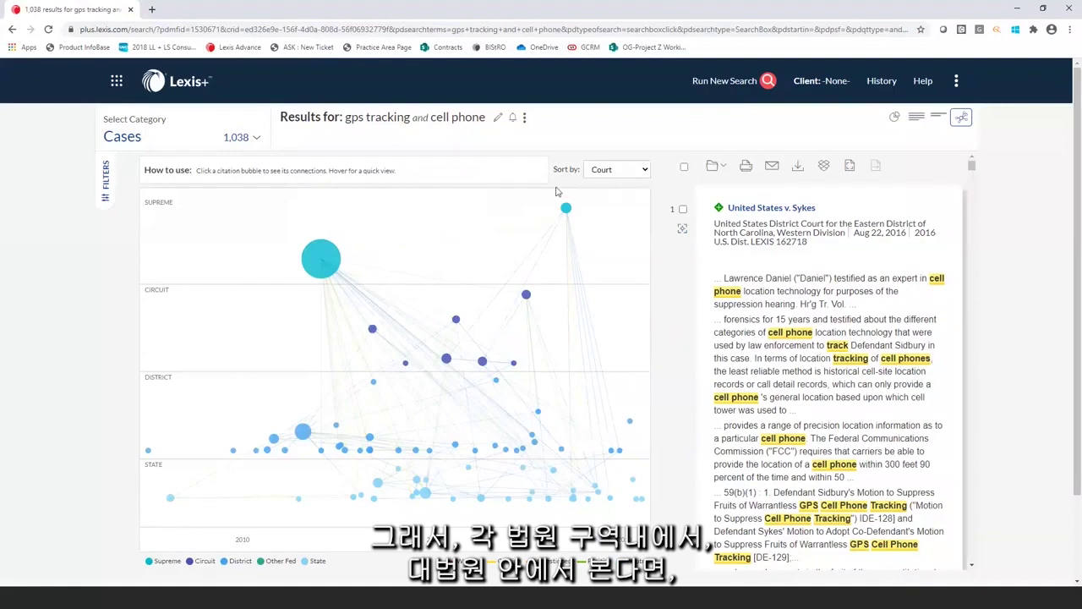
pyautogui.moveTo(567, 209)
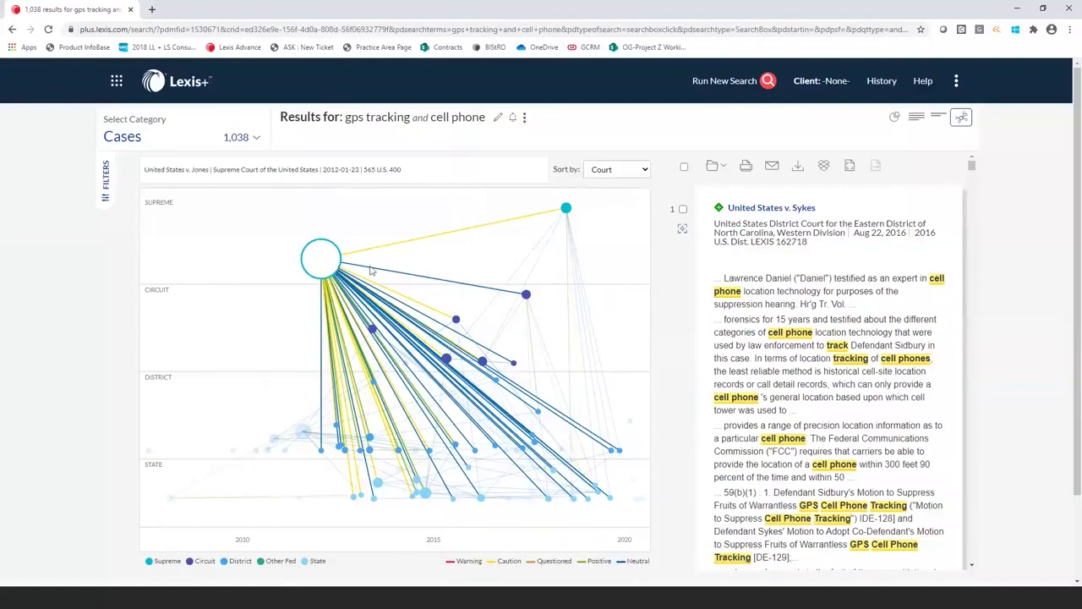
pyautogui.click(567, 209)
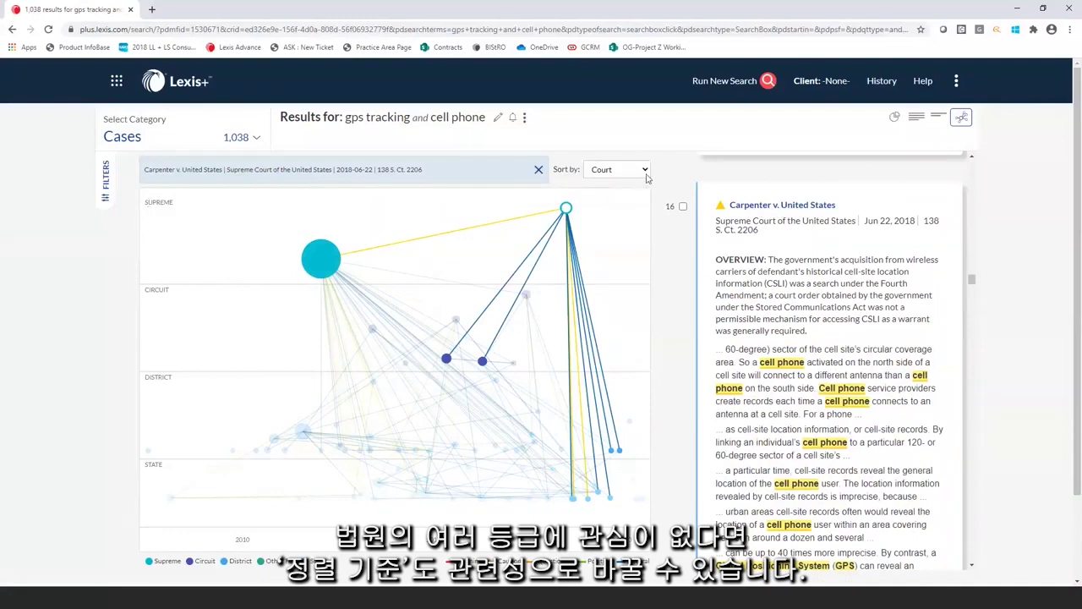
pyautogui.click(538, 172)
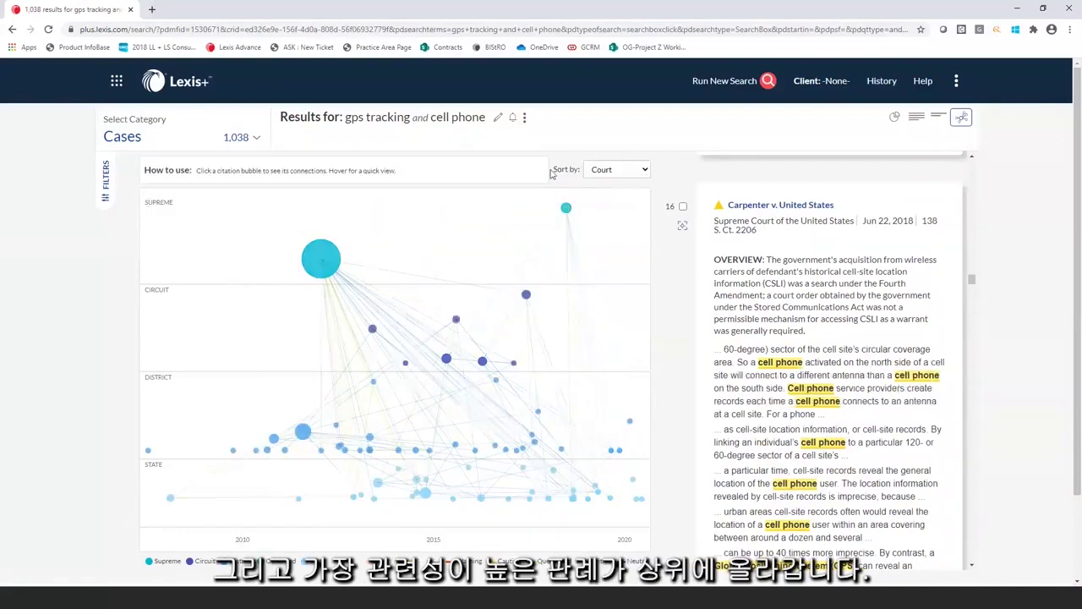
# - Sort the Ravel View chart by Relevance, check the largest citation bubble, and return to the graphical results list
pyautogui.click(630, 173)
pyautogui.click(628, 186)
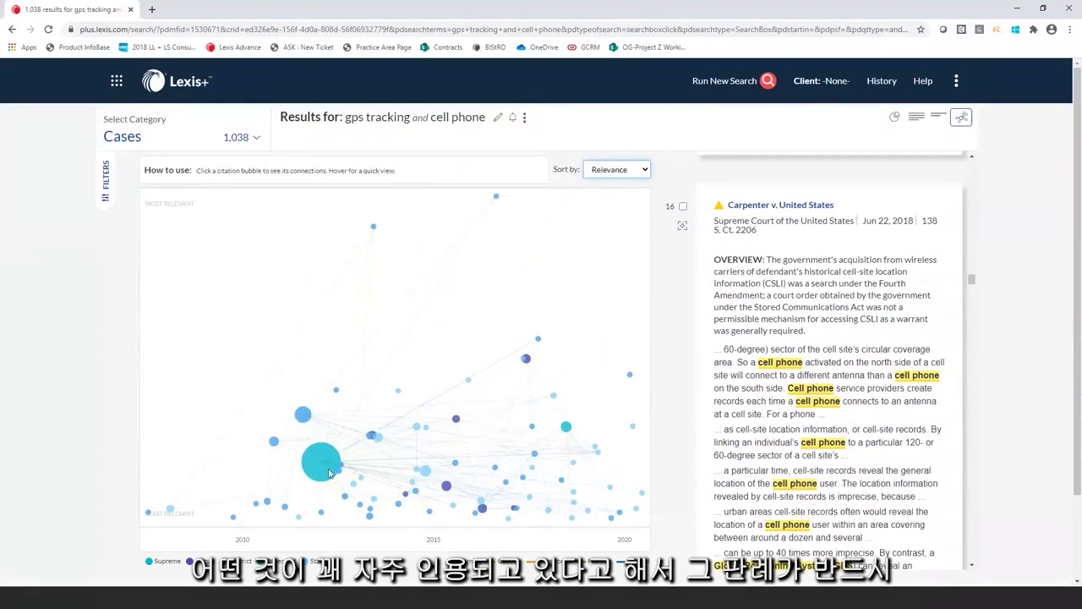
pyautogui.moveTo(324, 471)
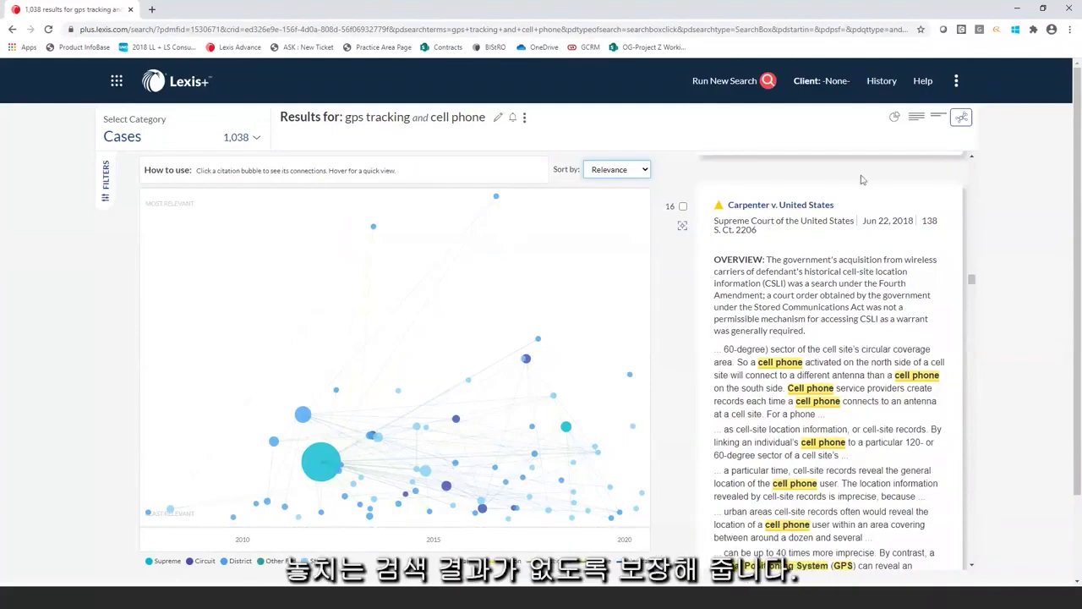
pyautogui.click(893, 118)
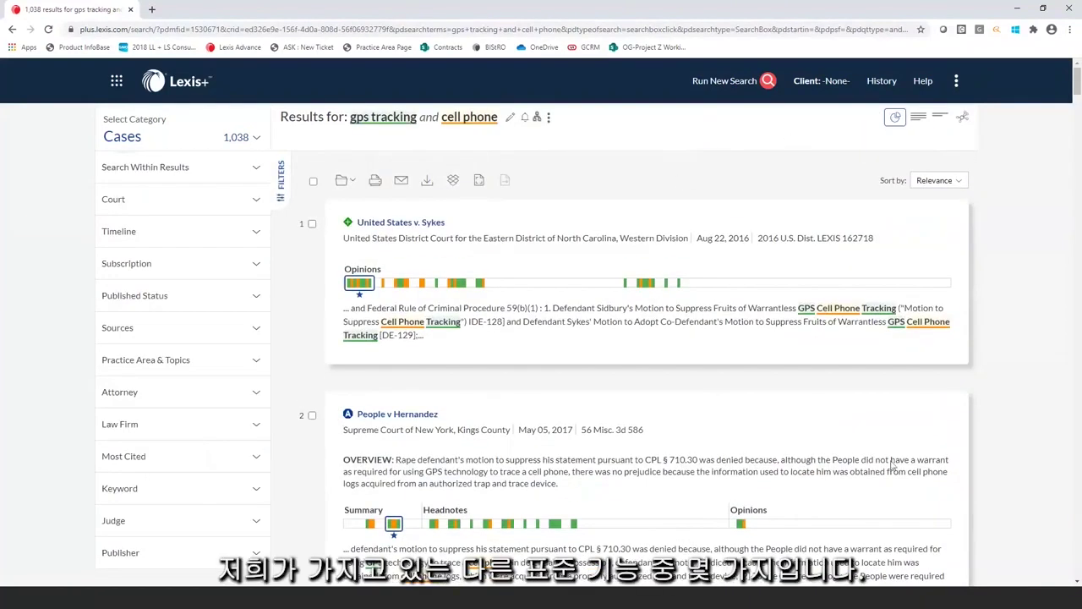
# - Open a search alert for "gps tracking and cell phone", review its delivery options, and close it without creating the alert
pyautogui.click(523, 120)
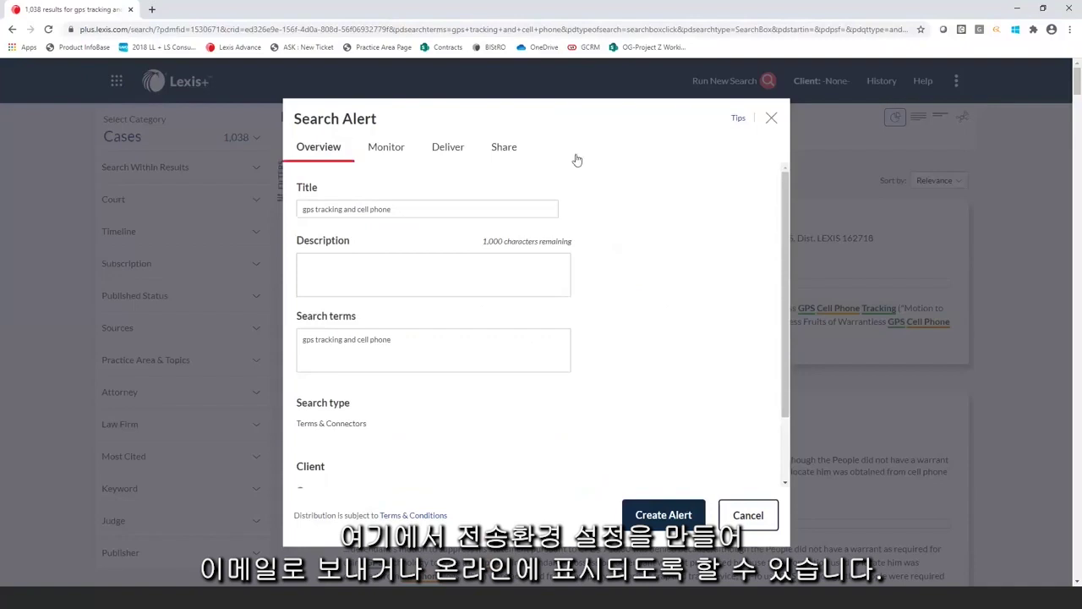
pyautogui.click(446, 148)
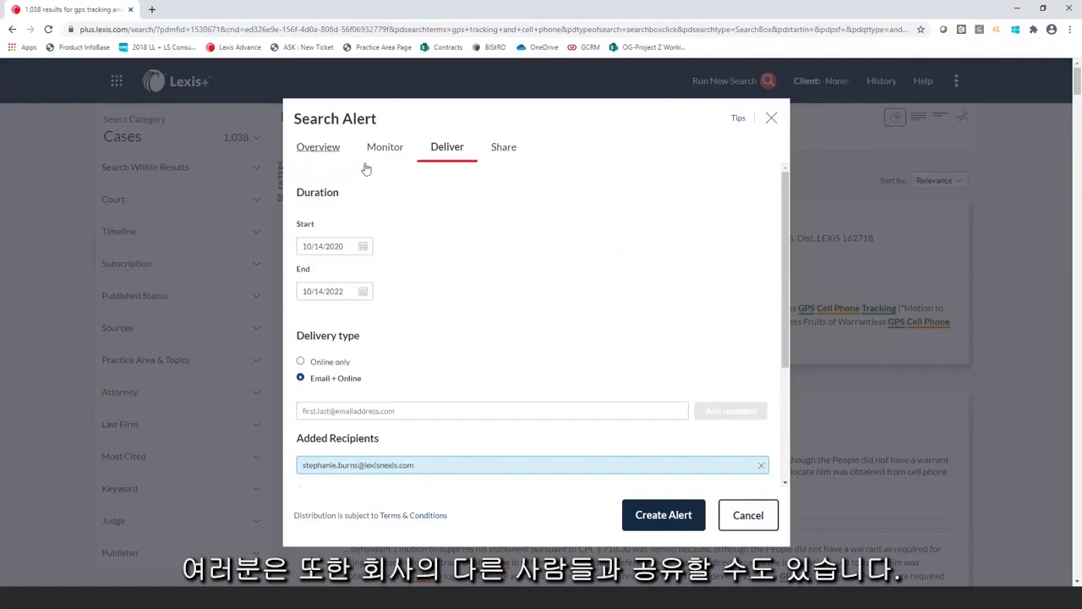
pyautogui.click(772, 119)
# - Open the saved work folders to view the My Folders list
pyautogui.click(956, 81)
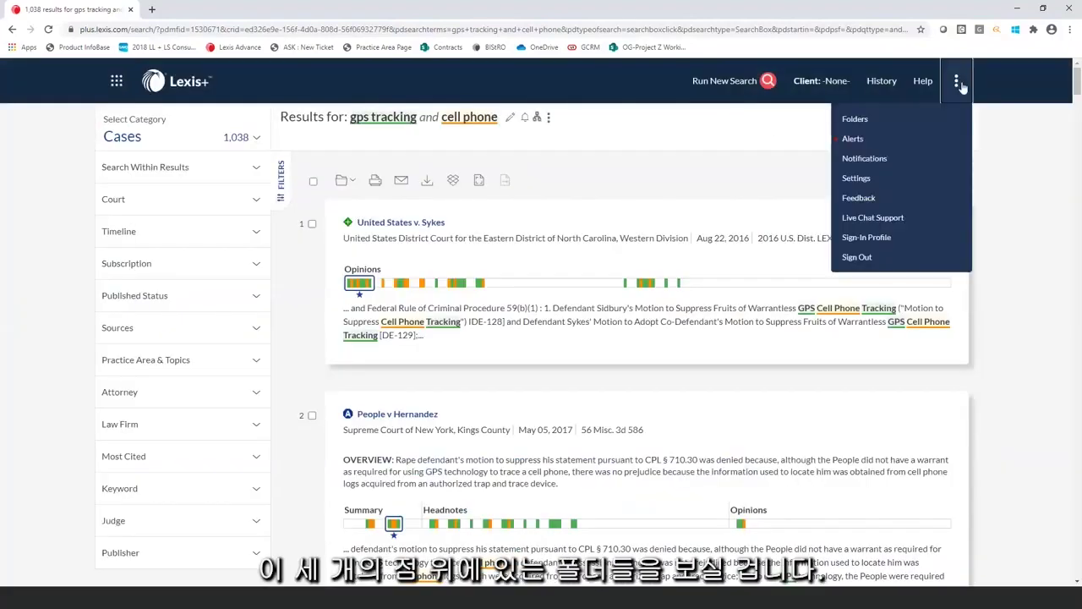
pyautogui.click(869, 121)
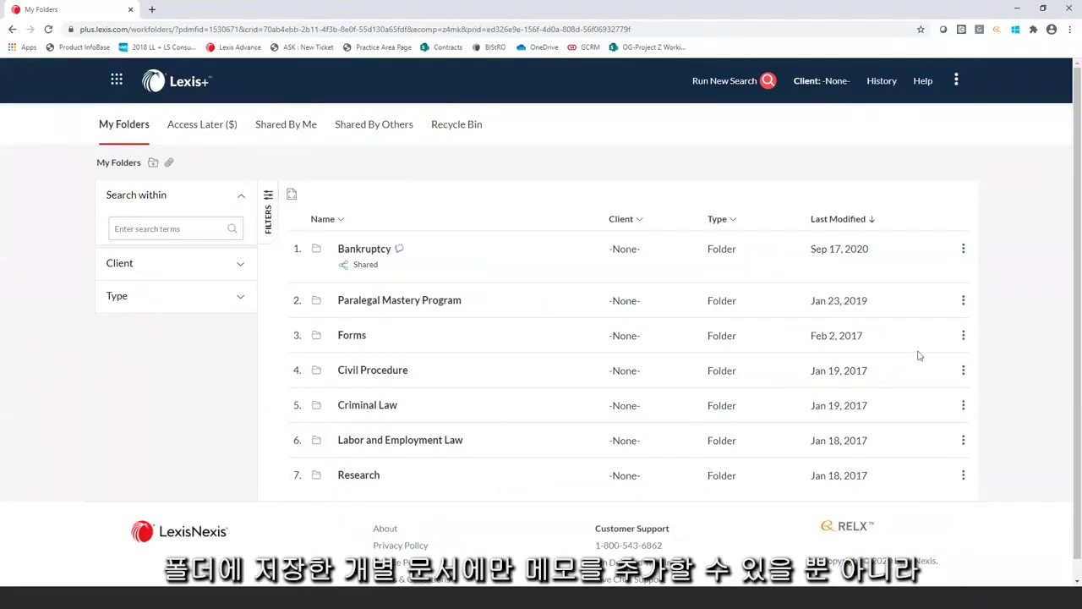
# - Check the options available for the Bankruptcy folder and review the recent searches in the research history
pyautogui.click(963, 248)
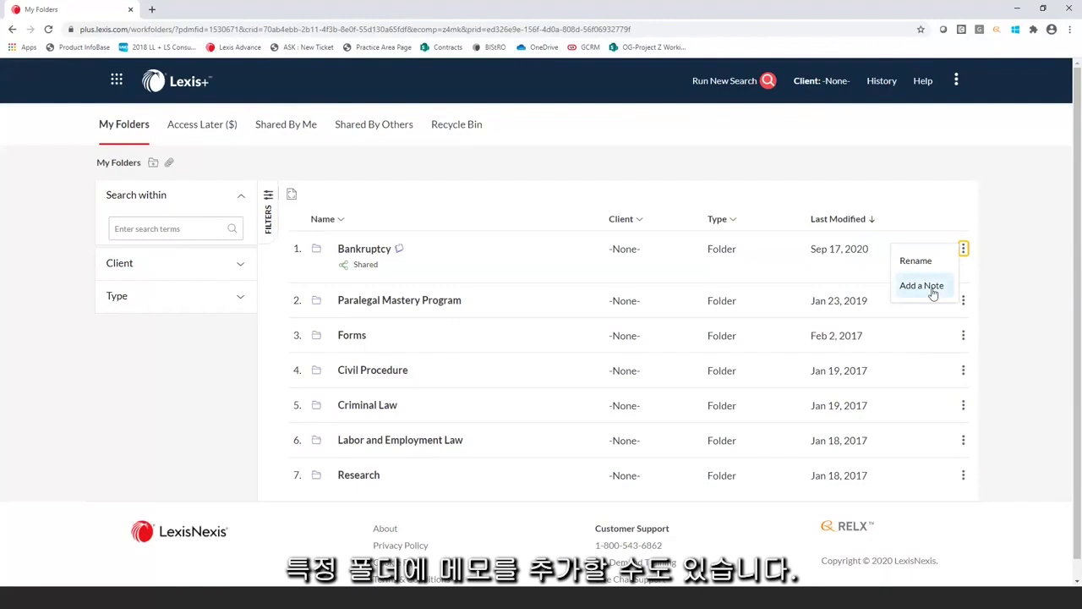
pyautogui.click(963, 249)
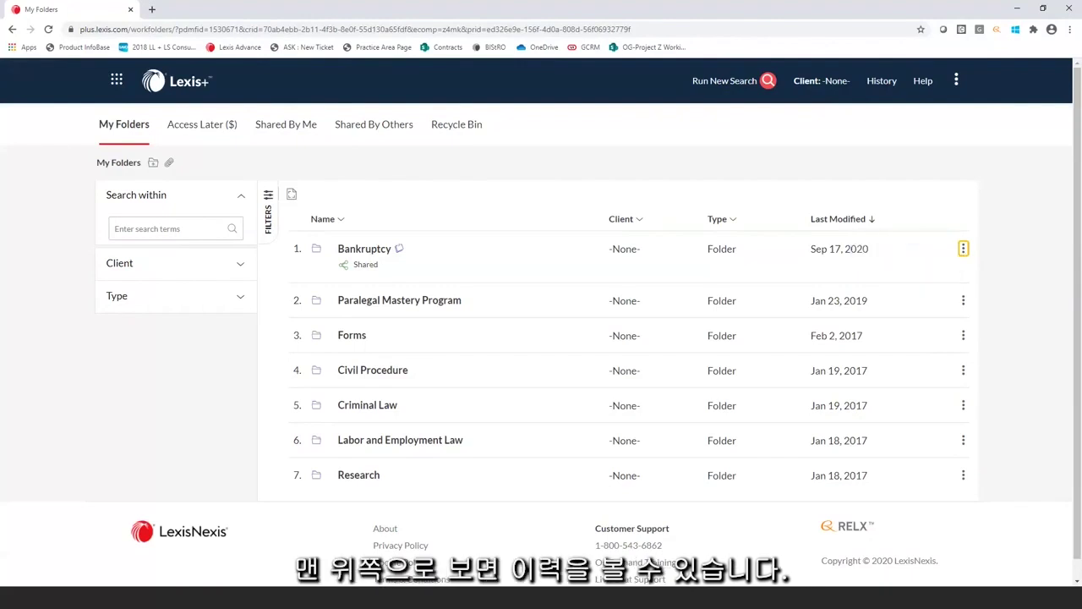
pyautogui.click(880, 82)
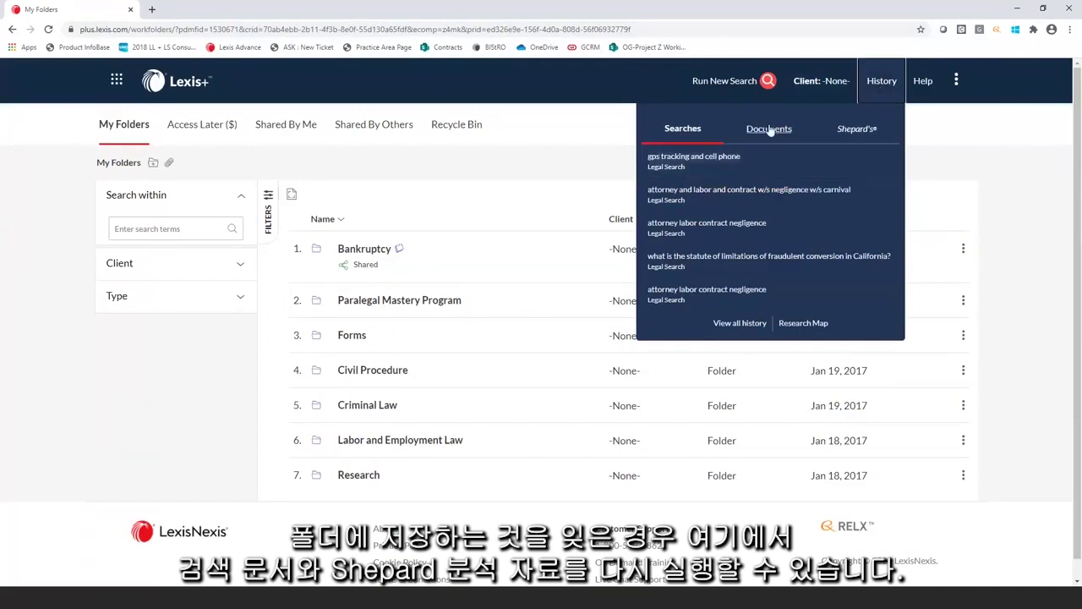
pyautogui.click(879, 97)
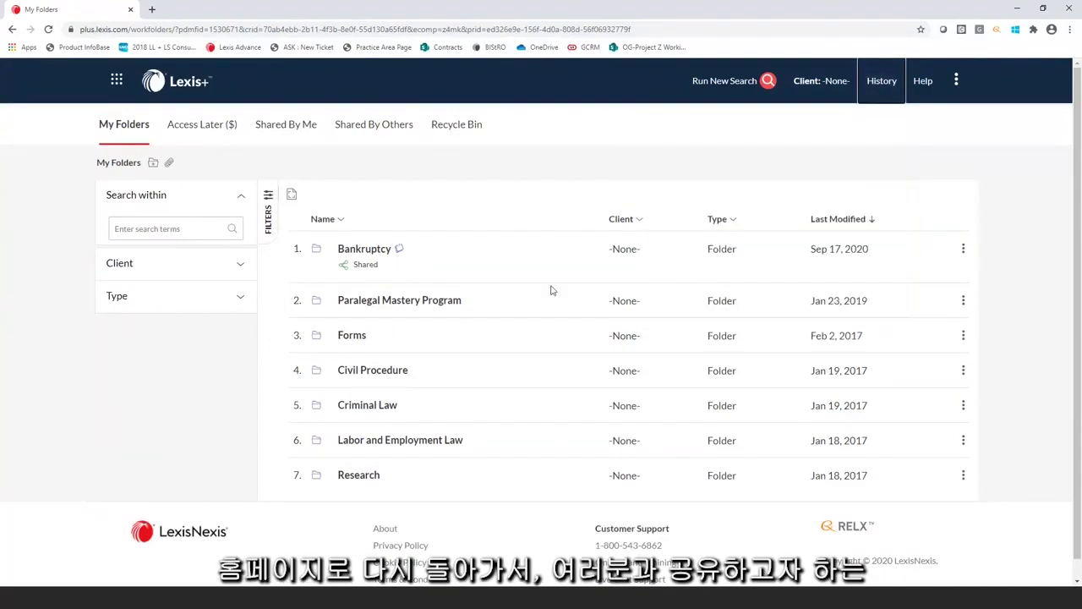
# - Return to the research home page and look up the statute "18 uscs 2512" across all categories and jurisdictions
pyautogui.click(181, 81)
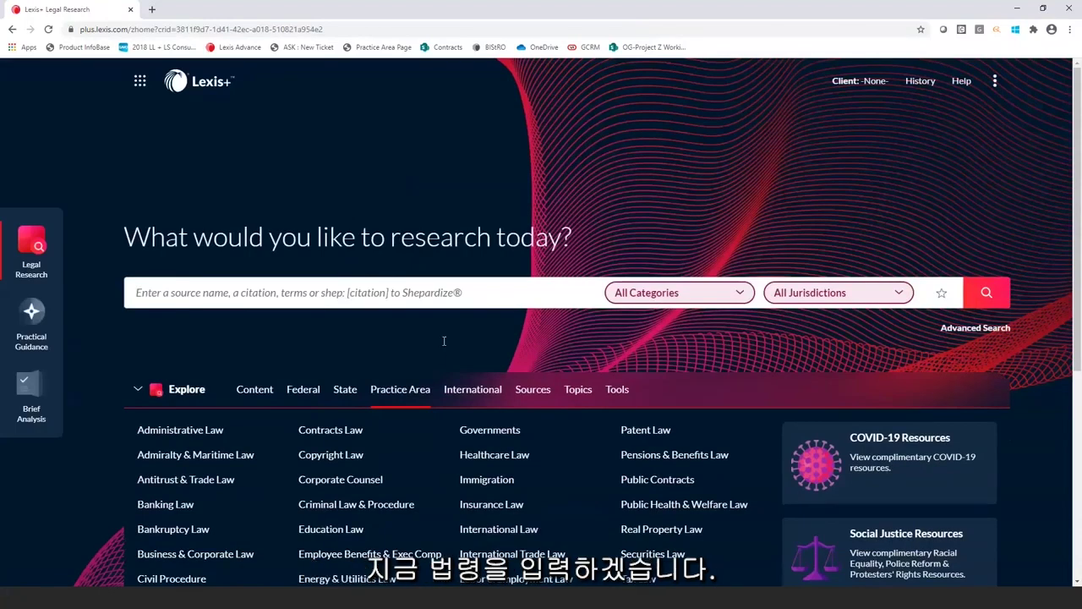
pyautogui.click(309, 293)
pyautogui.write('18 usc')
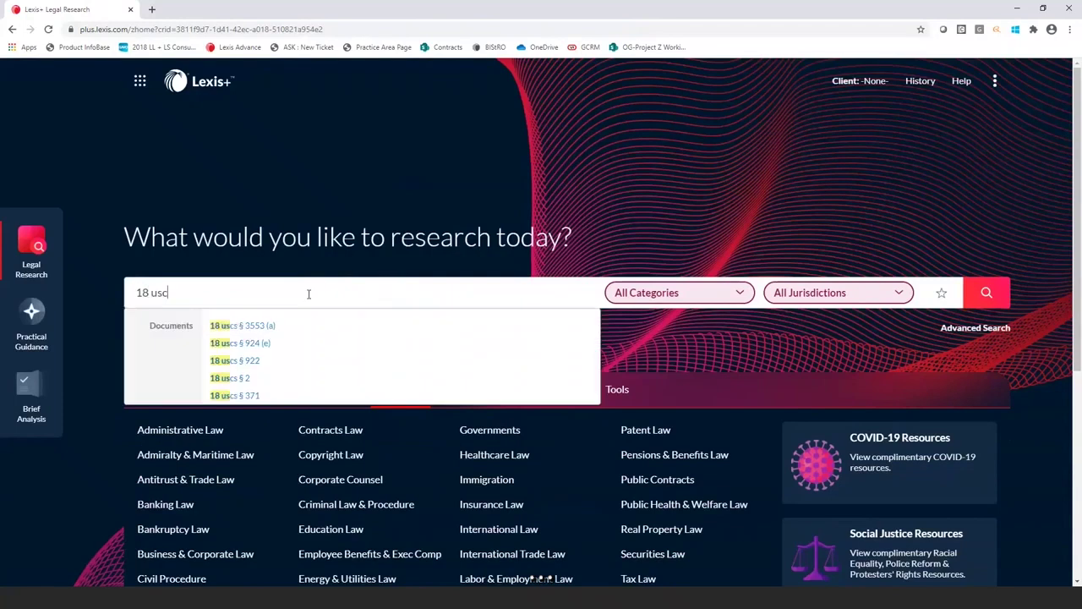
pyautogui.write('s')
pyautogui.write(' 2512')
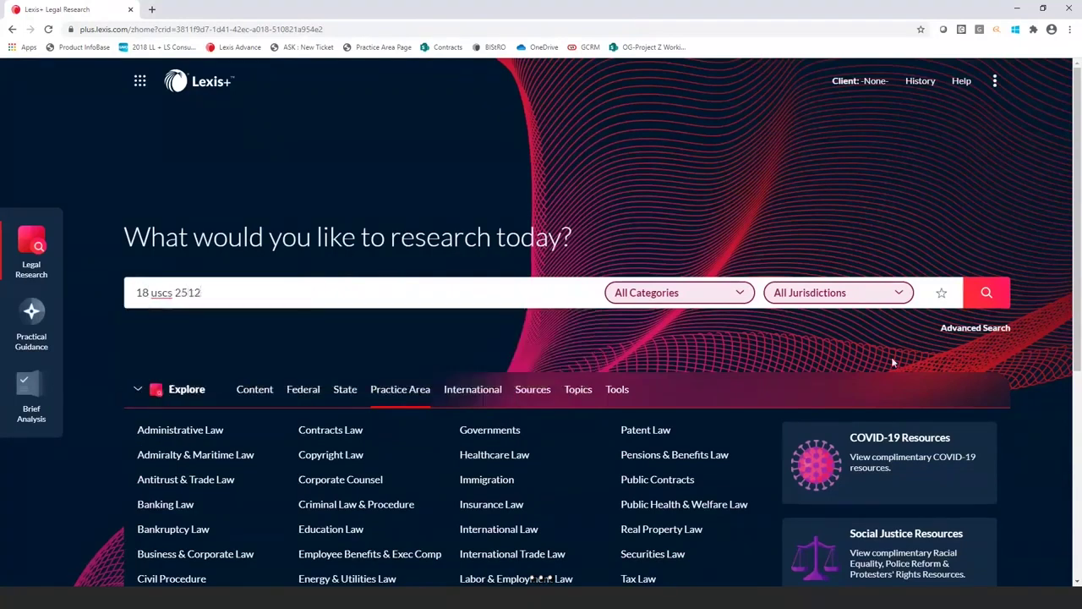
pyautogui.click(981, 296)
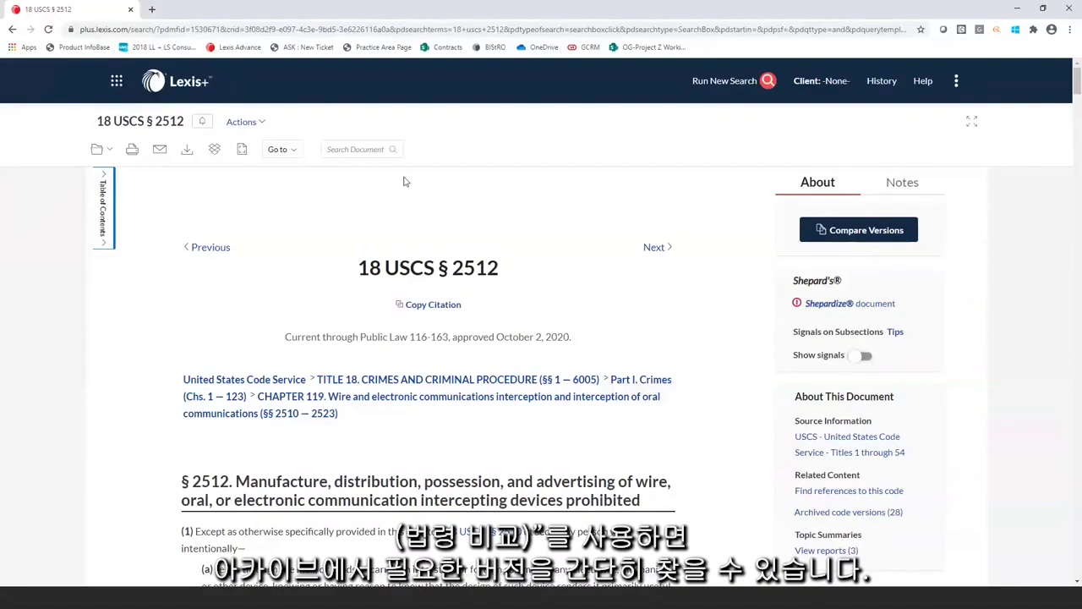
# - Compare the current version of 18 USCS § 2512 with the Archived 1999 version and review the marked additions and deletions
pyautogui.click(858, 230)
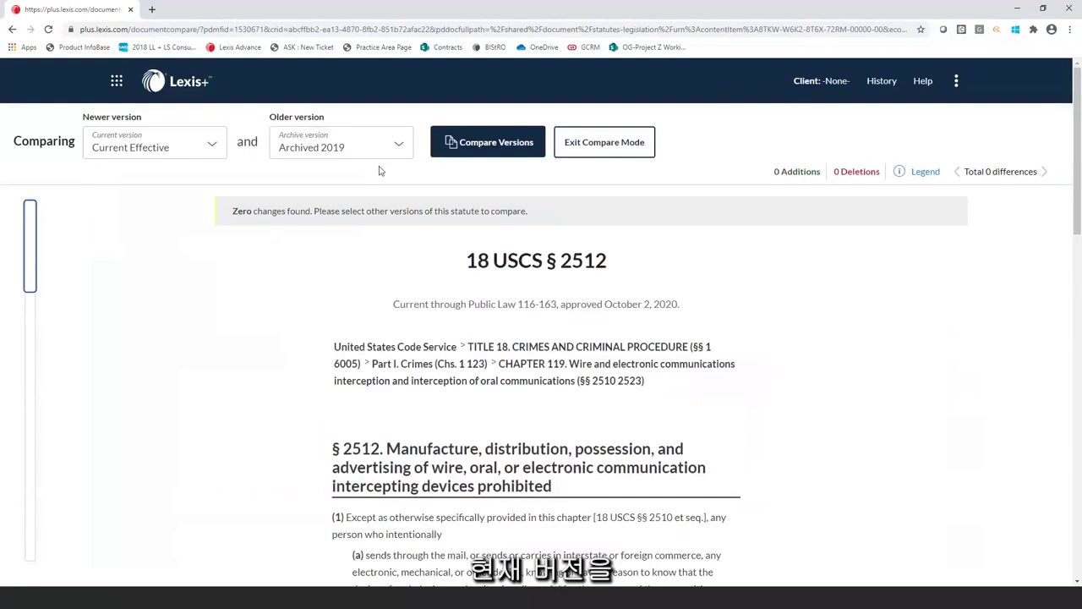
pyautogui.click(405, 154)
pyautogui.scroll(-3, 412, 259)
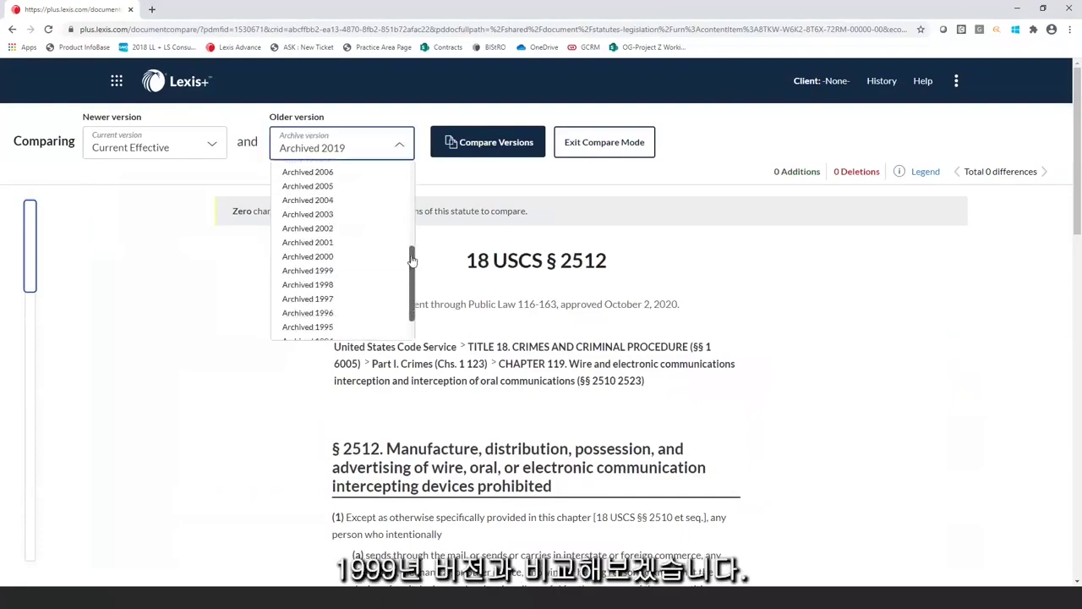
pyautogui.click(347, 271)
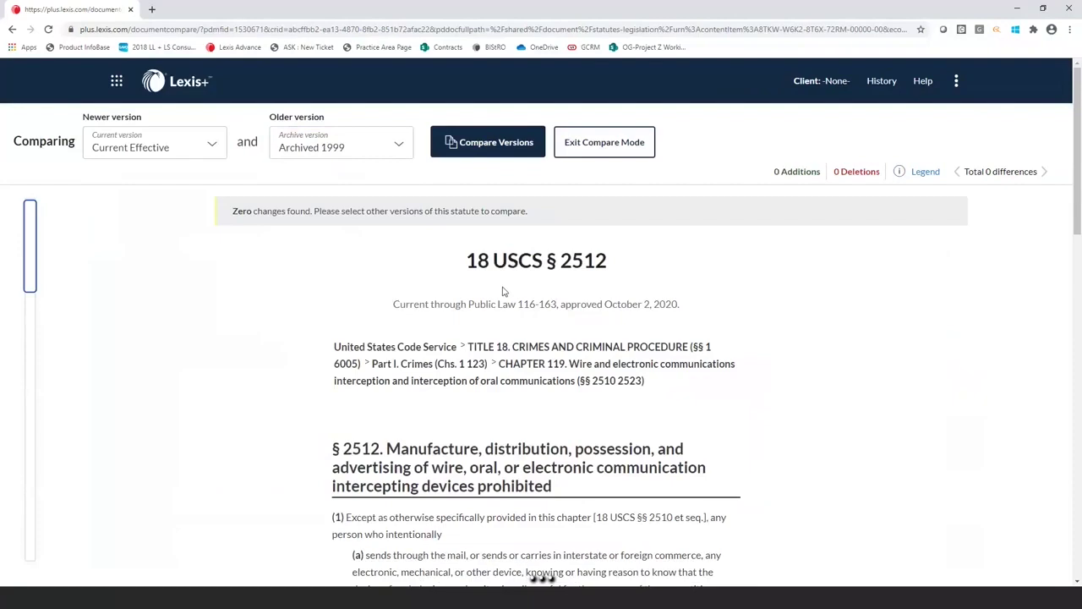
pyautogui.click(517, 146)
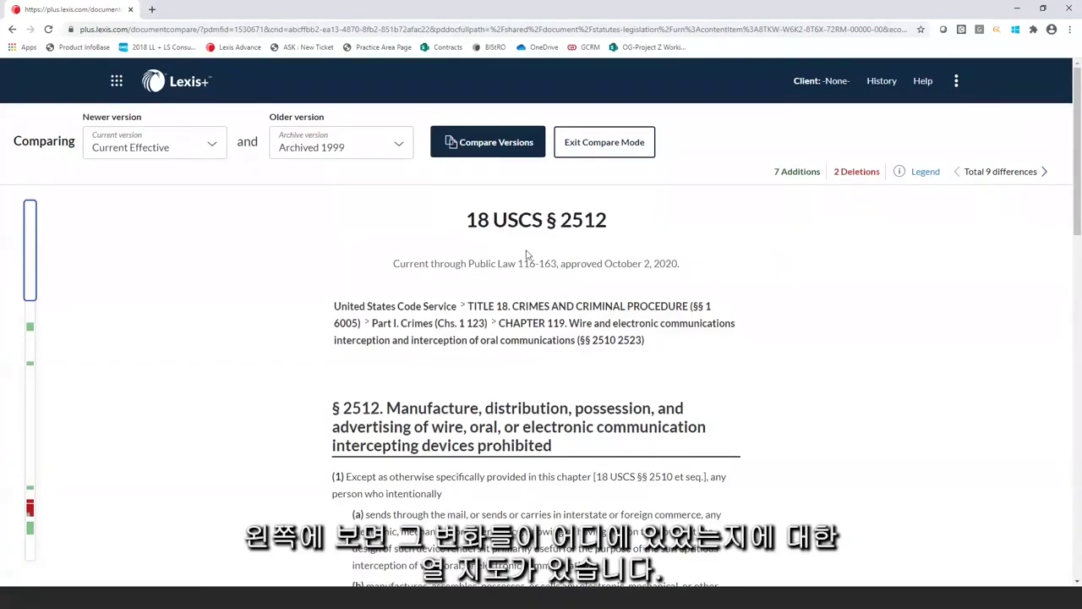
pyautogui.scroll(-5, 660, 285)
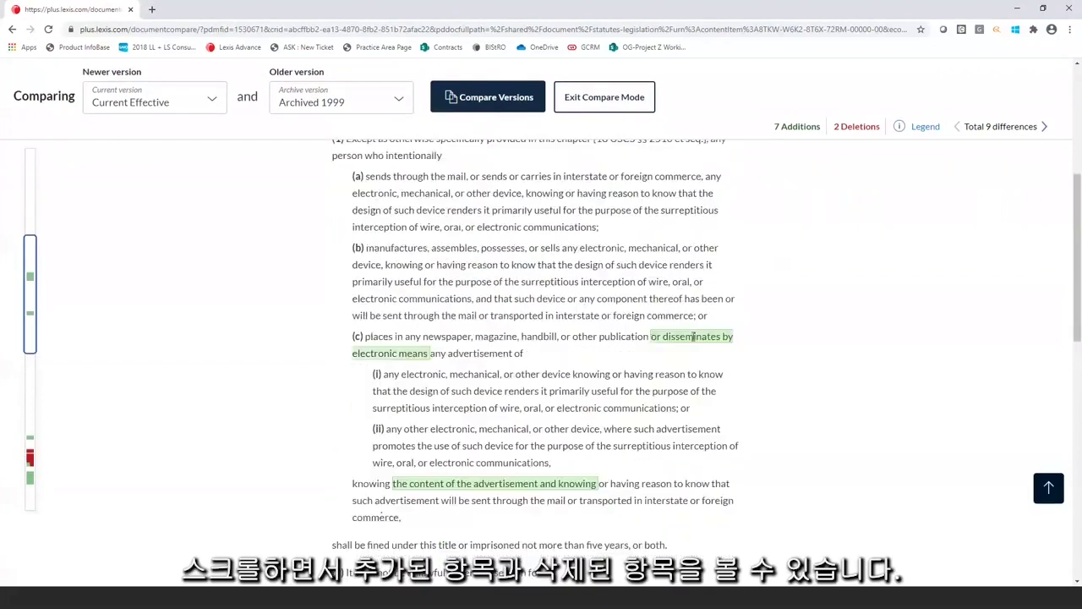
pyautogui.scroll(-8, 664, 350)
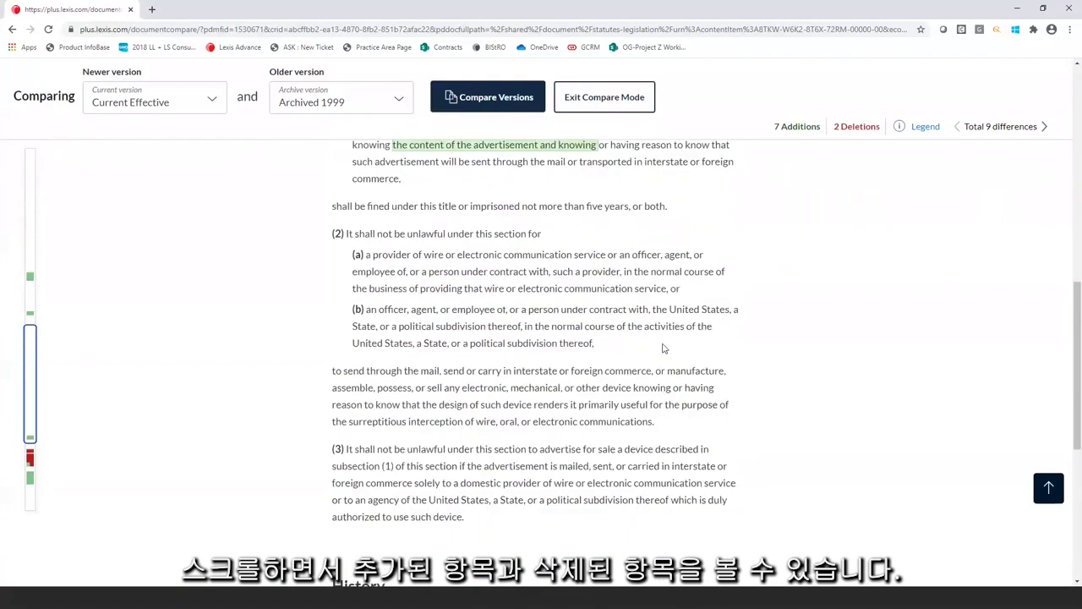
pyautogui.scroll(-3, 664, 349)
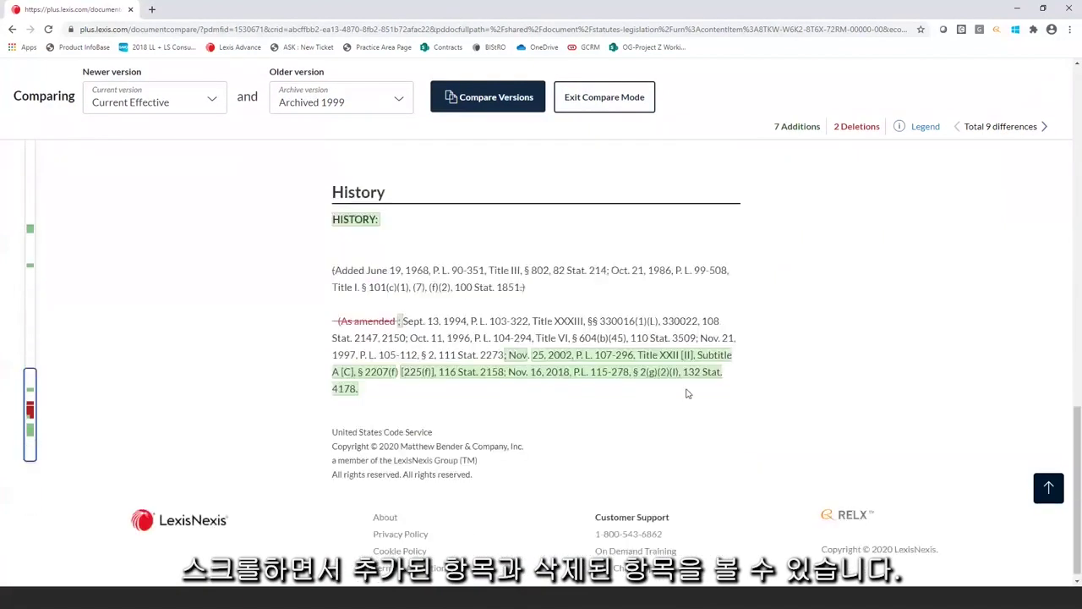
pyautogui.scroll(20, 688, 393)
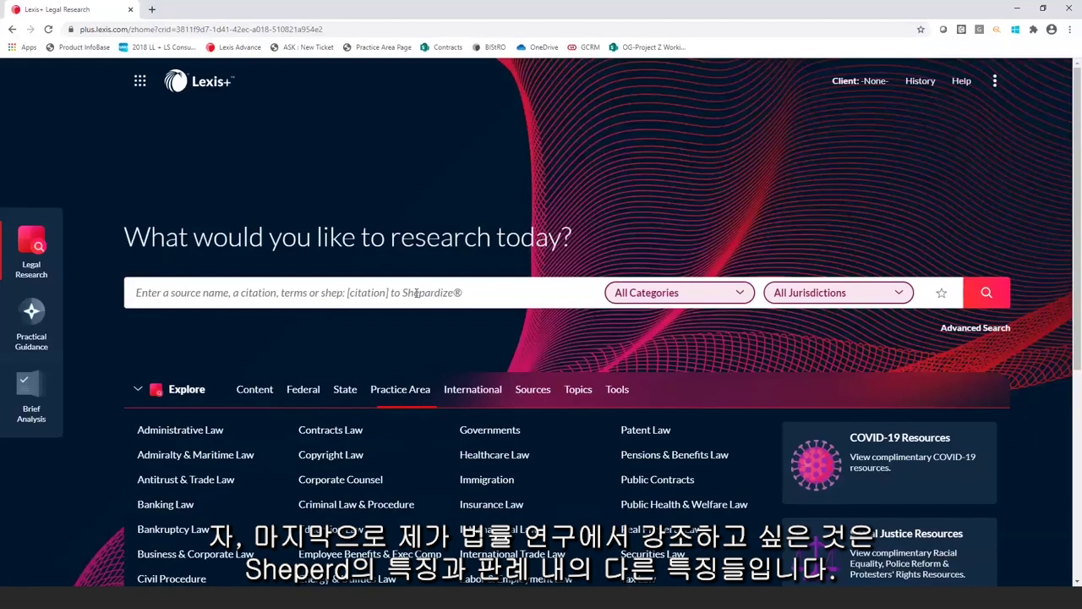
# - Look up the citation "312 ga. app. 49" and open Durrah v. State Farm Fire & Cas. from the results
pyautogui.click(370, 296)
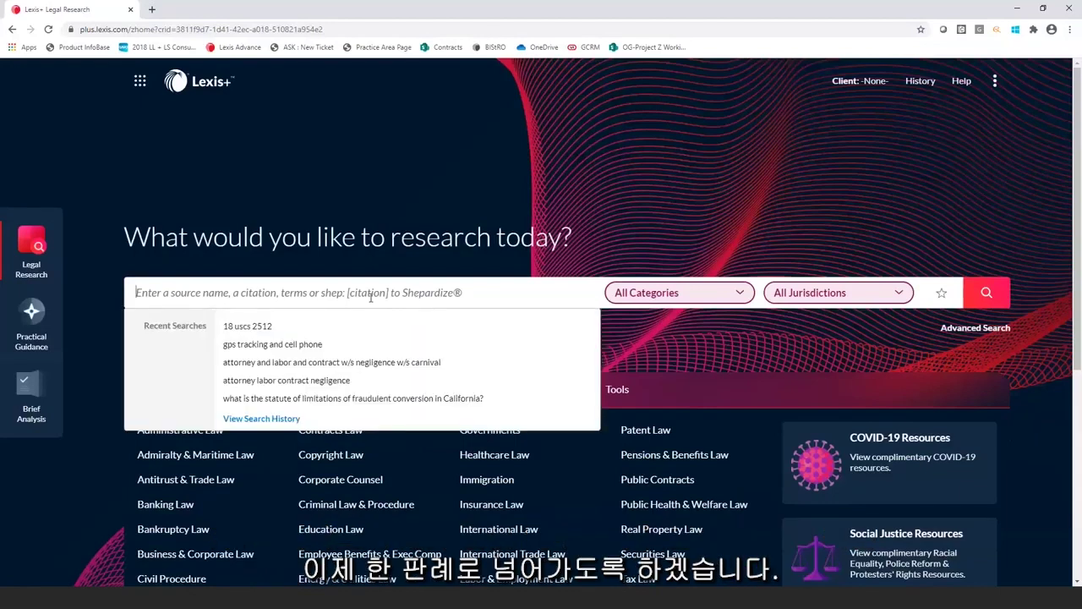
pyautogui.write('312 ga. app. ')
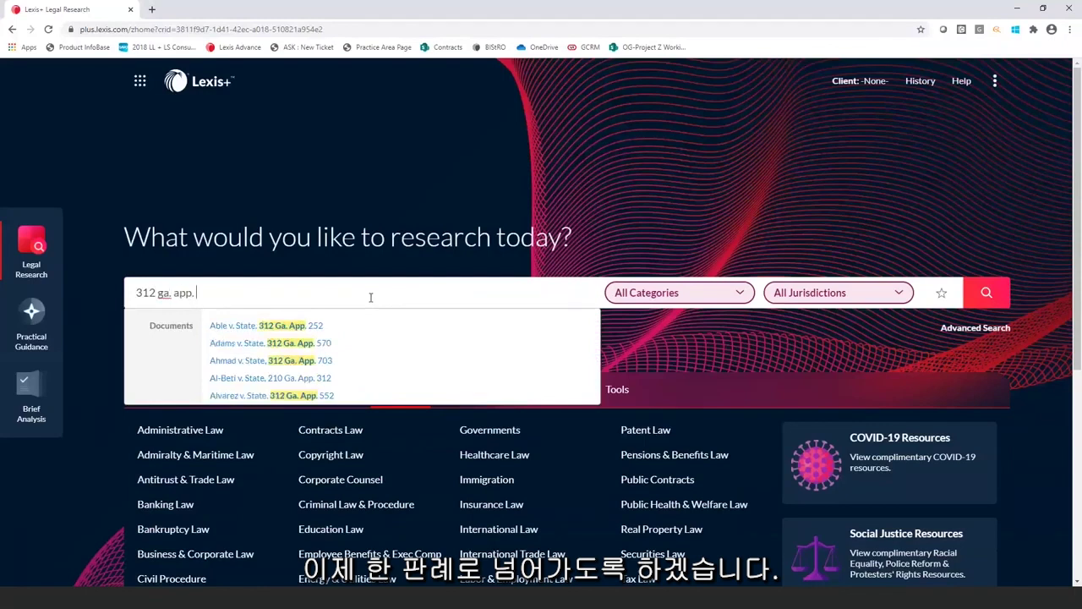
pyautogui.write('49')
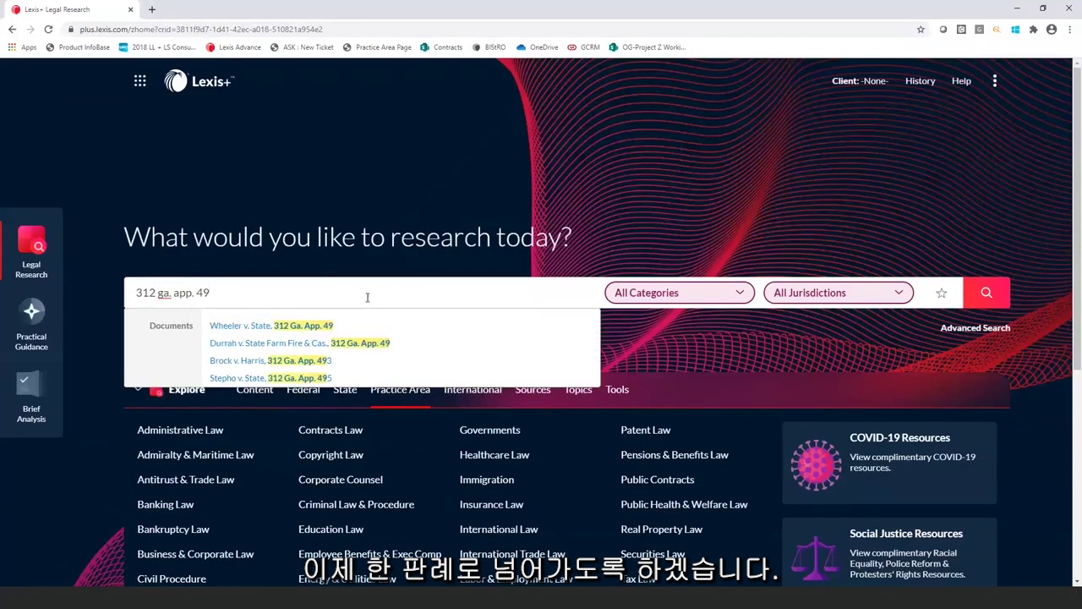
pyautogui.click(987, 294)
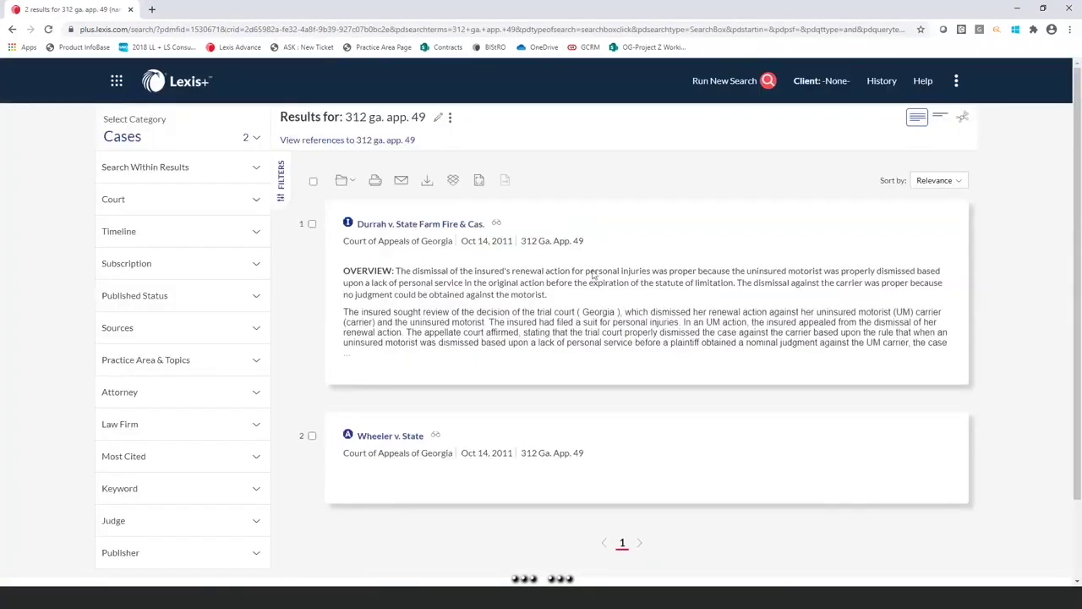
pyautogui.click(420, 225)
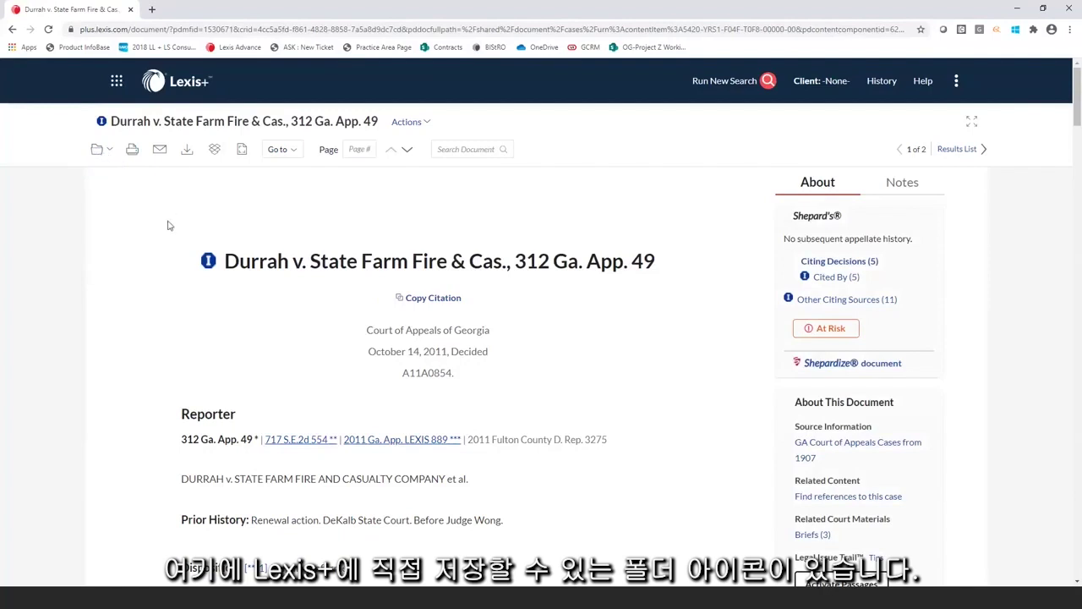
# - Examine the case summary and LexisNexis Headnotes, and locate where the headnotes are marked in the opinion
pyautogui.scroll(-2, 392, 274)
pyautogui.scroll(-5, 391, 274)
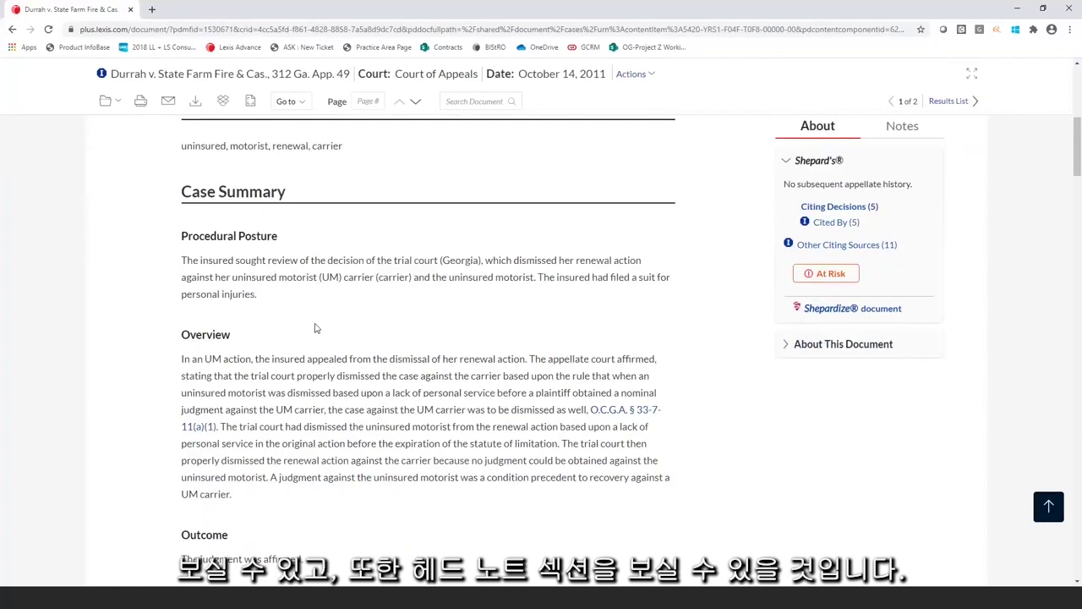
pyautogui.scroll(-4, 315, 328)
pyautogui.scroll(-2, 316, 328)
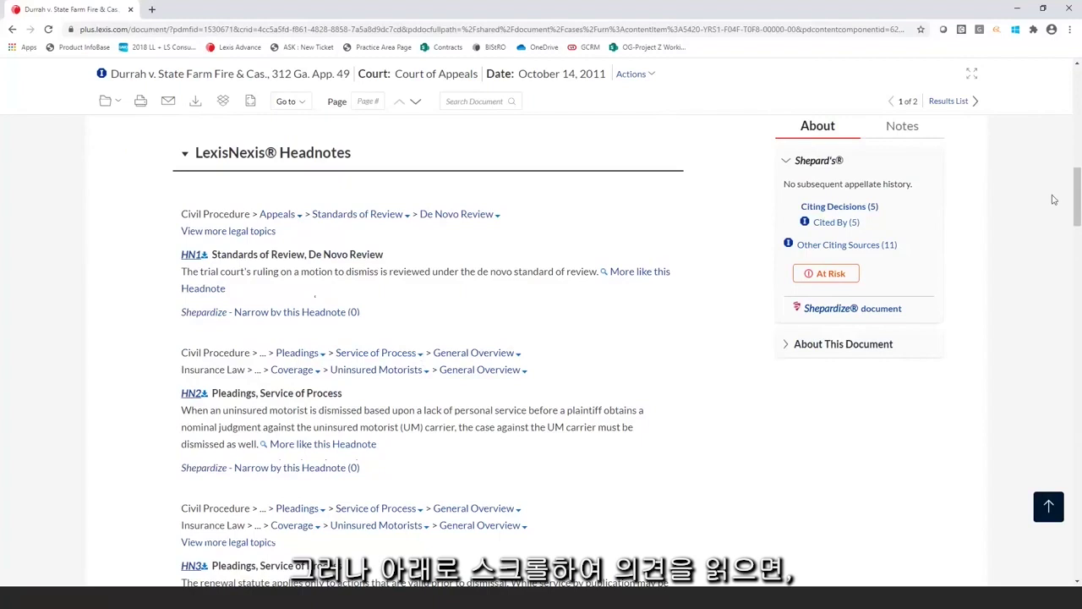
pyautogui.moveTo(1074, 199); pyautogui.dragTo(1077, 230)
pyautogui.scroll(-10, 906, 362)
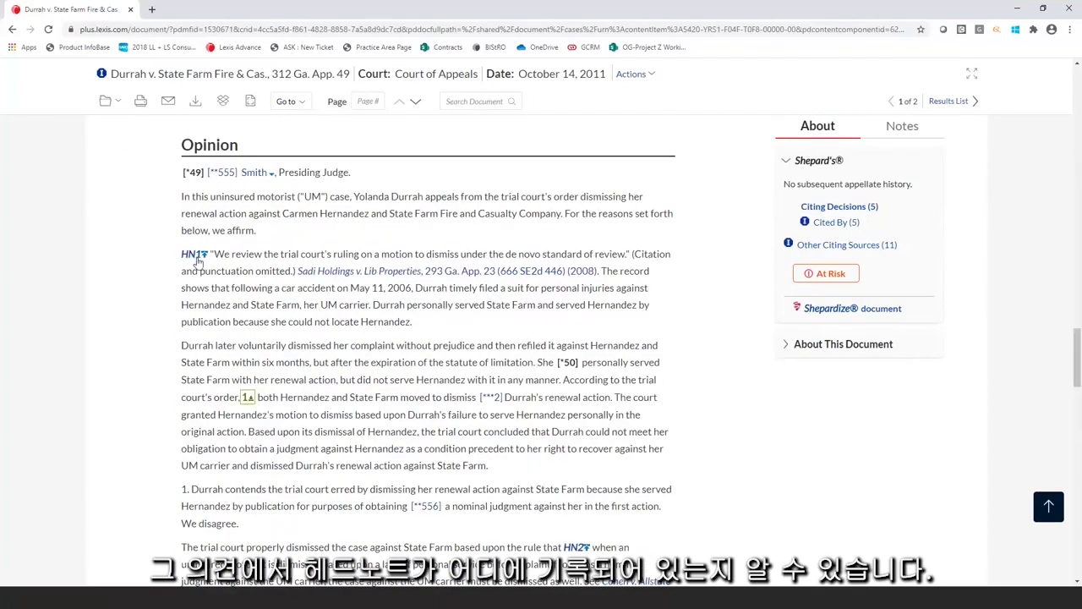
pyautogui.scroll(-4, 471, 391)
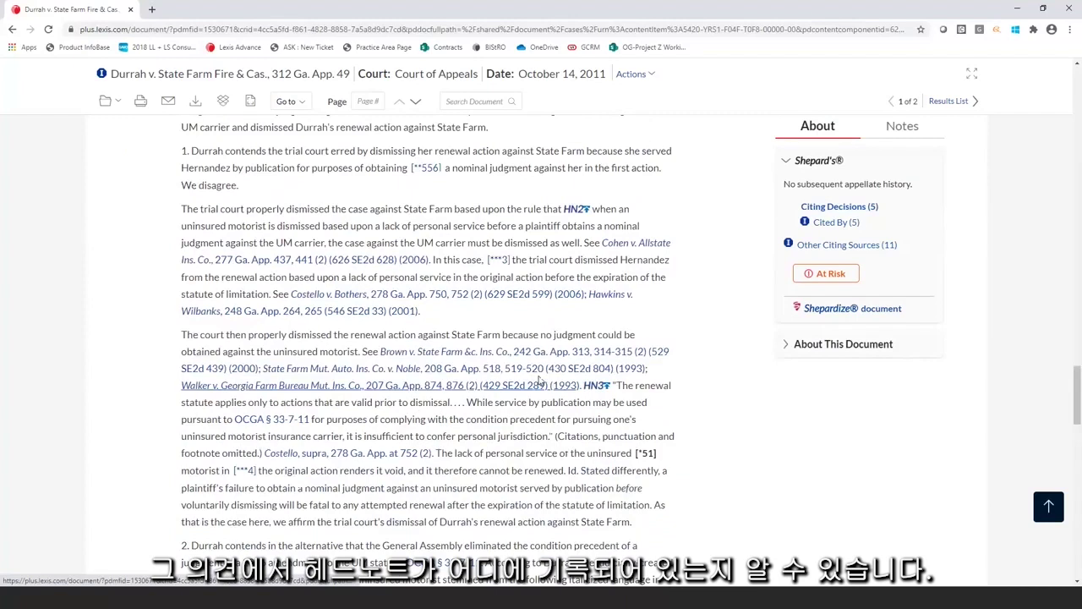
pyautogui.scroll(3, 1007, 304)
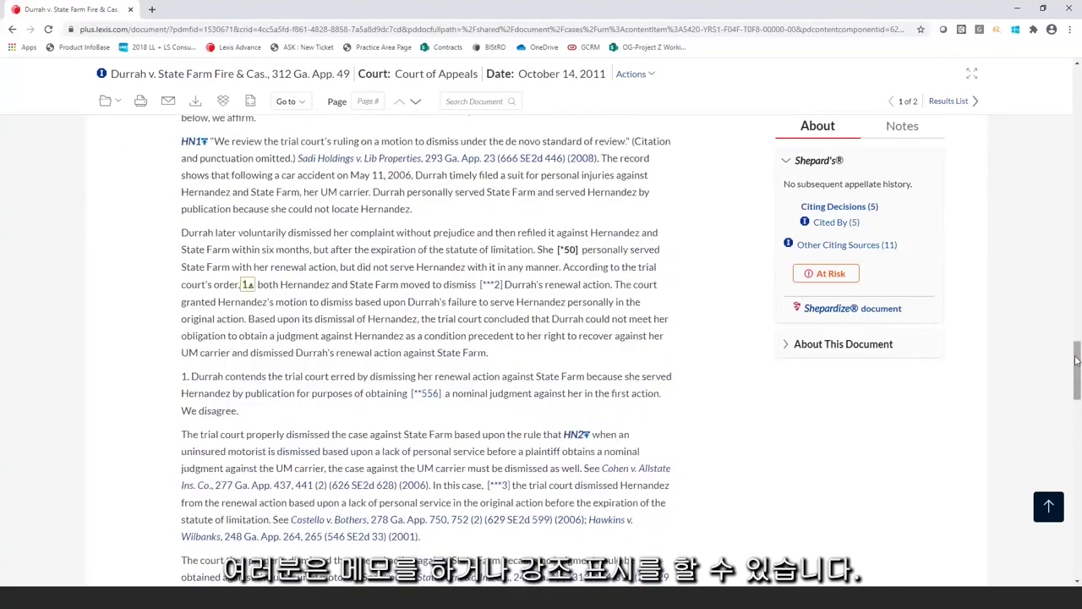
# - Select "the case against the carrier based" in the case summary's Overview, check the copy, folder, annotate and highlight options, and clear the selection
pyautogui.moveTo(1076, 365); pyautogui.dragTo(1076, 93)
pyautogui.scroll(-5, 386, 382)
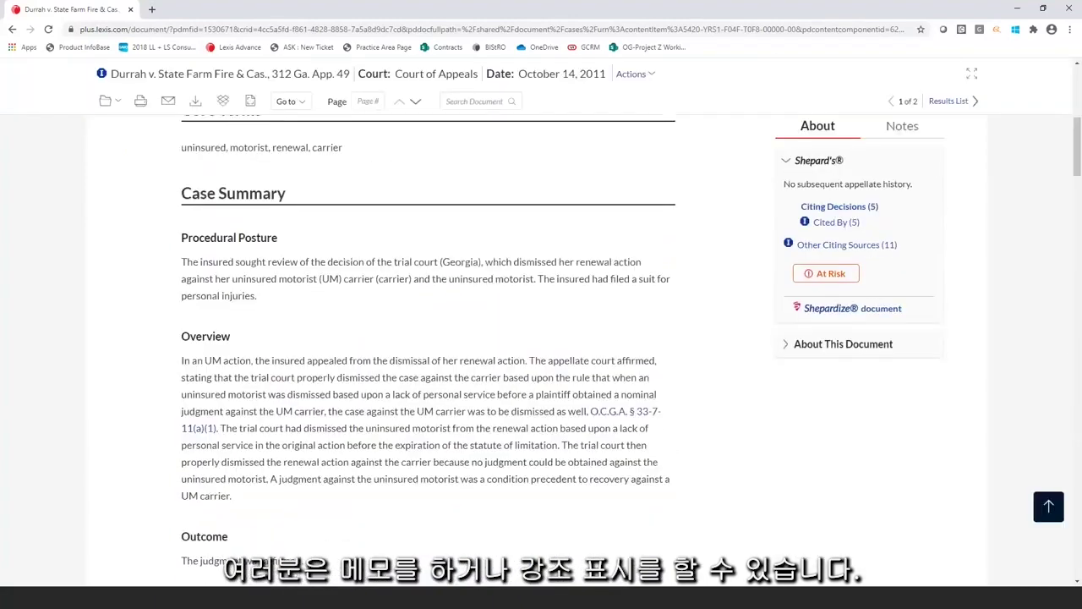
pyautogui.moveTo(384, 380); pyautogui.dragTo(530, 379)
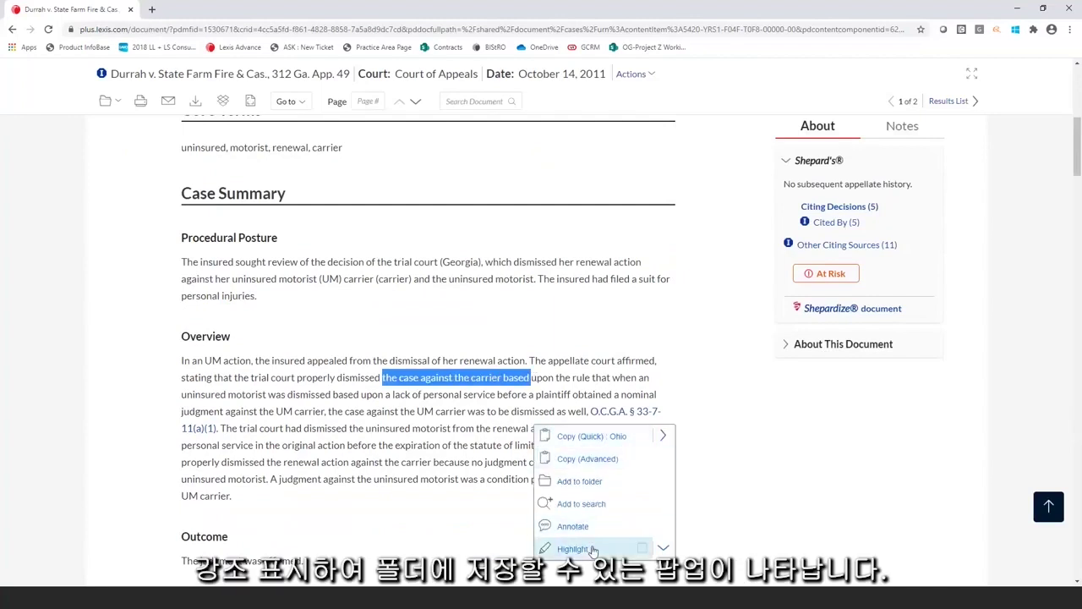
pyautogui.click(516, 345)
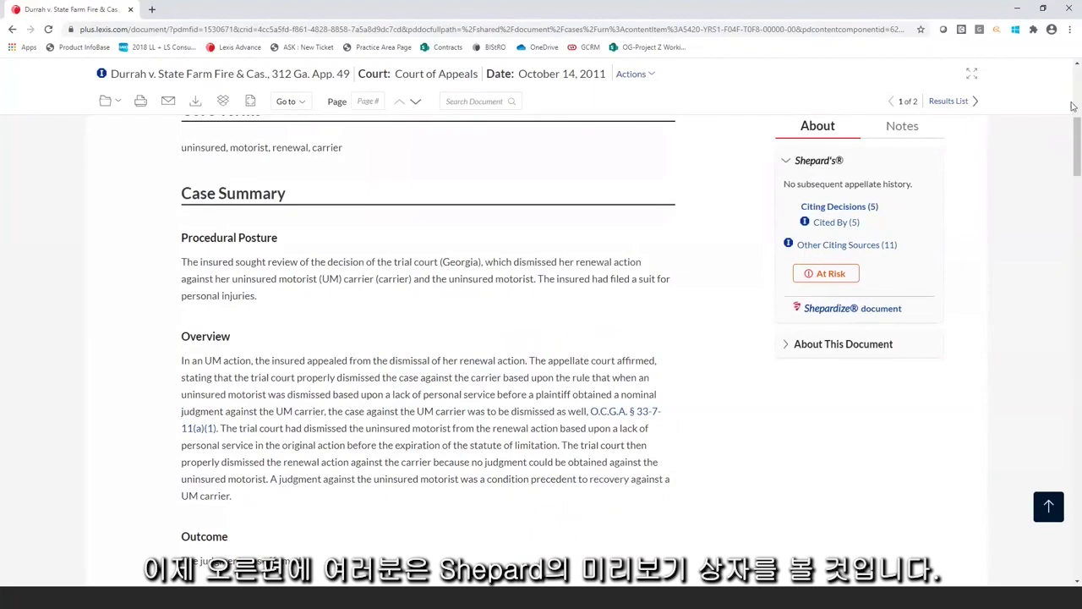
# - Shepardize the case, examine the citing decisions and filter options in the report, and return to the case document
pyautogui.hotkey('ctrl', 'a')
pyautogui.scroll(10, 1078, 127)
pyautogui.click(744, 268)
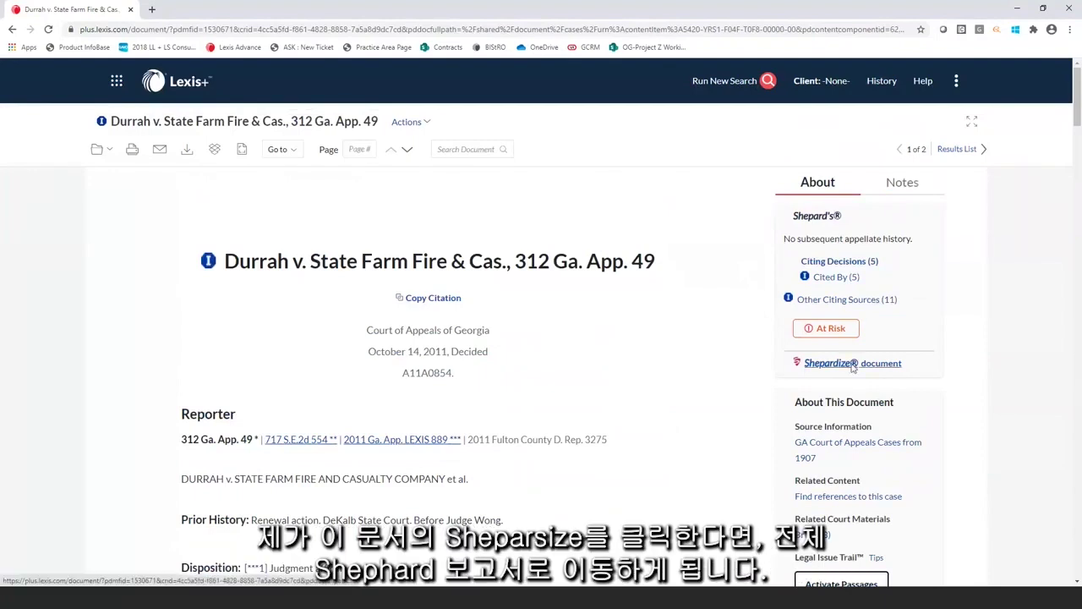
pyautogui.click(853, 363)
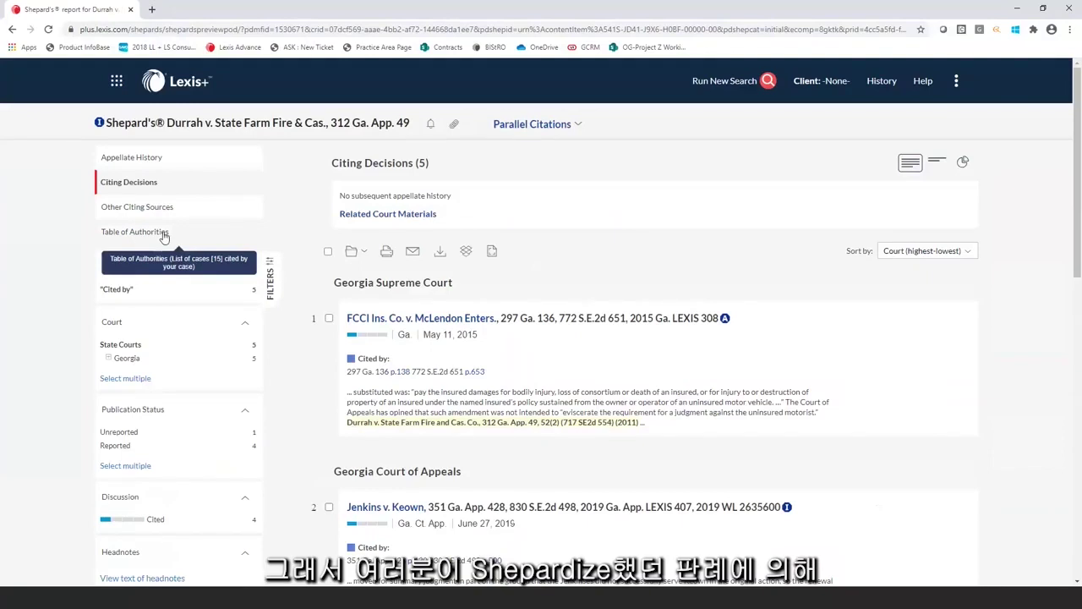
pyautogui.scroll(-4, 518, 364)
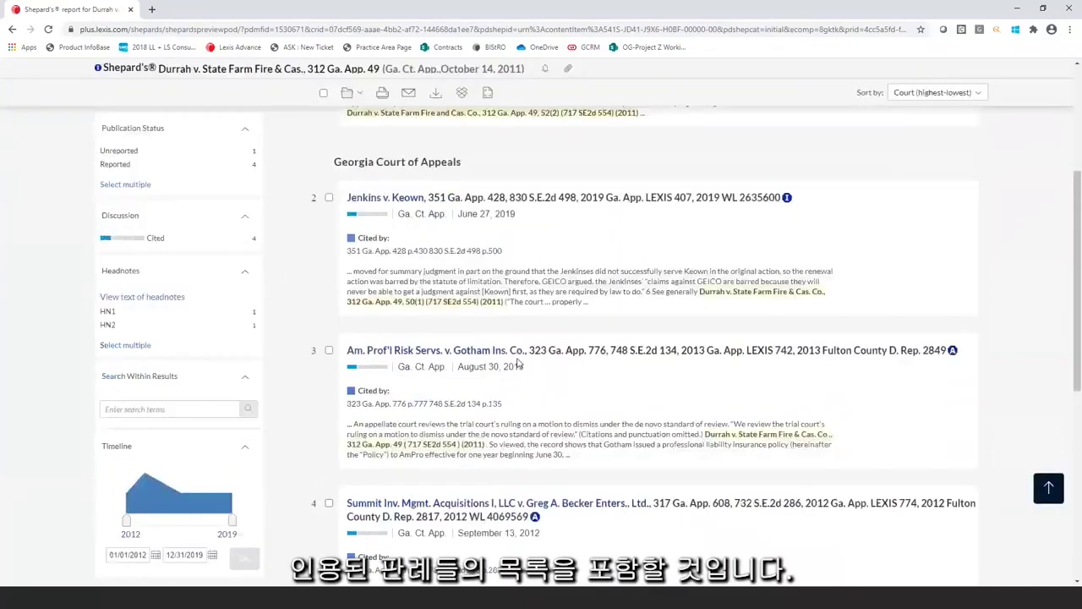
pyautogui.scroll(-5, 518, 364)
pyautogui.scroll(6, 522, 348)
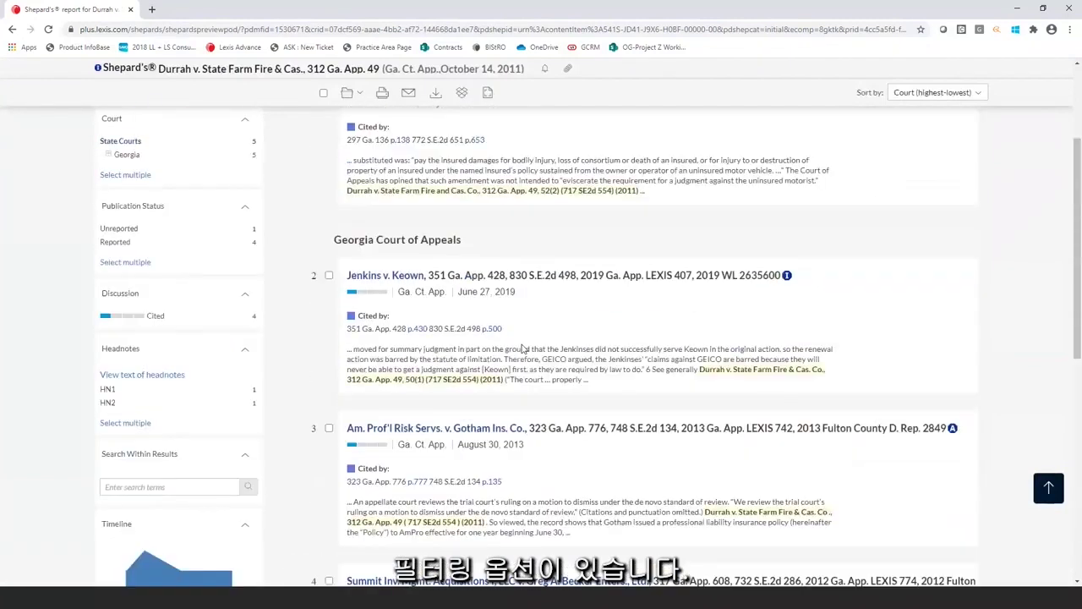
pyautogui.scroll(3, 175, 346)
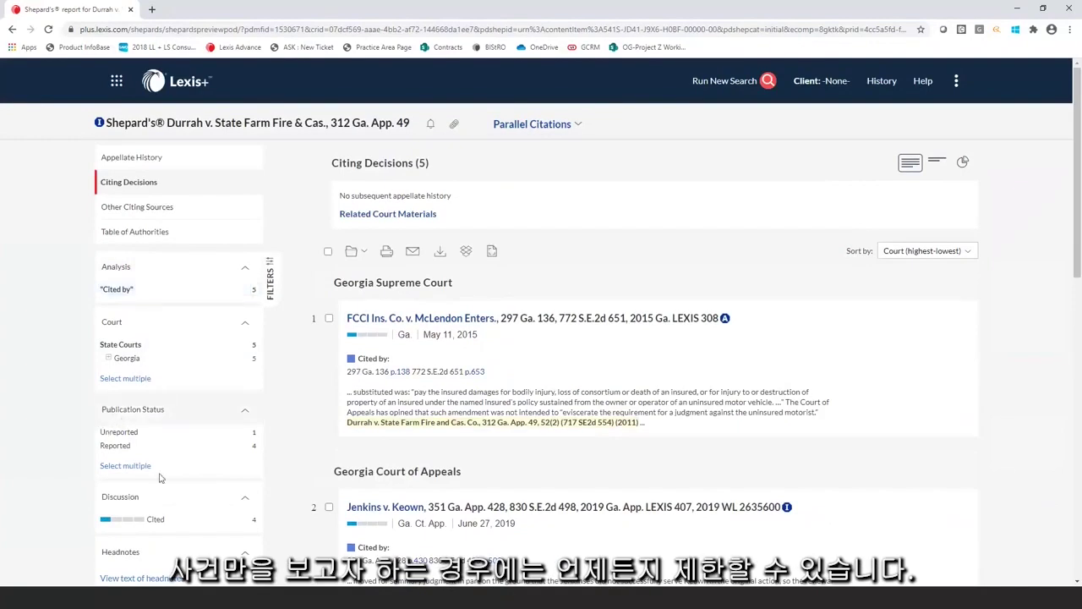
pyautogui.click(11, 30)
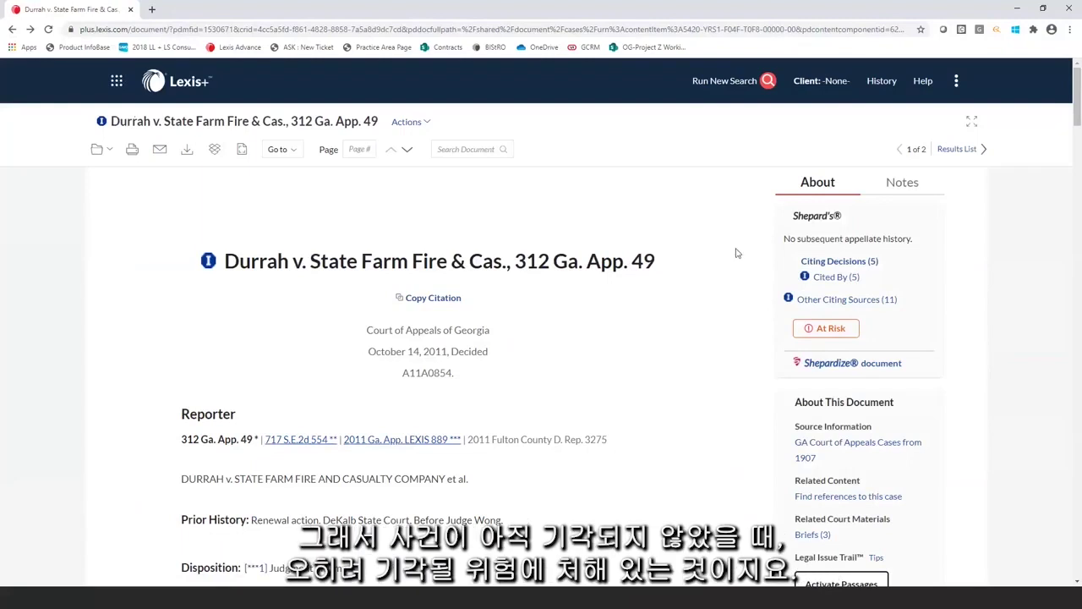
# - Review both At Risk passages of the Durrah case, close the At Risk details and return to the beginning of the document
pyautogui.click(839, 330)
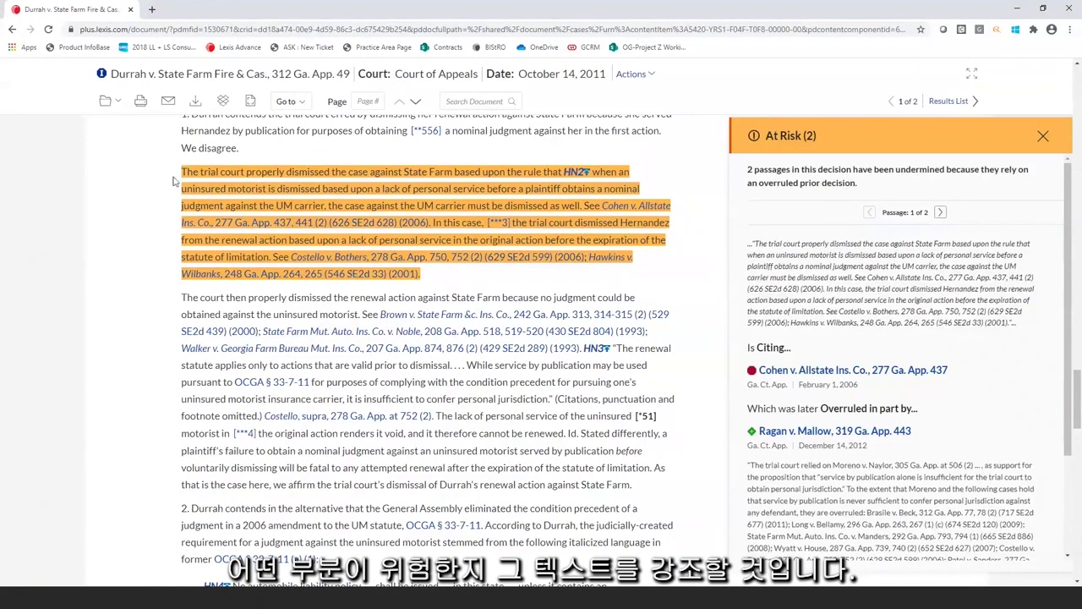
pyautogui.click(941, 214)
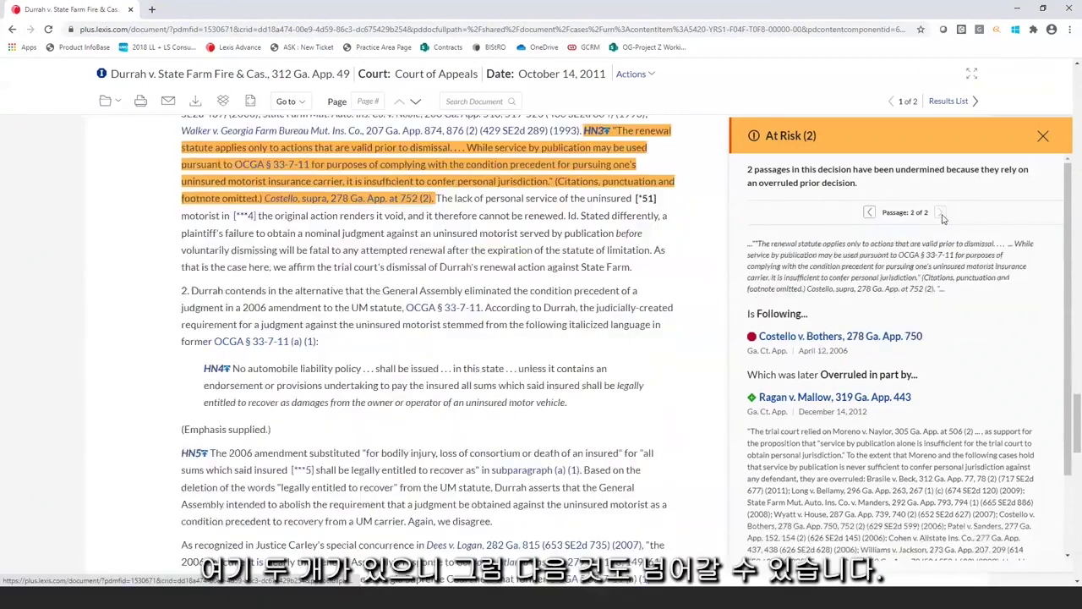
pyautogui.click(870, 213)
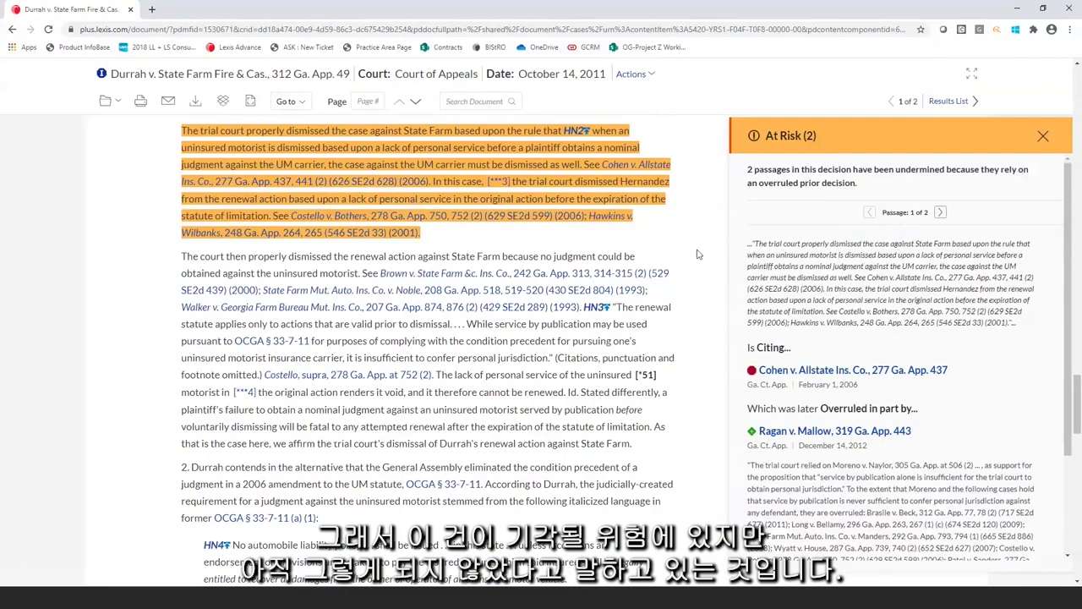
pyautogui.click(1043, 138)
pyautogui.scroll(3, 724, 397)
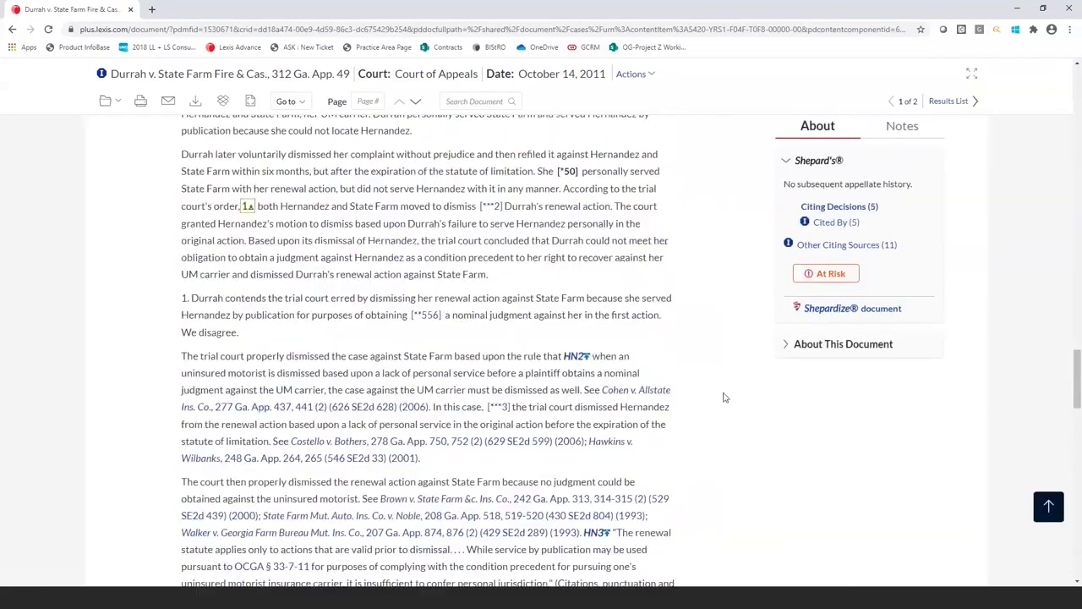
pyautogui.scroll(15, 724, 397)
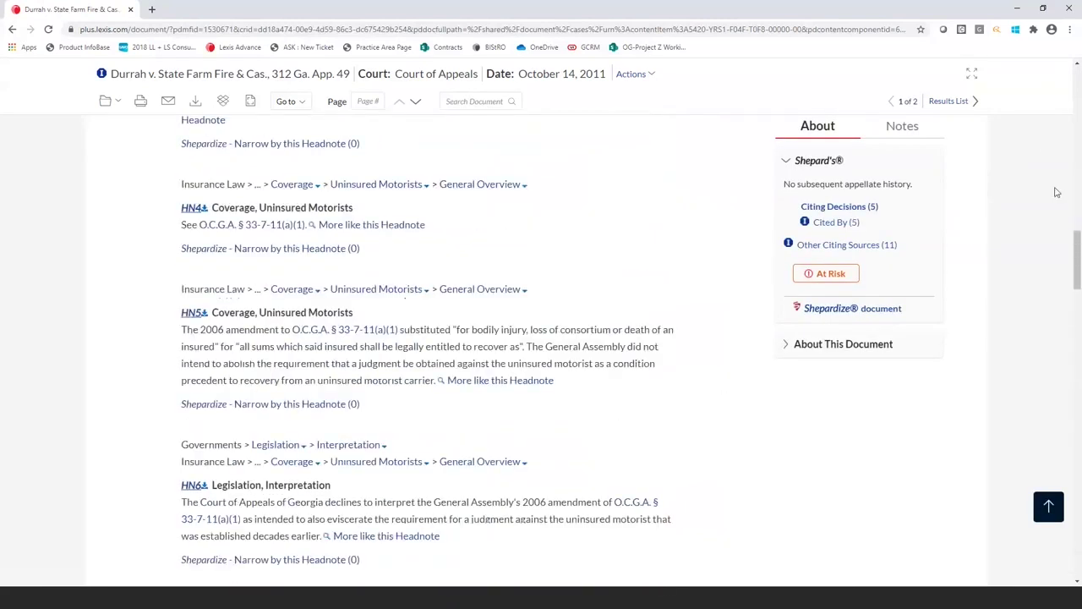
pyautogui.moveTo(1077, 253); pyautogui.dragTo(1013, 90)
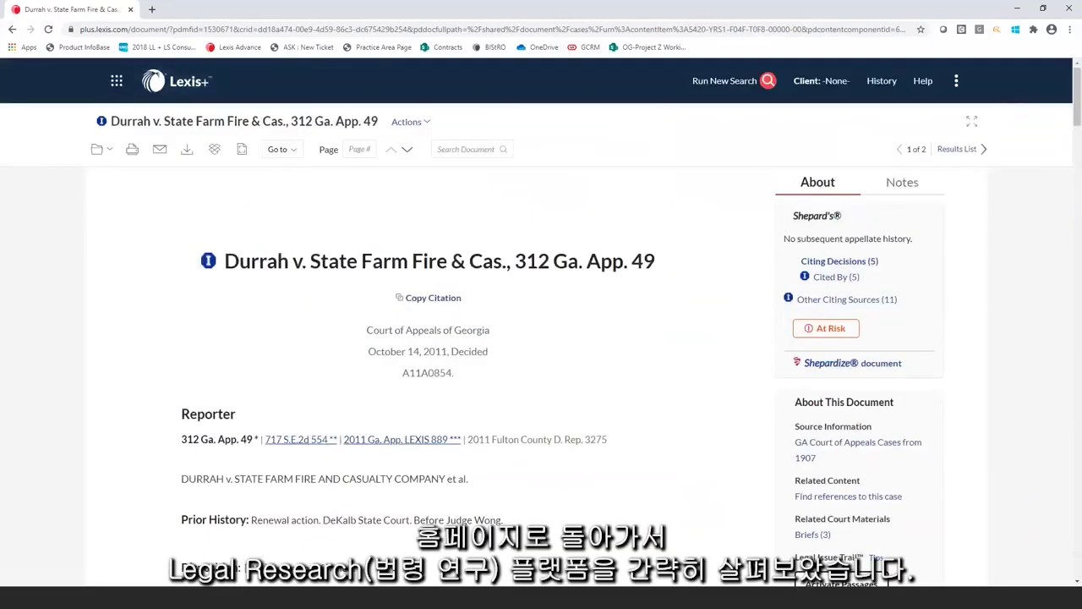
# - Go from the home page to Practical Guidance, look over its Tools & Resources and return to the Practice Area list
pyautogui.click(178, 81)
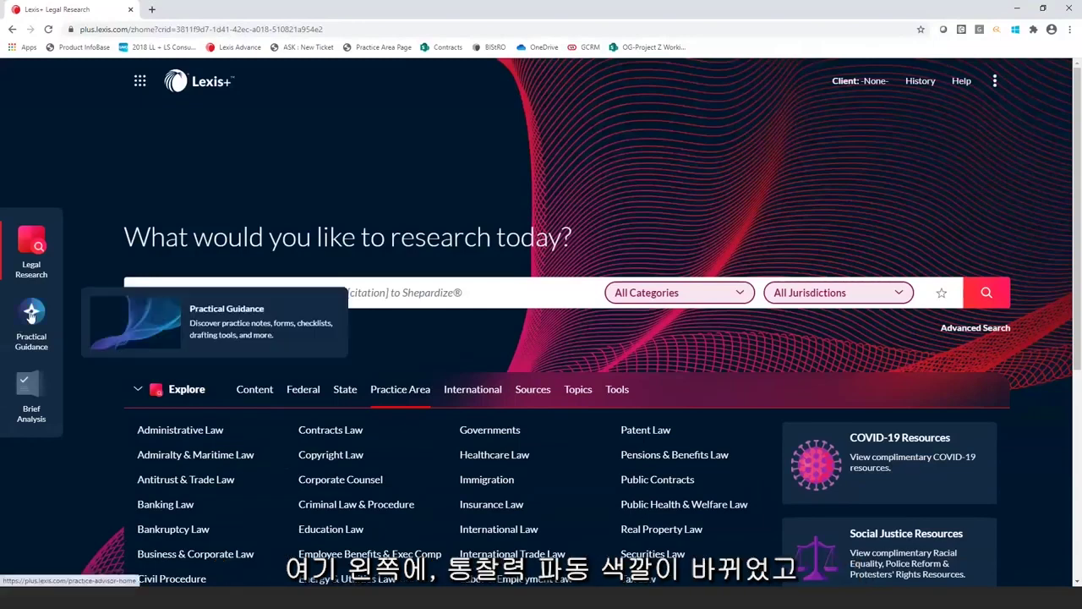
pyautogui.click(30, 315)
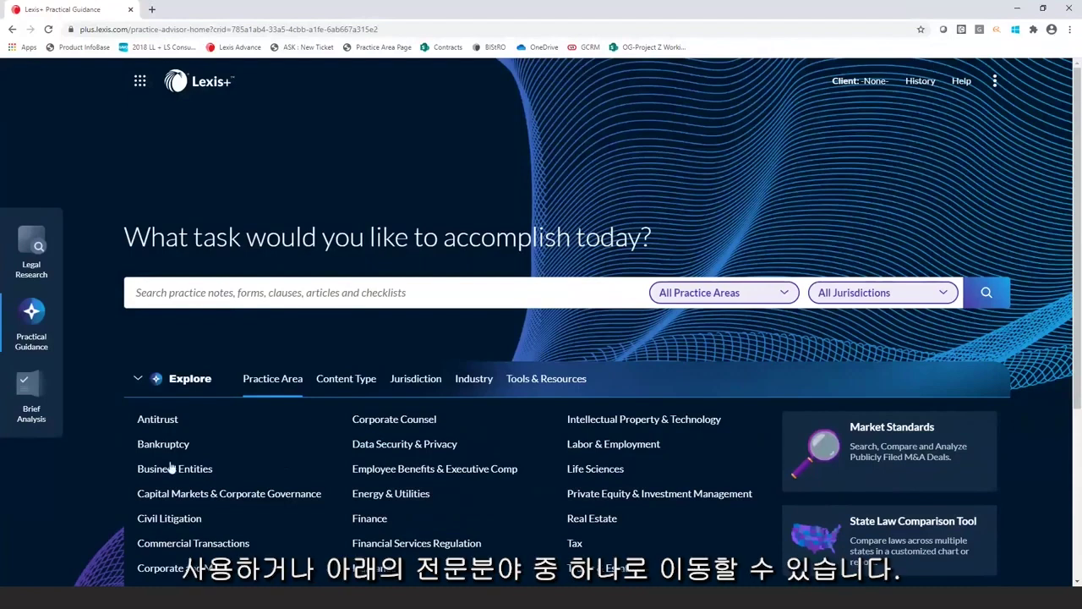
pyautogui.scroll(-1, 172, 467)
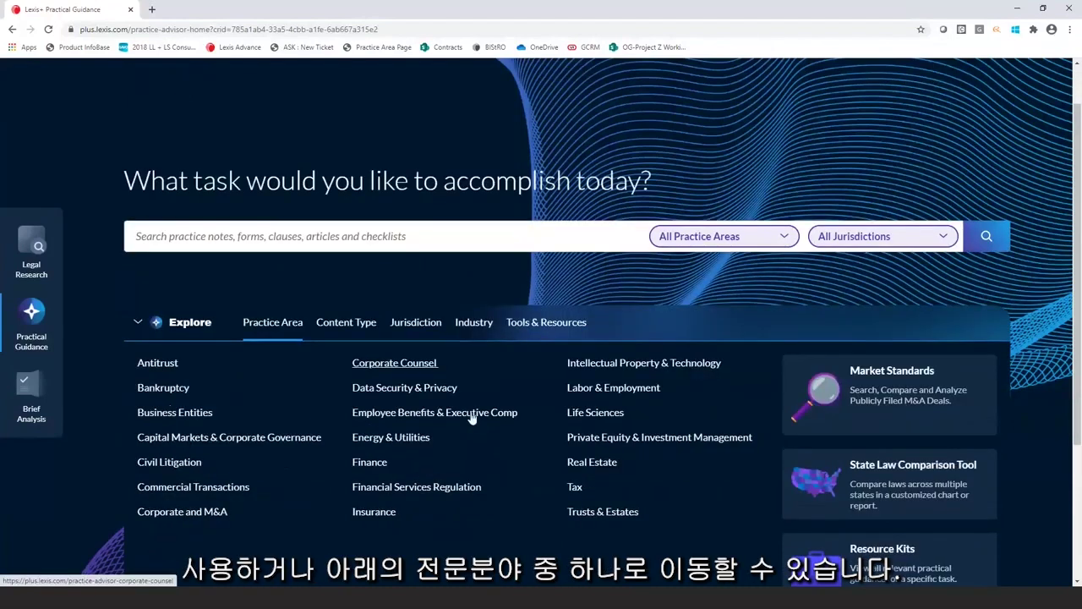
pyautogui.click(577, 332)
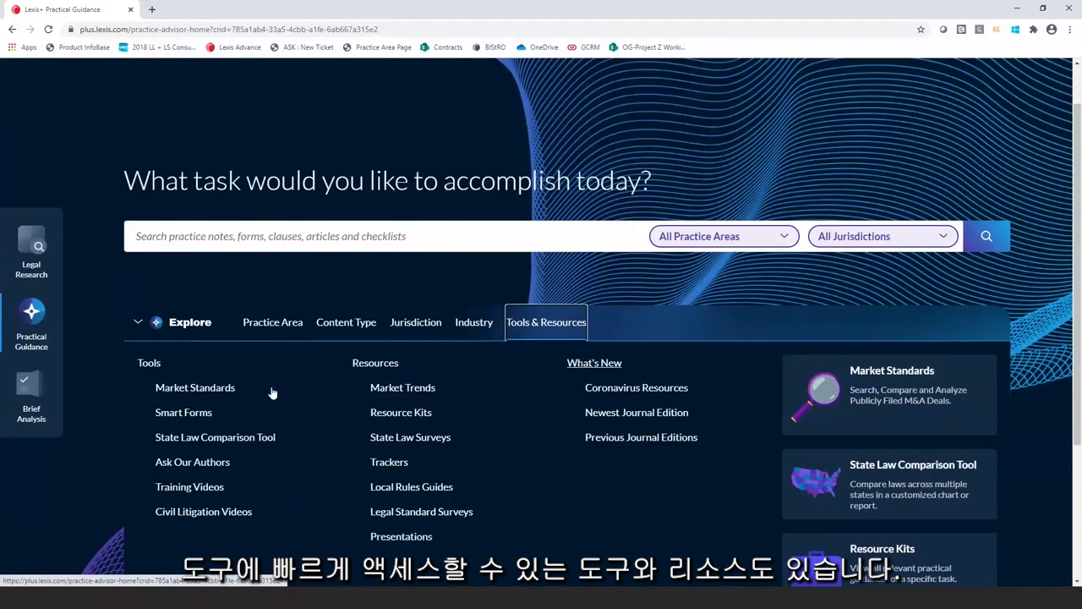
pyautogui.click(259, 326)
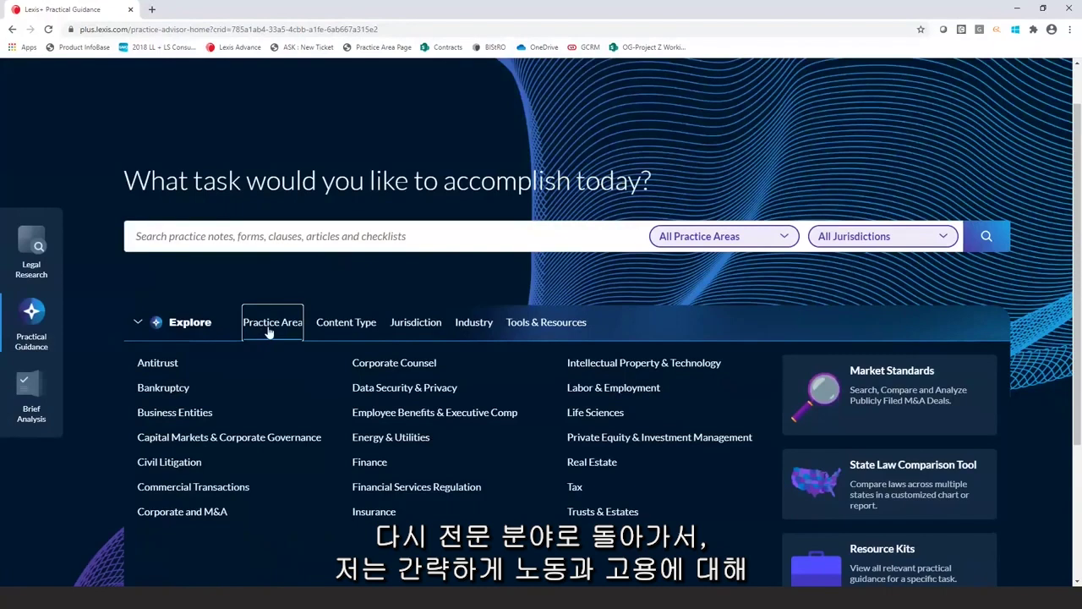
# - Open the Labor & Employment practice area and expand the Discrimination, Harassment, and Retaliation and the Screening and Hiring tasks
pyautogui.click(633, 401)
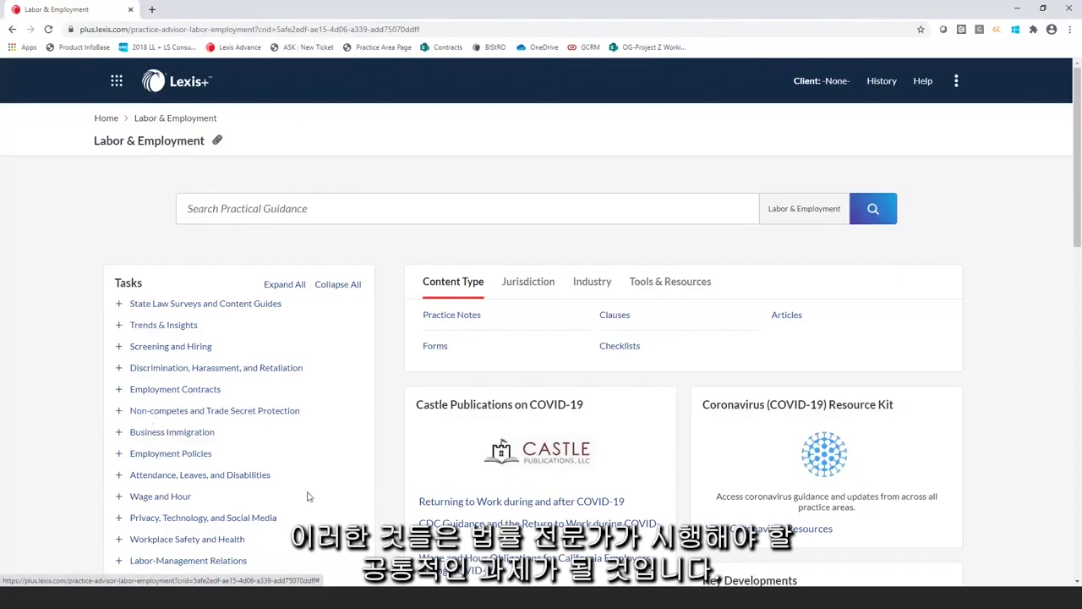
pyautogui.scroll(-1, 194, 355)
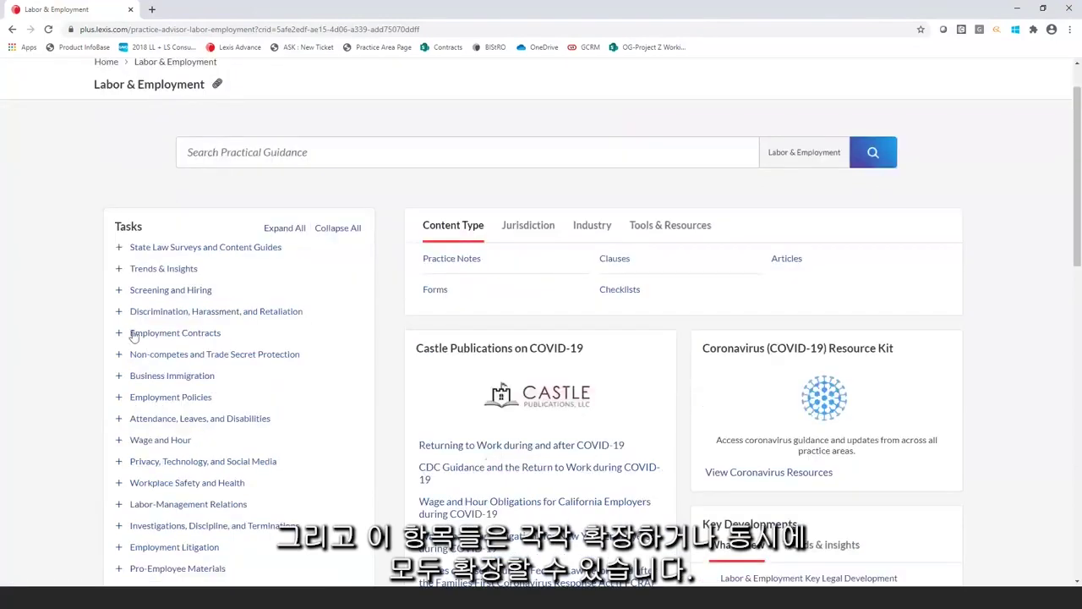
pyautogui.click(118, 312)
pyautogui.click(119, 292)
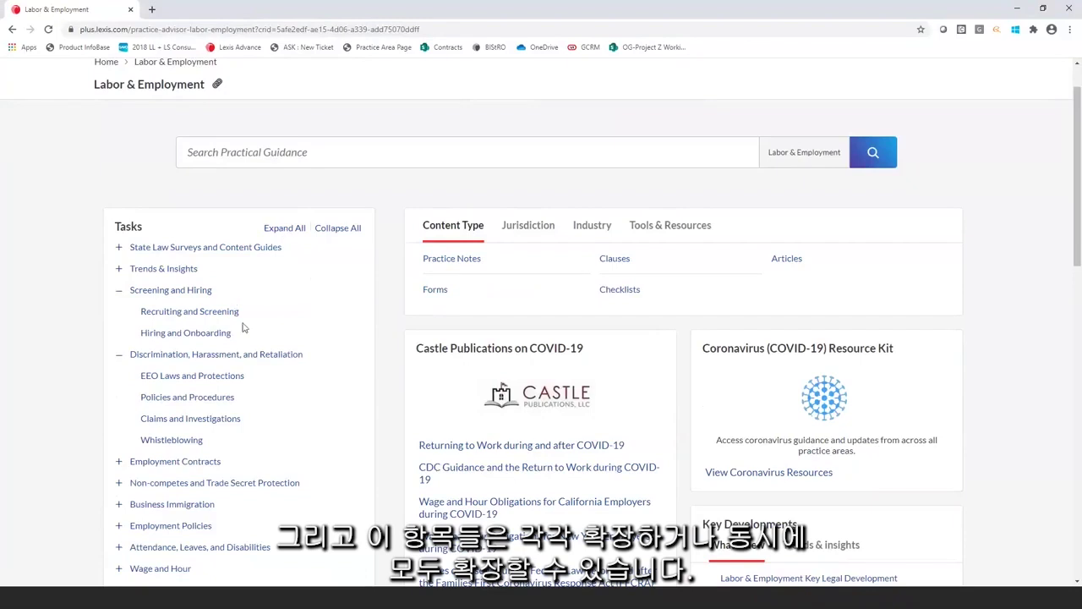
# - Expand the Wage and Hour task and open its Independent Contractors topic
pyautogui.scroll(-3, 232, 304)
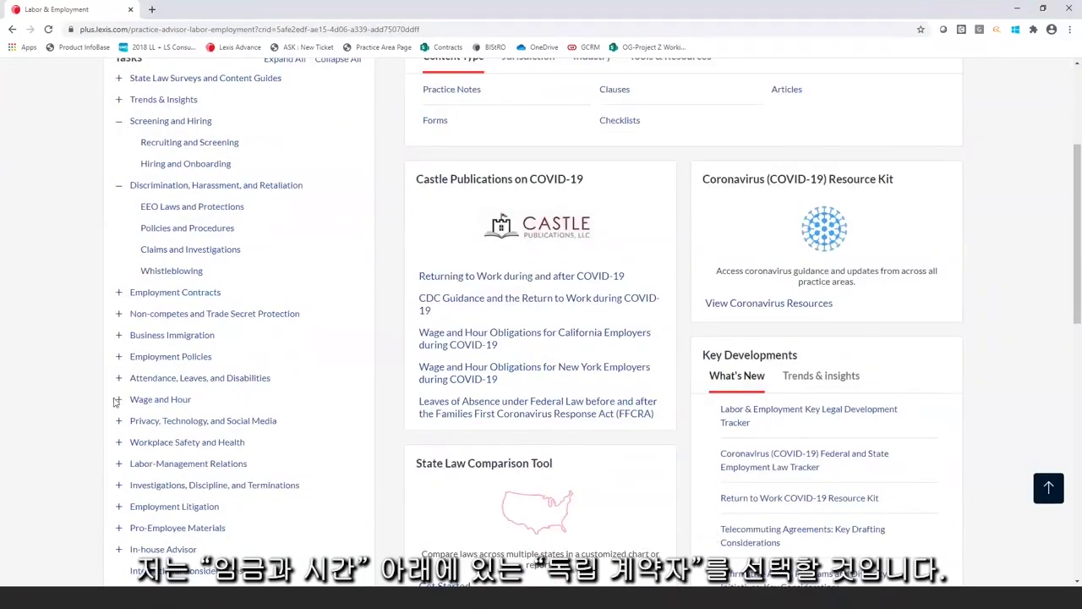
pyautogui.click(121, 402)
pyautogui.scroll(-1, 120, 403)
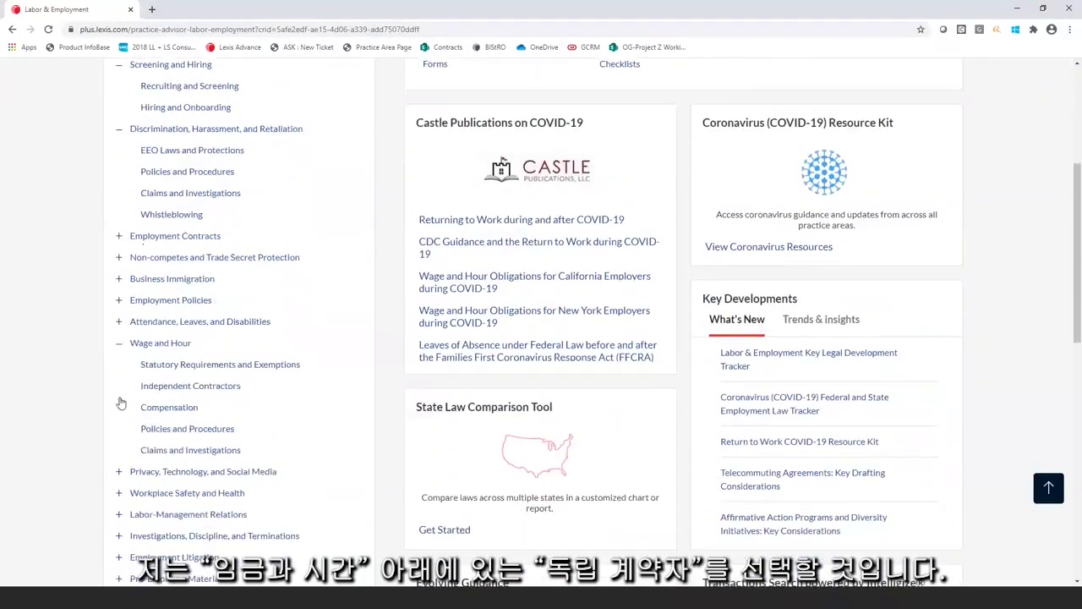
pyautogui.scroll(-1, 222, 343)
pyautogui.click(221, 333)
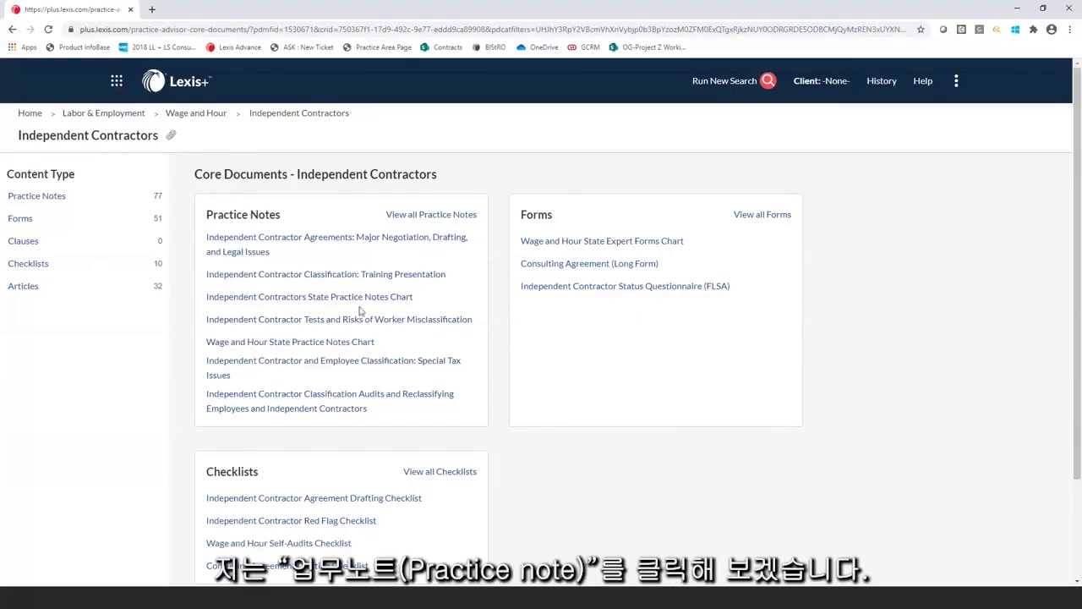
# - View all practice notes, open "Independent Contractor Agreements: Major Negotiation, Drafting, and Legal Issues" and skim its date, author and contents
pyautogui.click(401, 216)
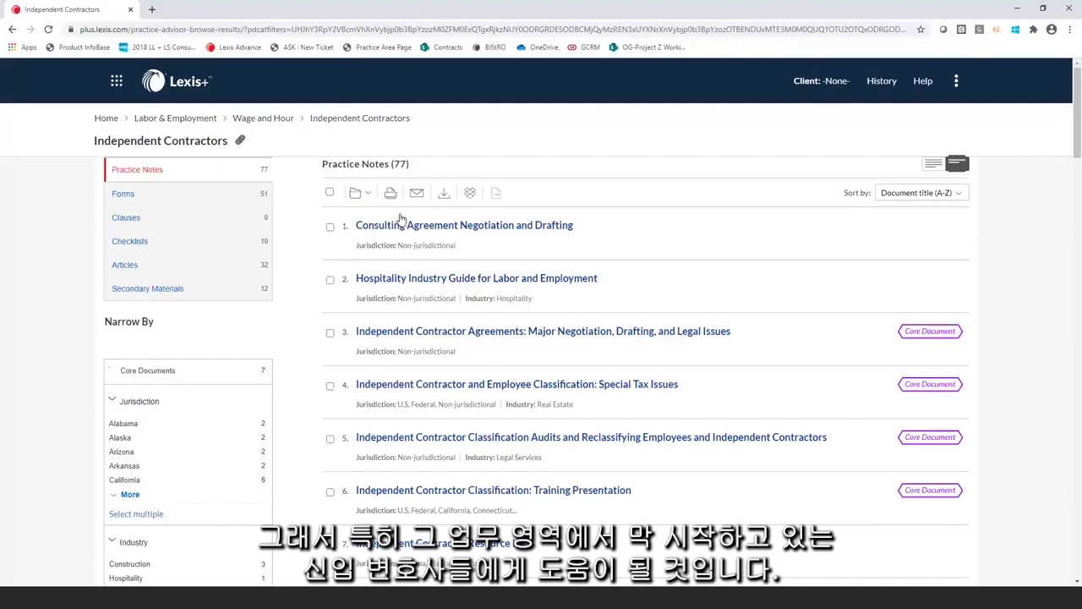
pyautogui.click(479, 333)
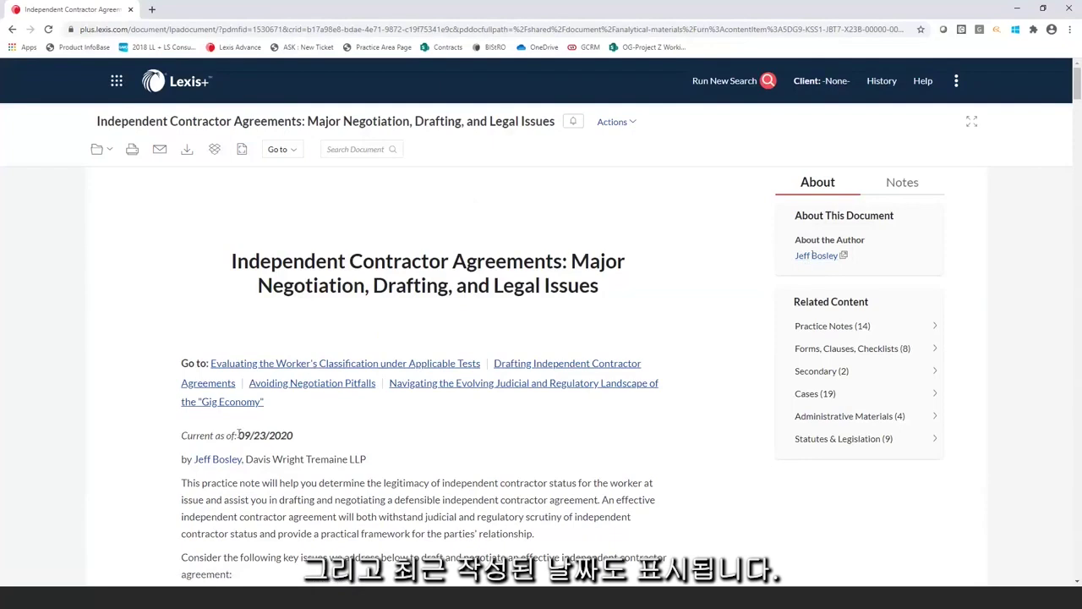
pyautogui.scroll(-2, 460, 446)
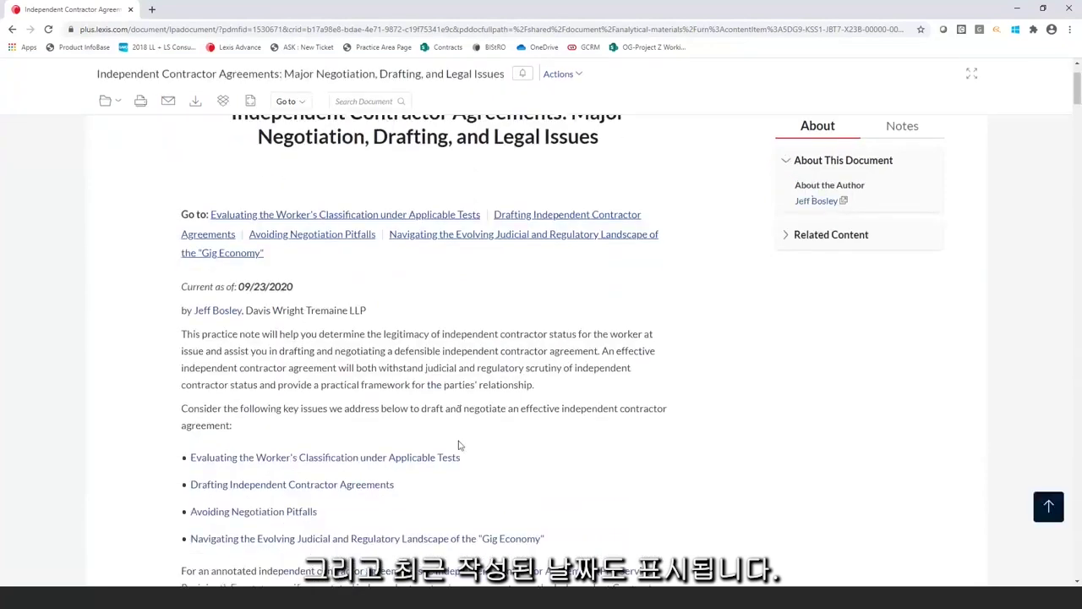
pyautogui.scroll(-1, 693, 380)
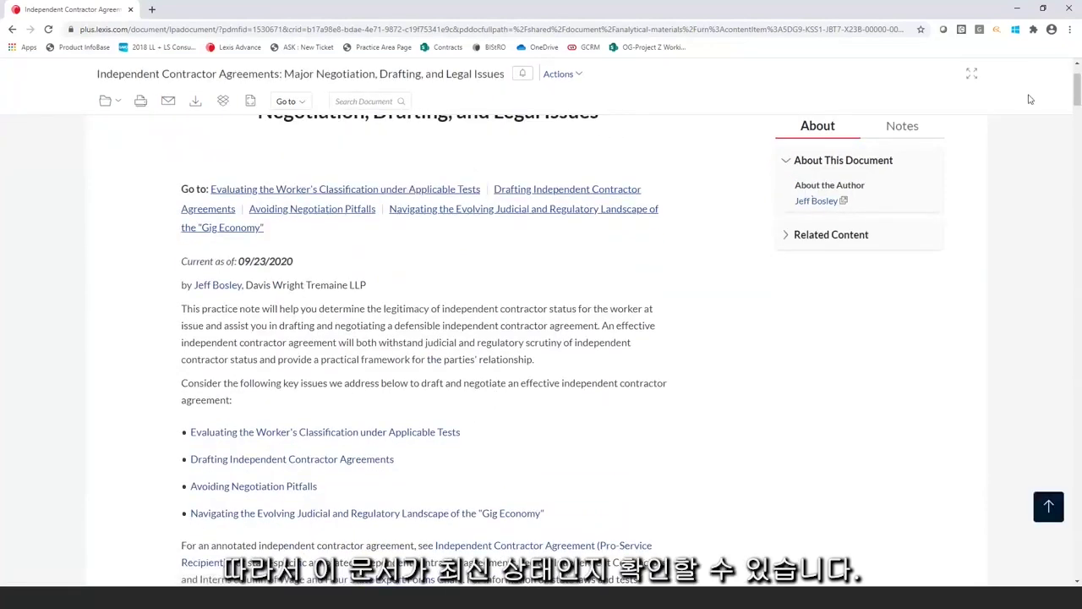
pyautogui.moveTo(1077, 89); pyautogui.dragTo(1067, 267)
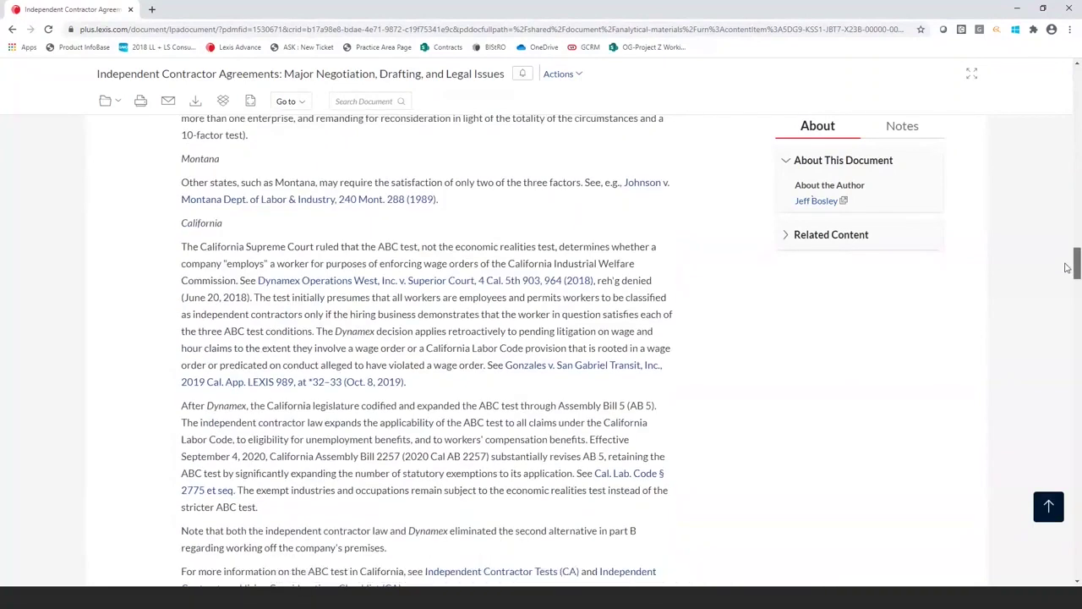
pyautogui.moveTo(1067, 267); pyautogui.dragTo(1065, 118)
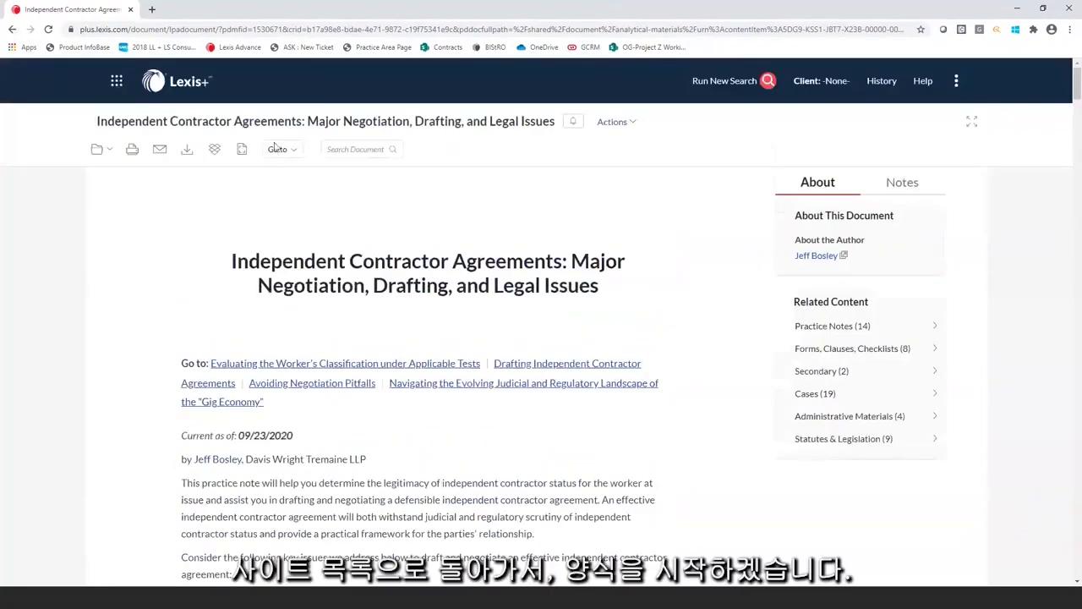
# - Return to the Independent Contractors list, show its Forms and open Consulting Agreement (Long Form)
pyautogui.click(12, 29)
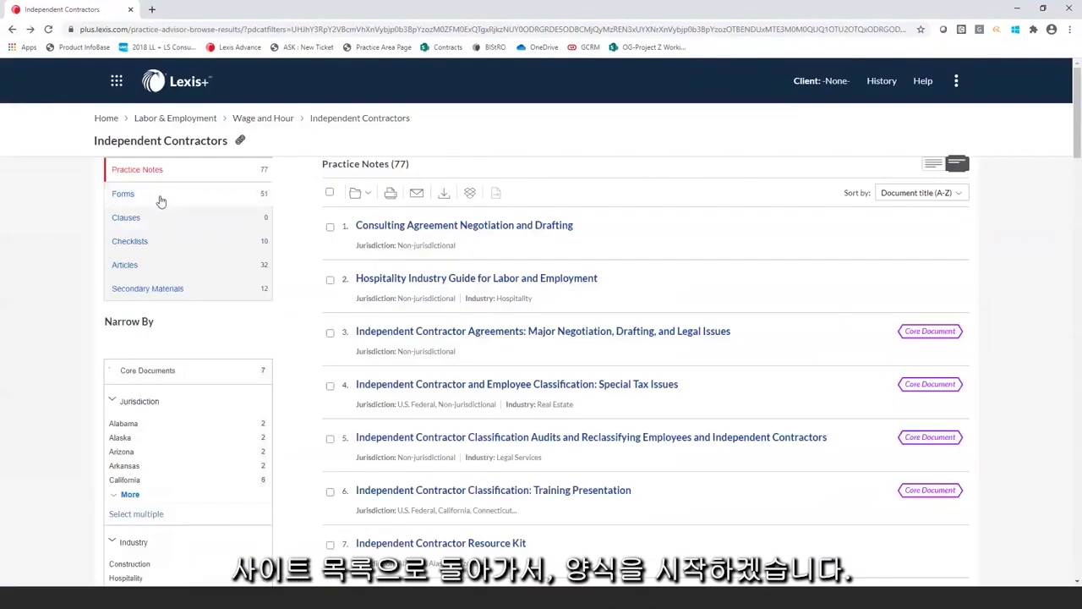
pyautogui.click(161, 201)
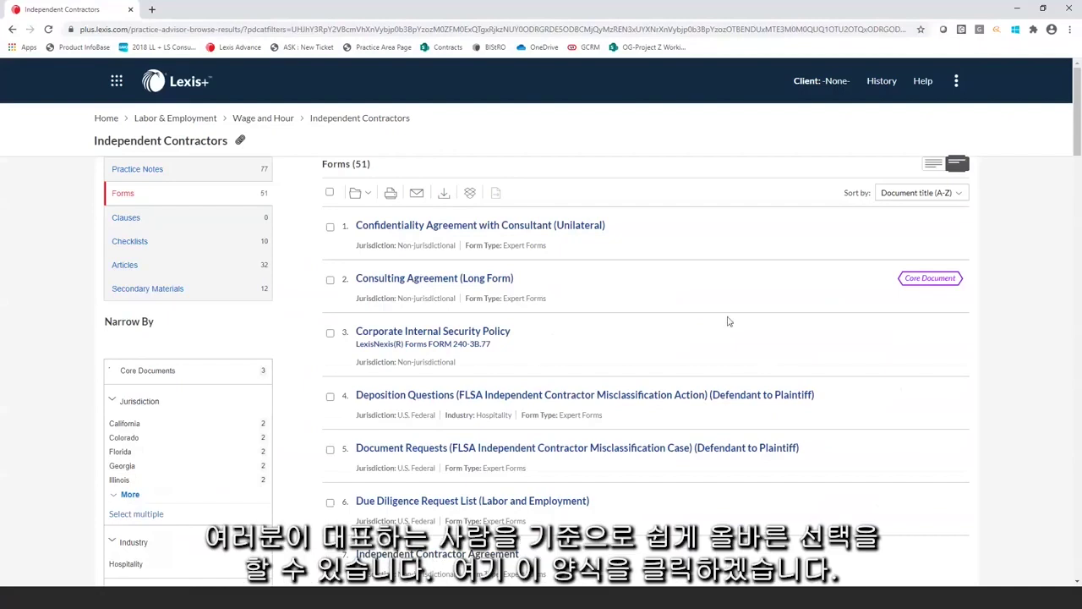
pyautogui.click(434, 285)
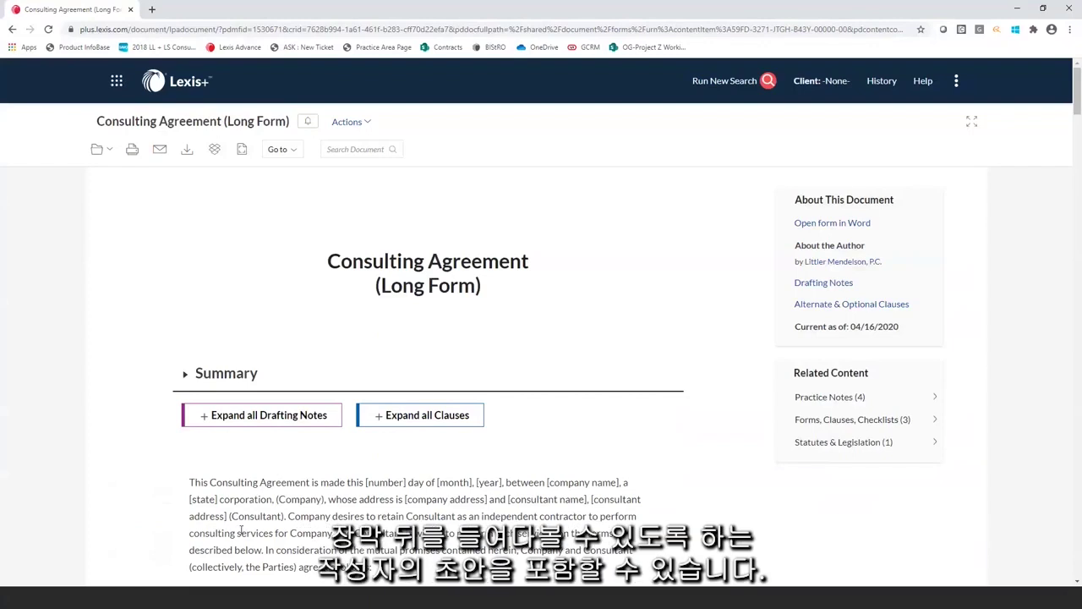
# - Expand all drafting notes and all clauses in the Consulting Agreement form and review them alongside the agreement text
pyautogui.click(263, 418)
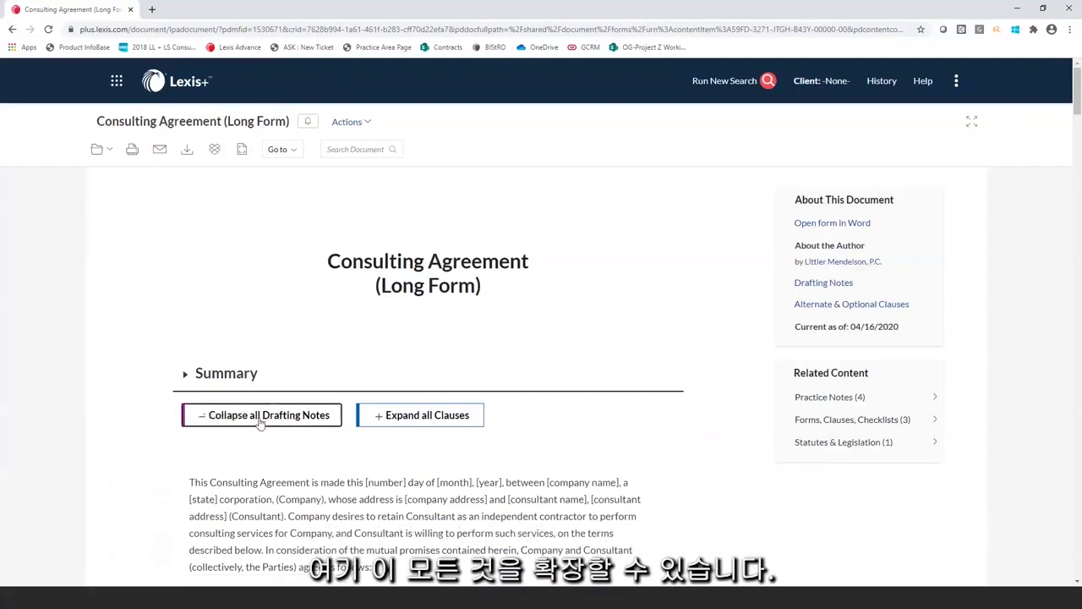
pyautogui.scroll(-3, 343, 457)
pyautogui.scroll(-3, 343, 453)
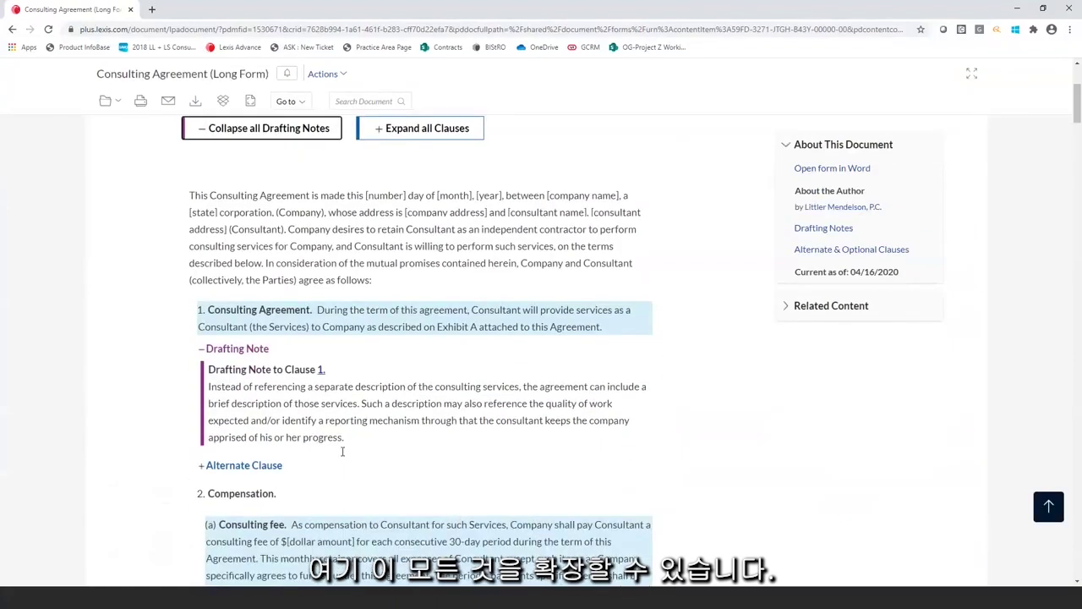
pyautogui.scroll(1, 342, 454)
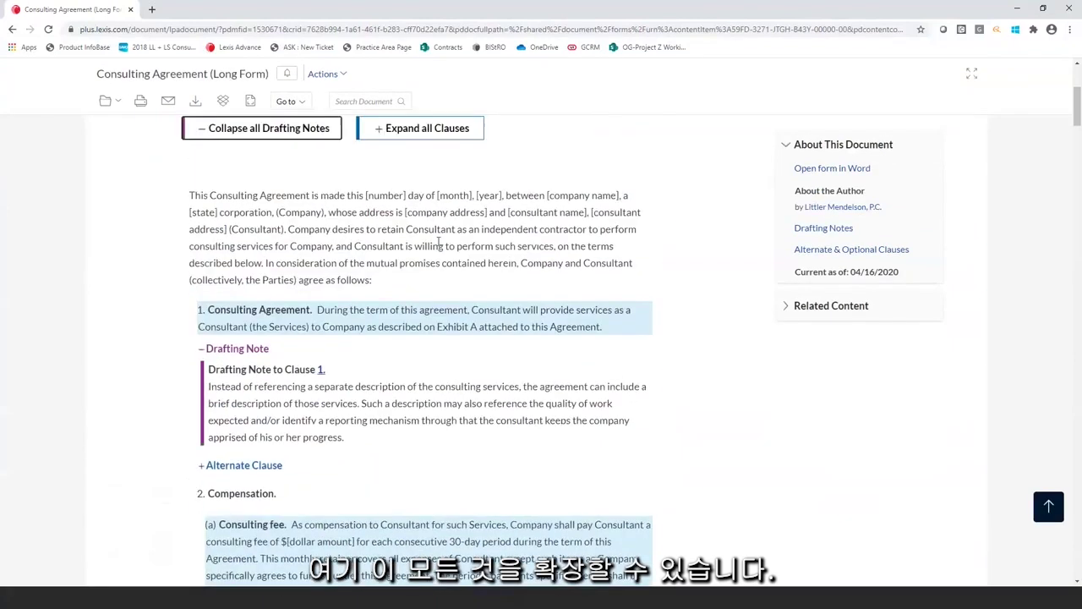
pyautogui.click(418, 133)
pyautogui.scroll(-1, 414, 301)
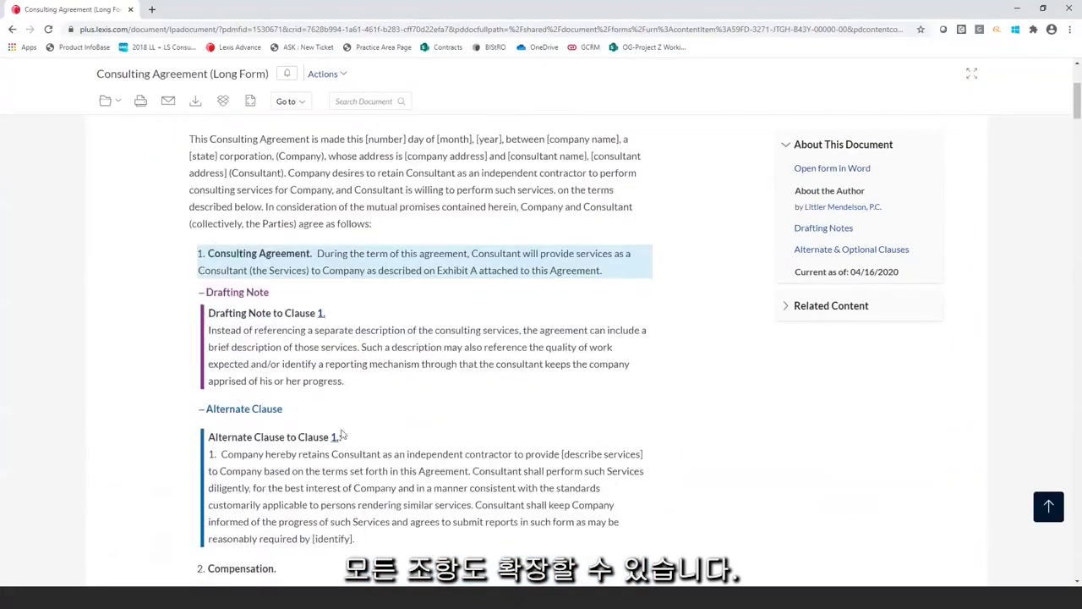
pyautogui.scroll(-6, 343, 434)
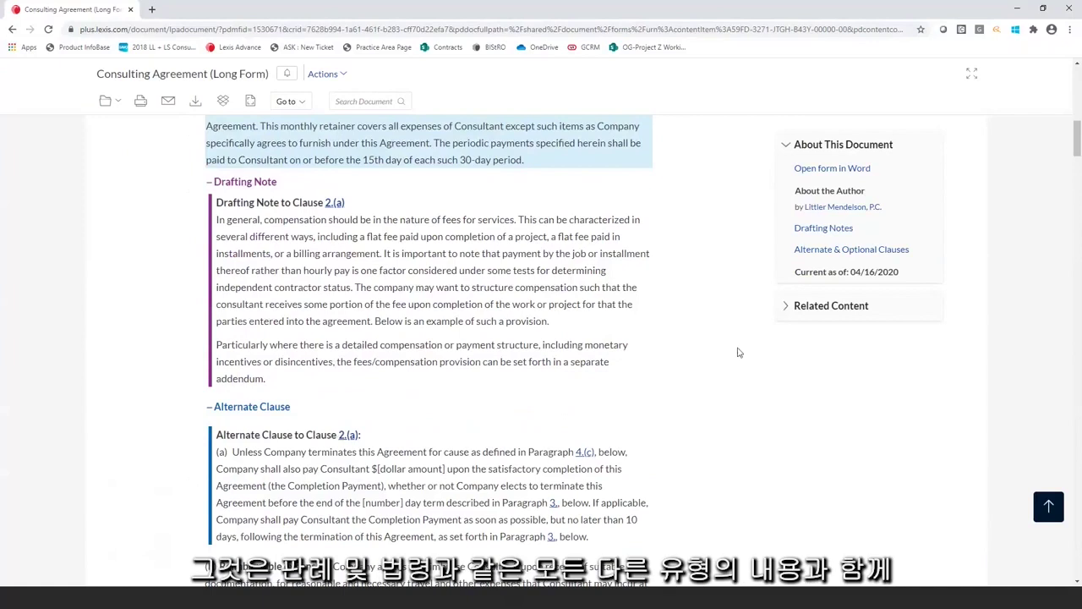
pyautogui.scroll(10, 508, 297)
pyautogui.scroll(1, 509, 296)
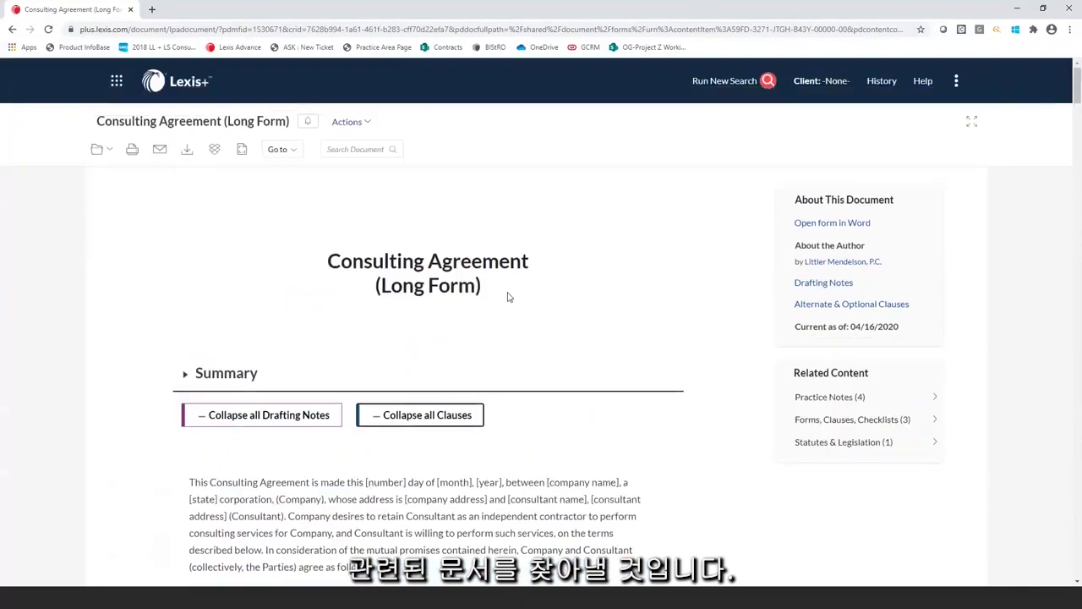
# - Return to the Labor & Employment page and look over its resources, including the State Law Comparison Tool and Transactions Search
pyautogui.click(13, 30)
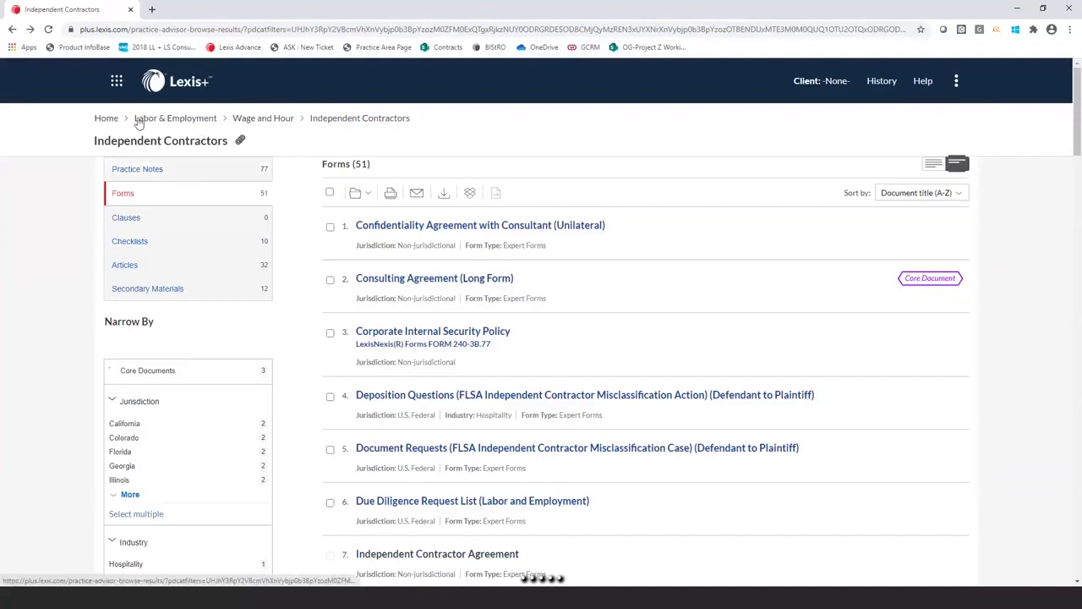
pyautogui.click(171, 119)
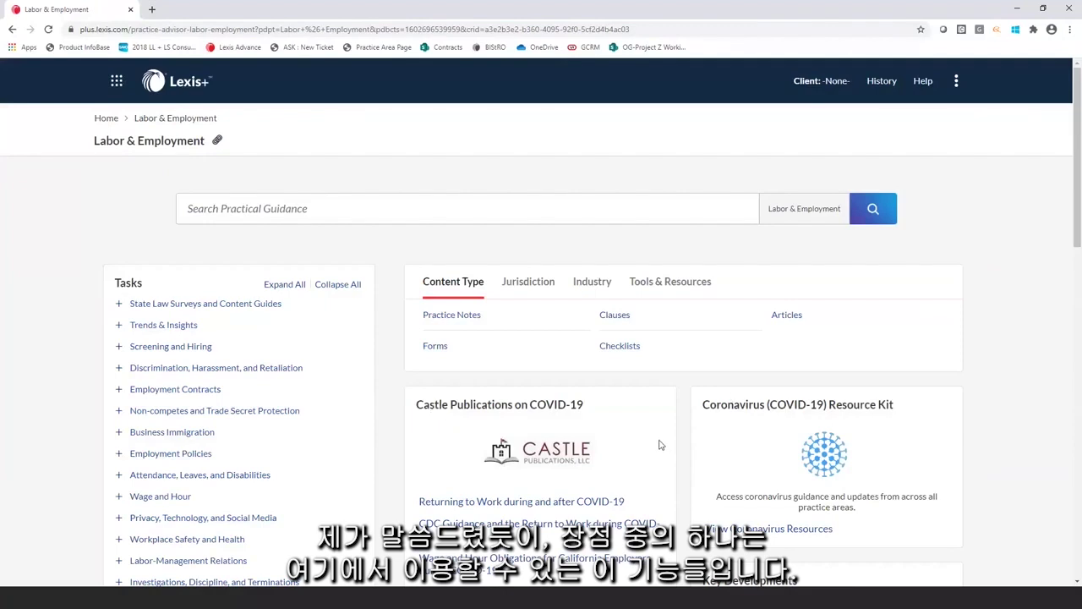
pyautogui.scroll(-1, 634, 431)
pyautogui.scroll(-4, 633, 429)
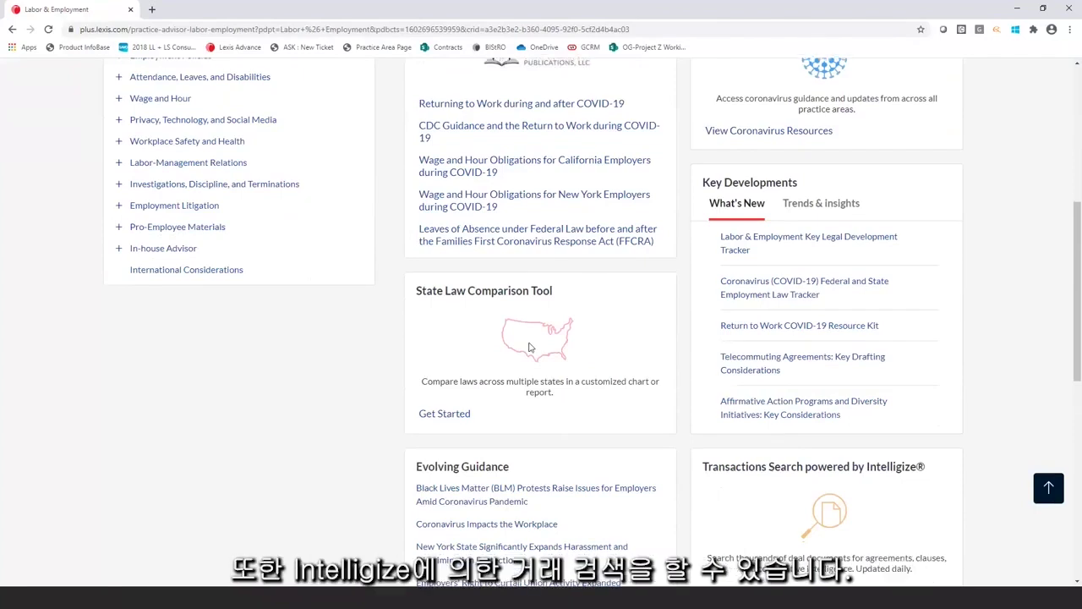
# - View the coronavirus resources from the Labor & Employment page and access the complete COVID-19 Resource Kit
pyautogui.scroll(-1, 531, 347)
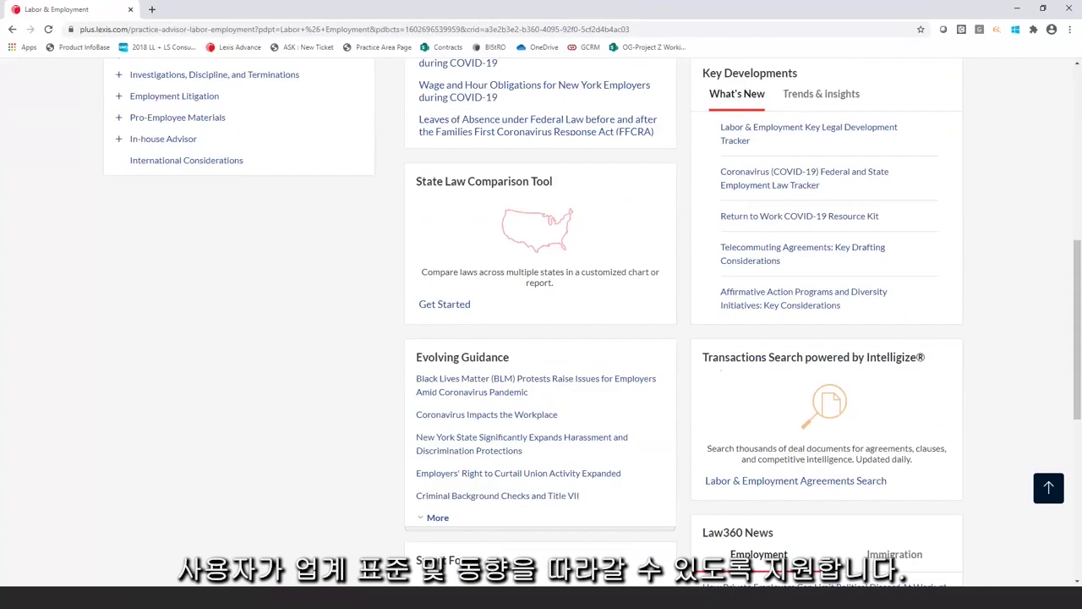
pyautogui.scroll(3, 601, 300)
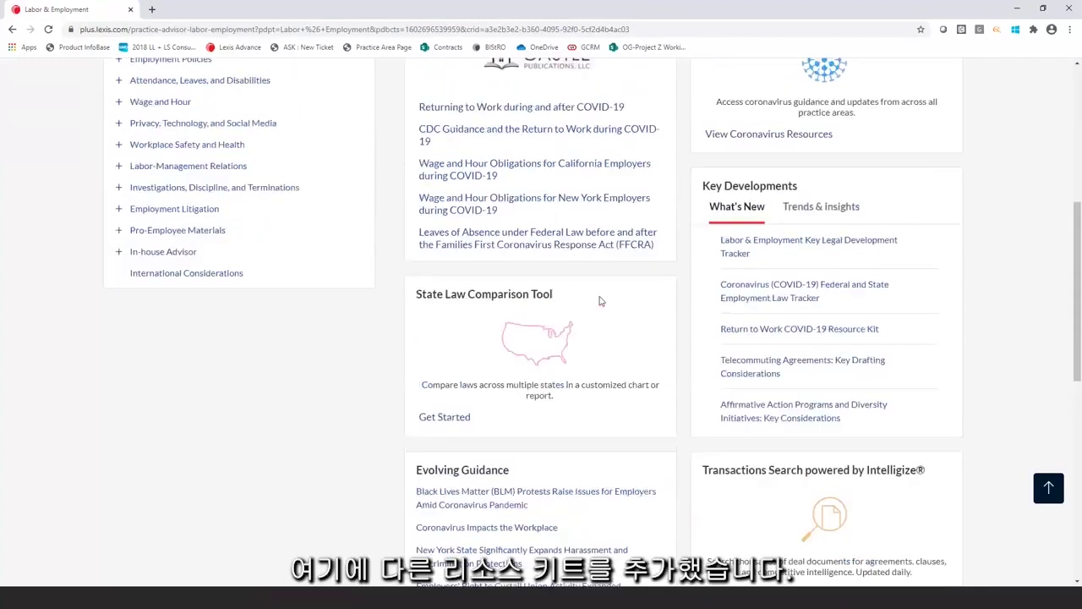
pyautogui.scroll(2, 600, 300)
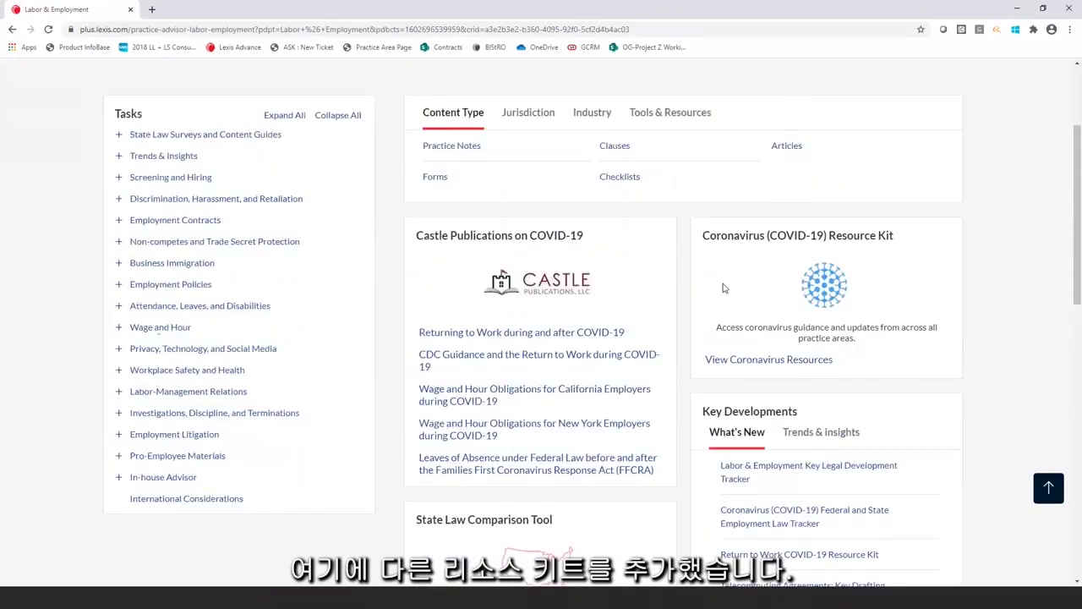
pyautogui.click(793, 361)
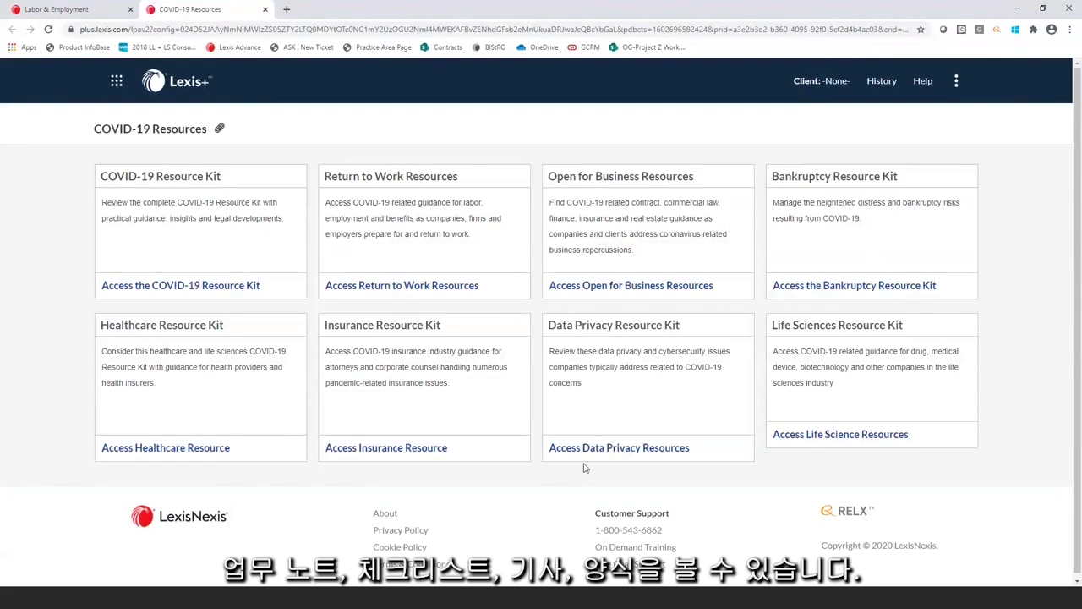
pyautogui.click(168, 290)
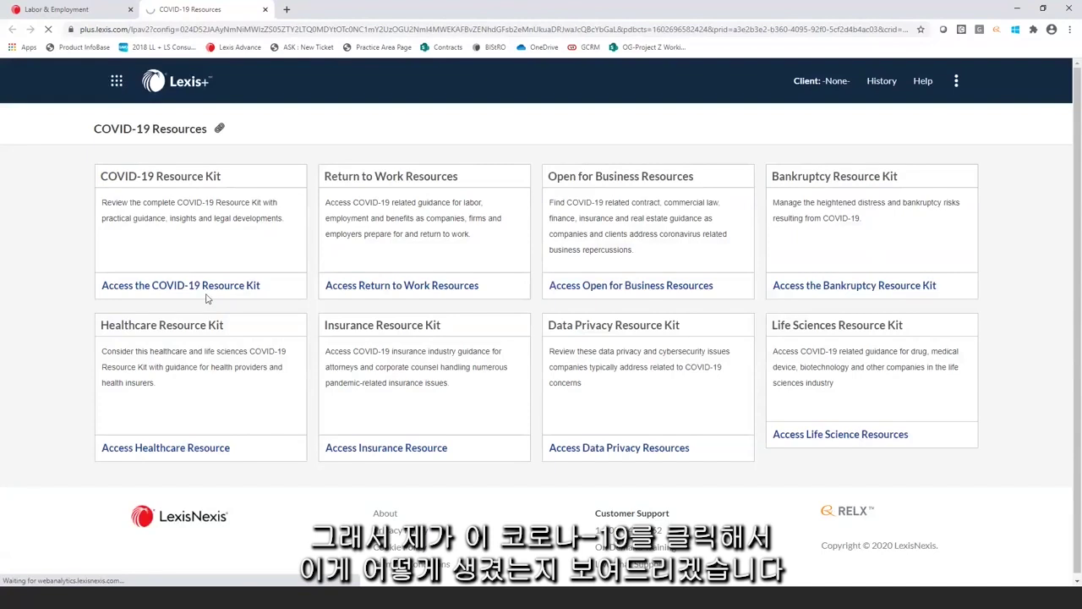
pyautogui.click(187, 285)
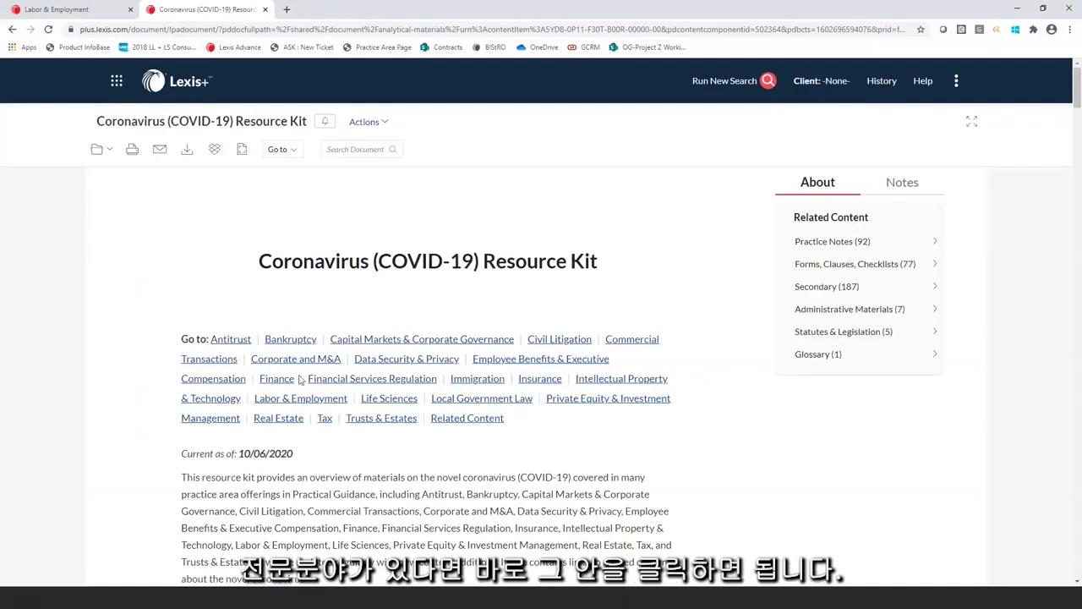
# - Jump to the kit's Antitrust section and review the documents, notes and content types listed there and under Bankruptcy
pyautogui.click(240, 345)
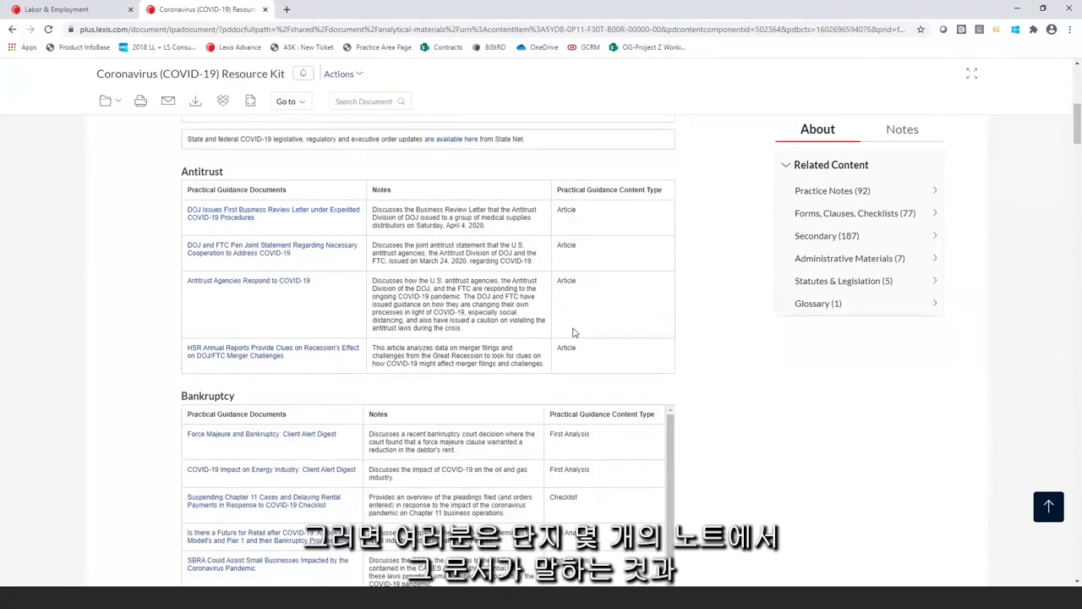
pyautogui.scroll(-1, 571, 333)
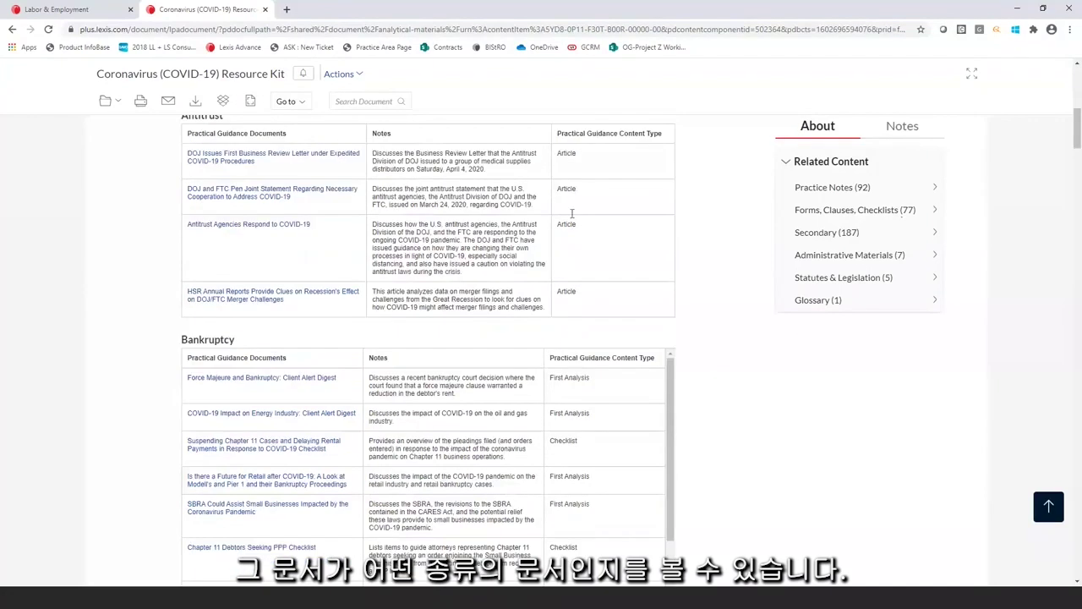
pyautogui.scroll(-2, 565, 256)
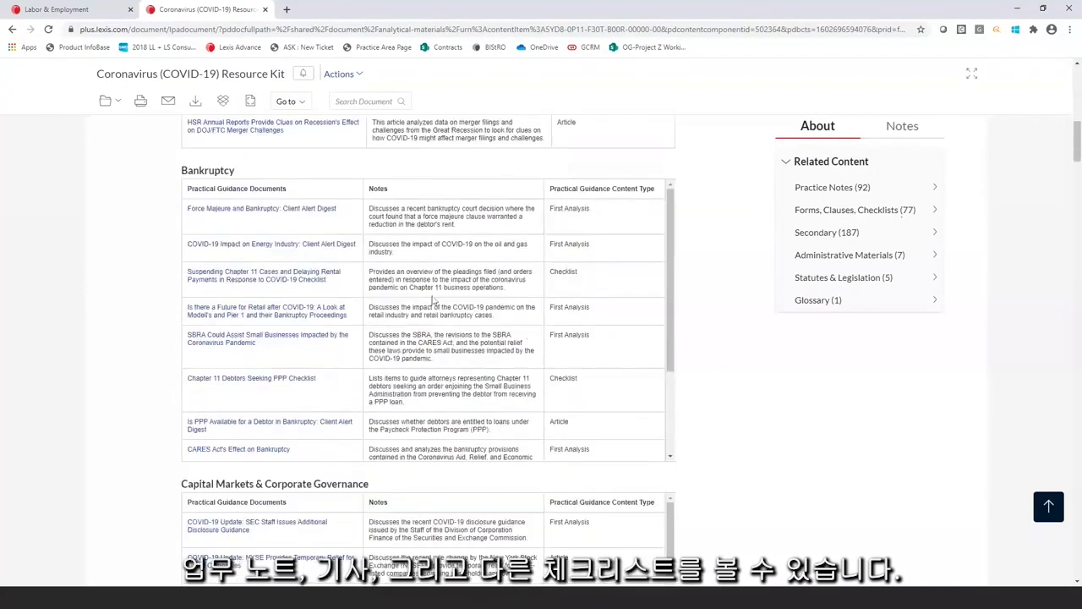
pyautogui.scroll(3, 435, 296)
pyautogui.scroll(7, 433, 292)
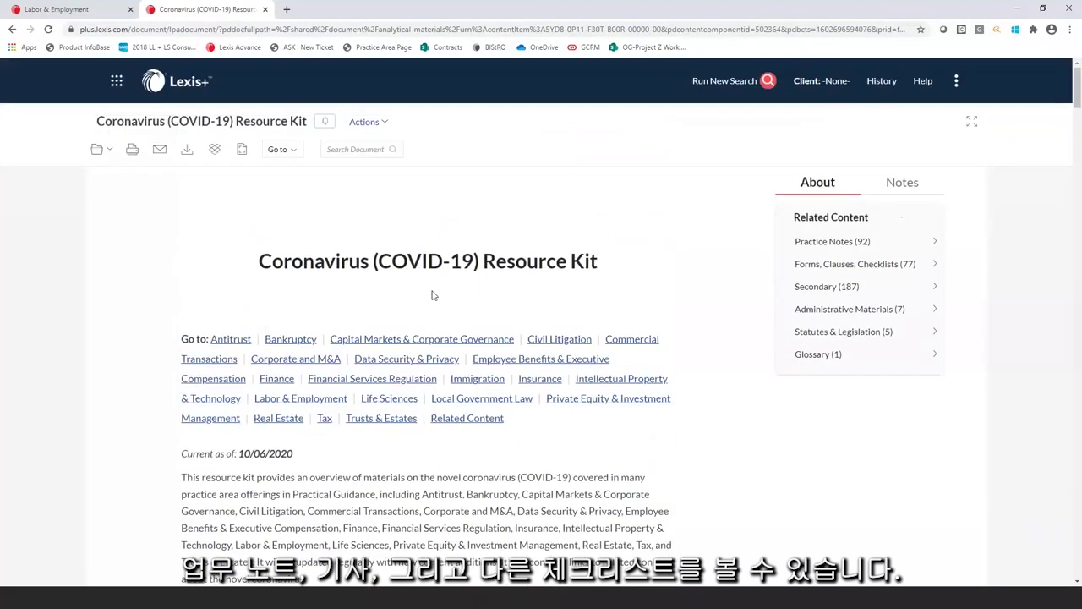
# - Go to Brief Analysis, upload "Sample Brief for Brief Analysis Demos (4)" from the Desktop and open its analysis results
pyautogui.click(184, 84)
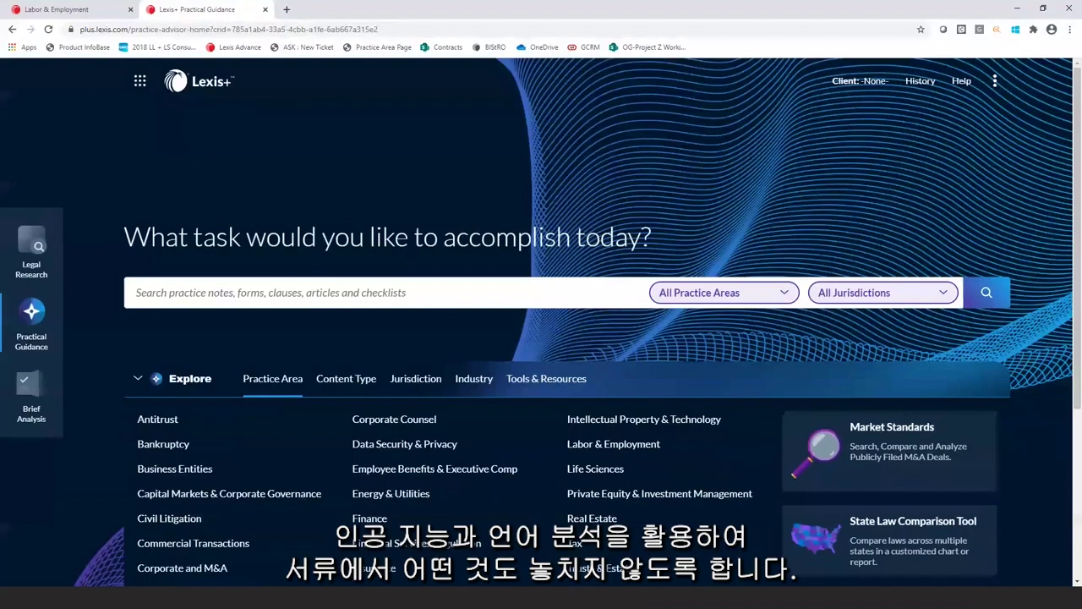
pyautogui.click(32, 395)
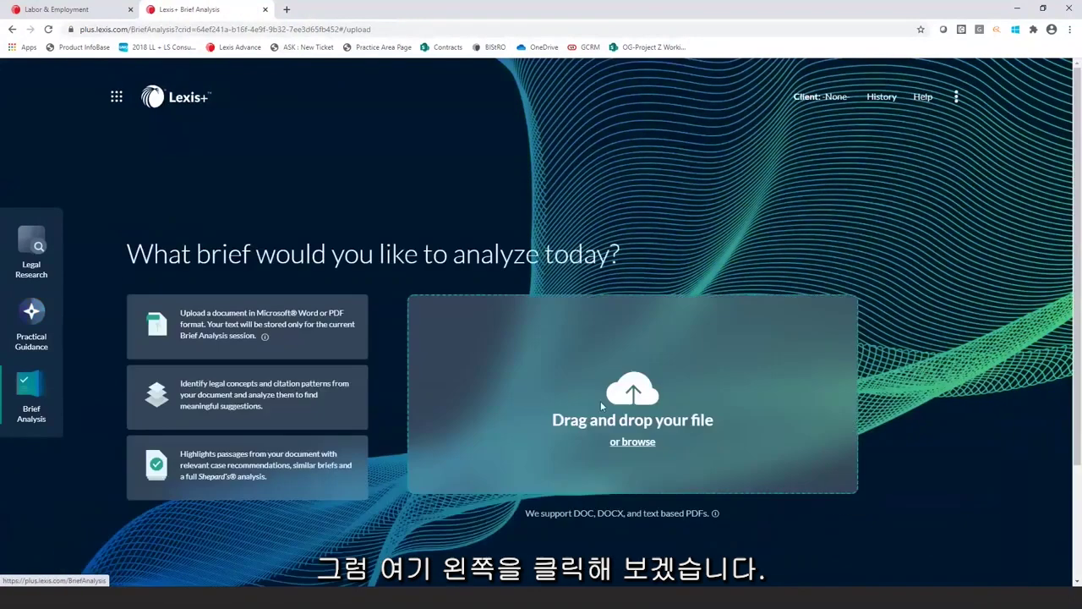
pyautogui.click(624, 443)
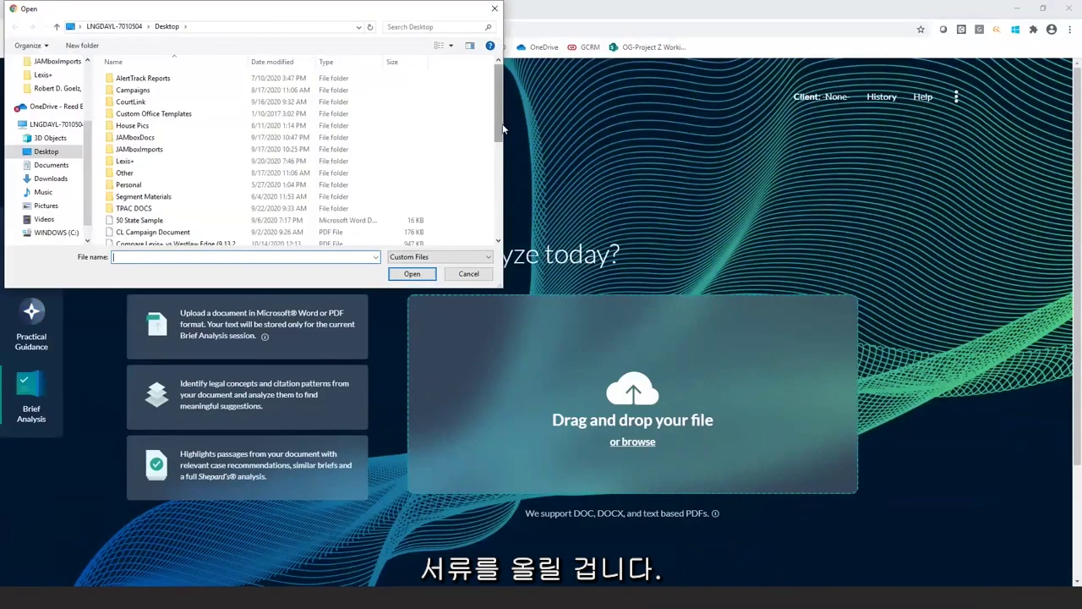
pyautogui.moveTo(502, 127); pyautogui.dragTo(503, 196)
pyautogui.click(192, 223)
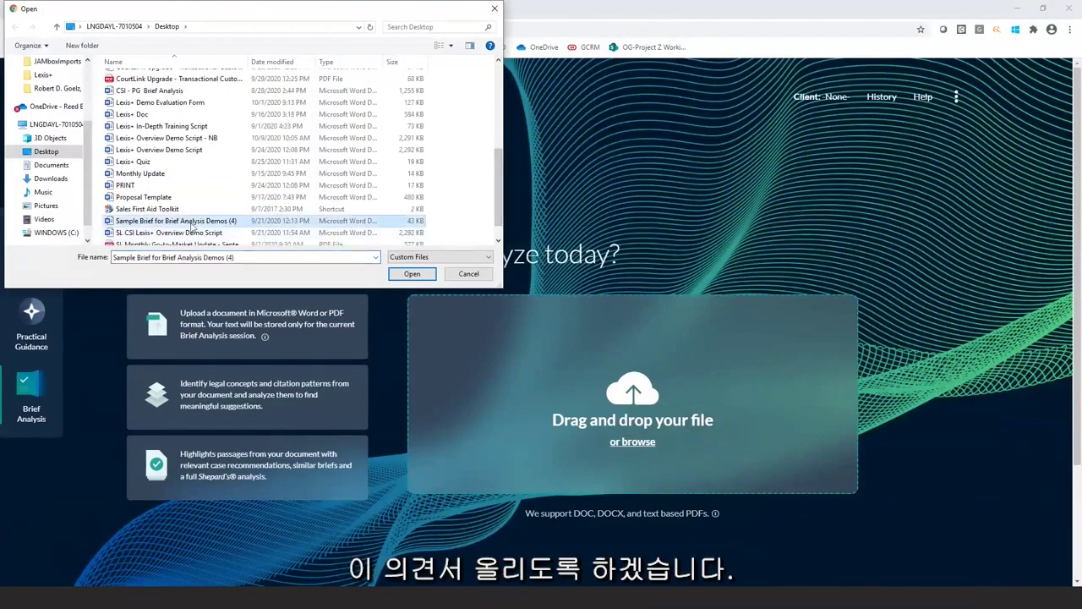
pyautogui.click(411, 273)
pyautogui.click(800, 450)
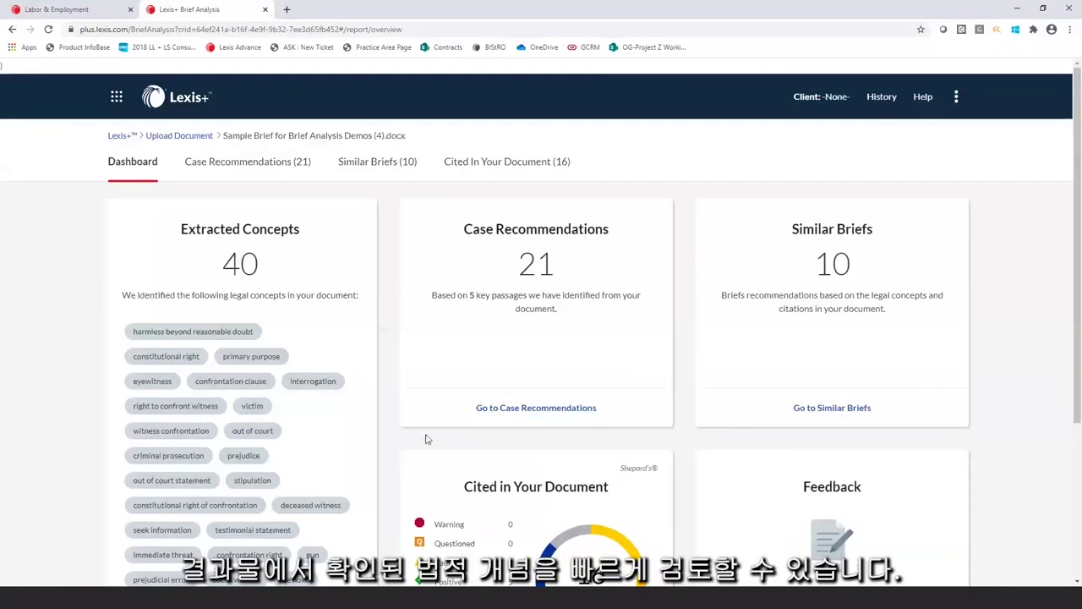
# - Look over the analysis dashboard, then review the case recommendations for the brief's Standard of Review passage
pyautogui.scroll(-1, 224, 254)
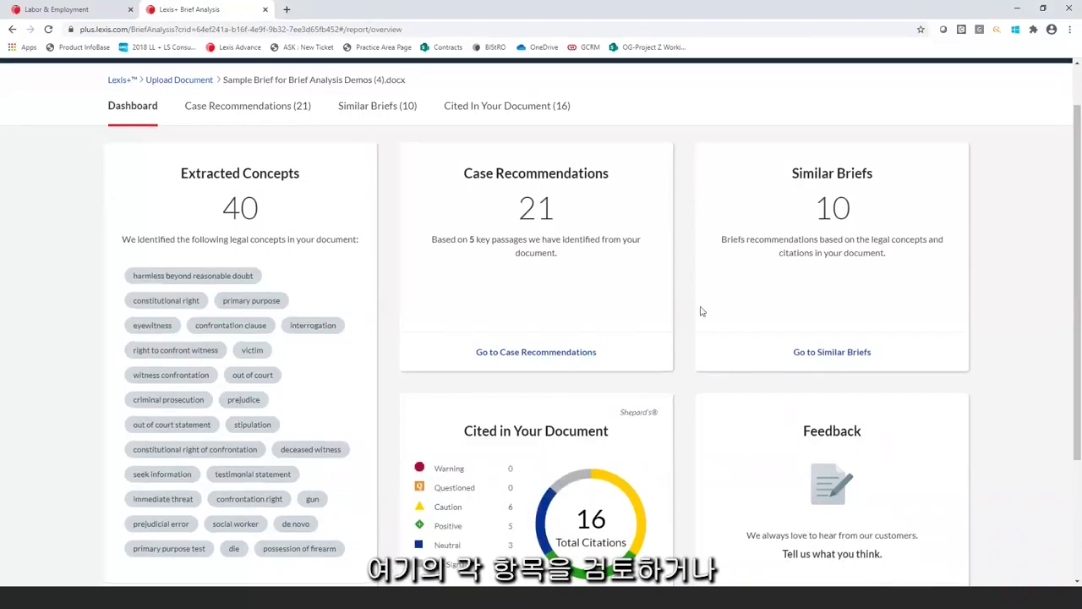
pyautogui.scroll(1, 400, 196)
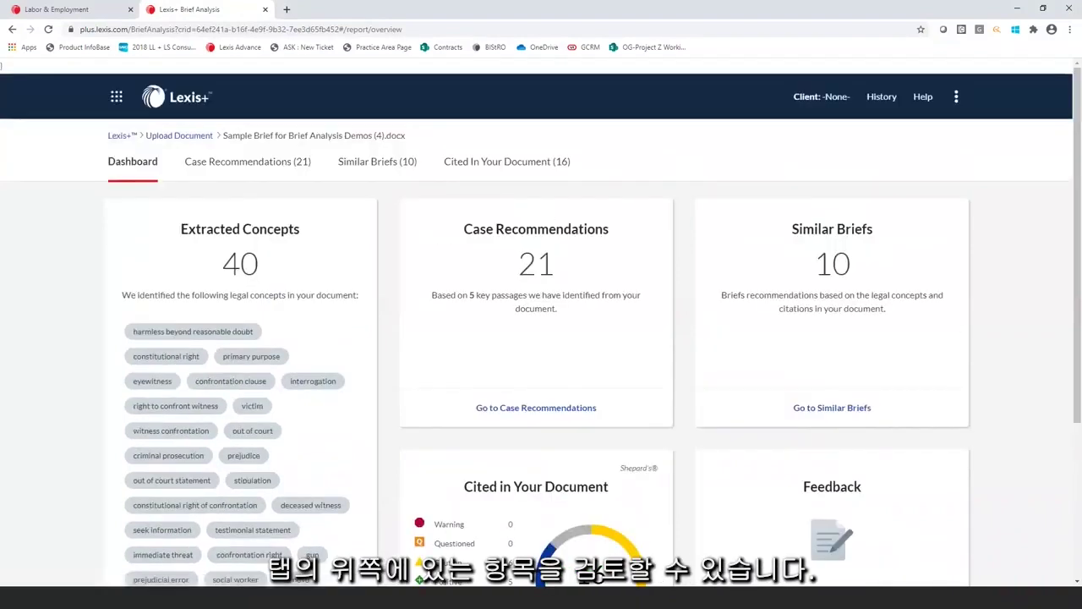
pyautogui.click(273, 170)
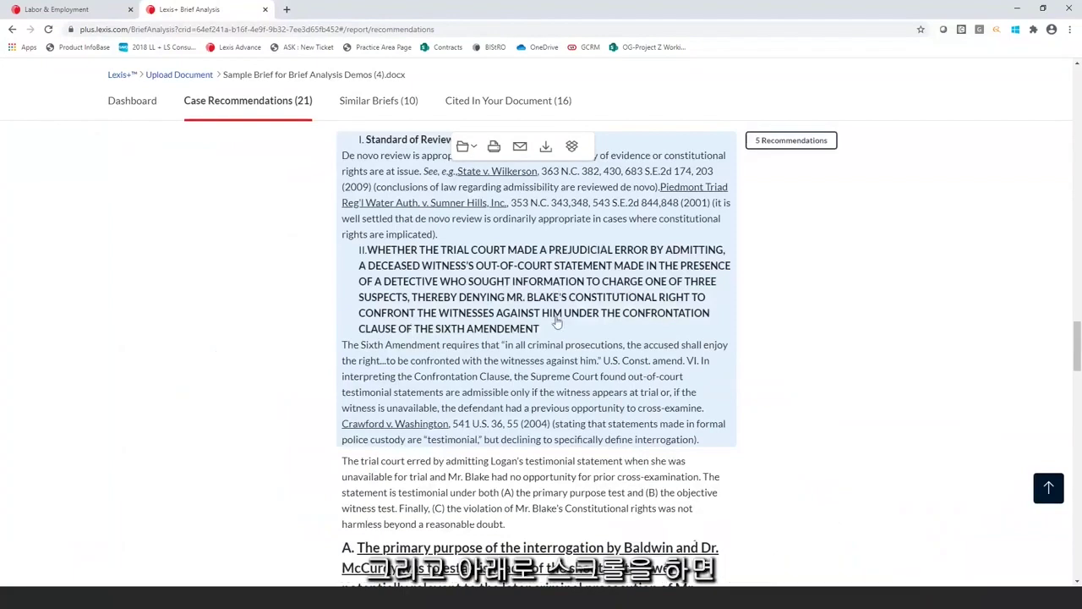
pyautogui.scroll(-3, 905, 284)
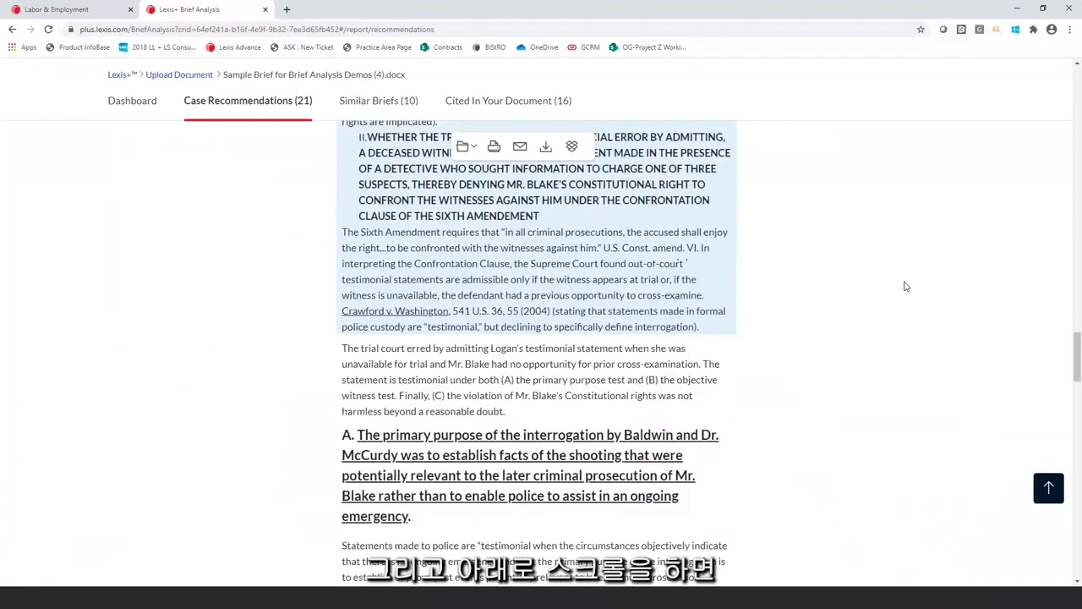
pyautogui.click(766, 202)
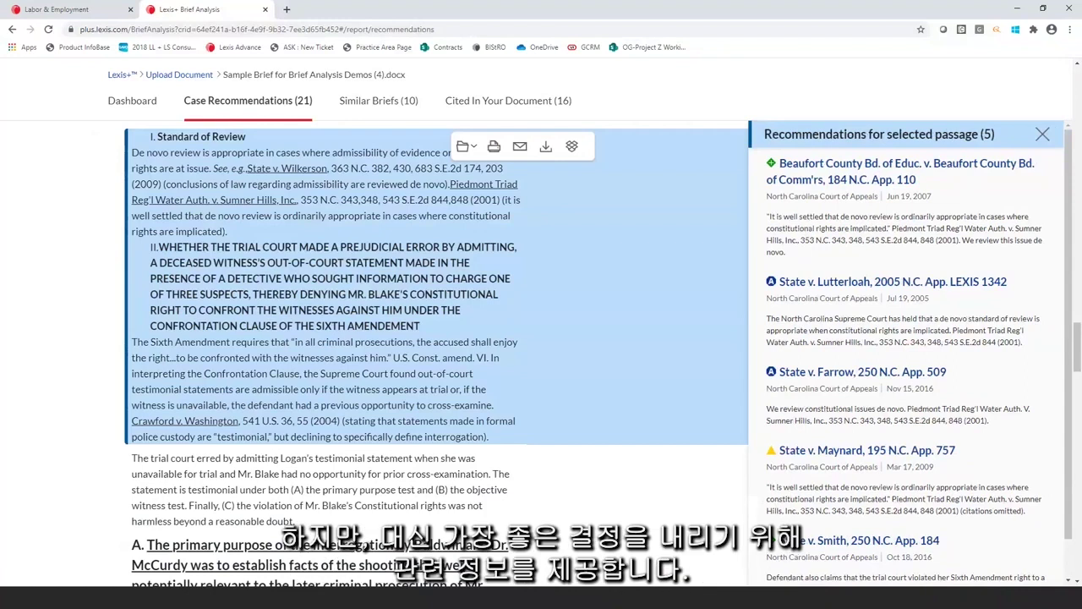
pyautogui.scroll(3, 604, 291)
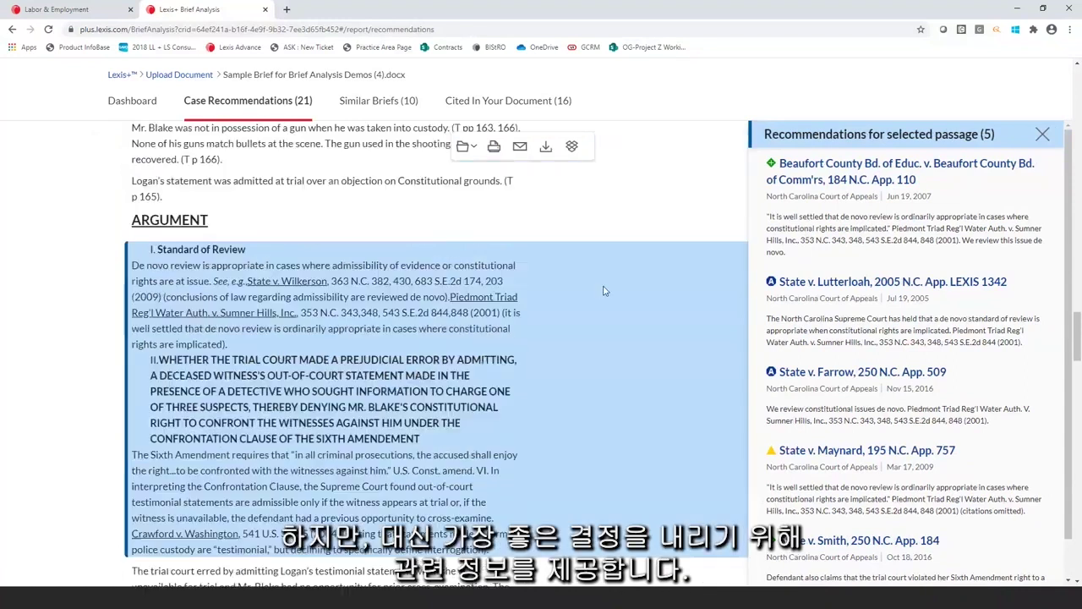
pyautogui.scroll(2, 604, 291)
pyautogui.scroll(10, 604, 291)
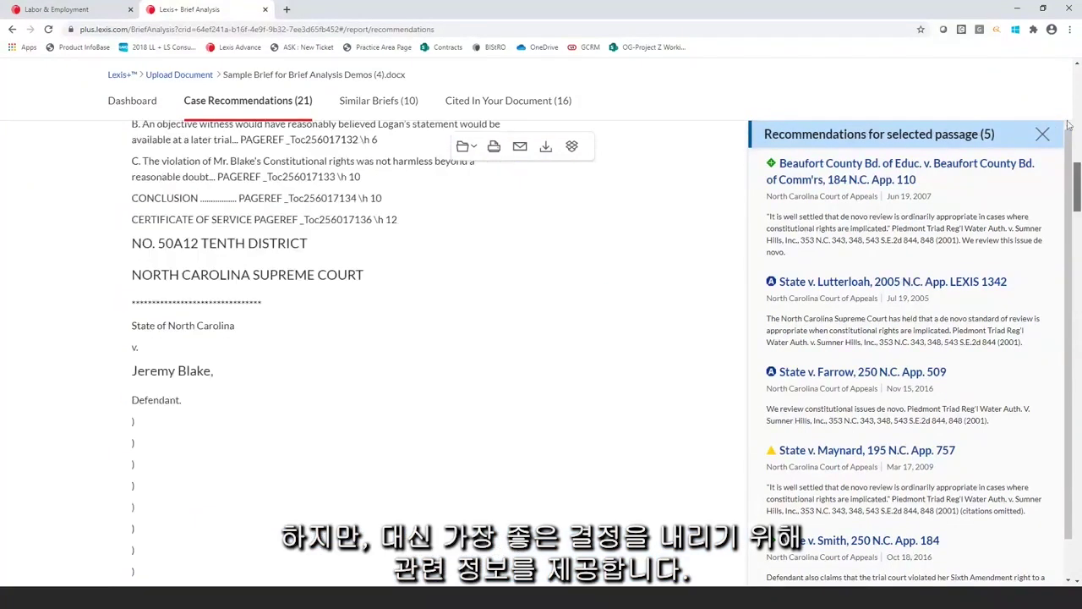
# - Show the similar briefs and expand the Legal Concepts, Court and Timeline filters
pyautogui.click(380, 164)
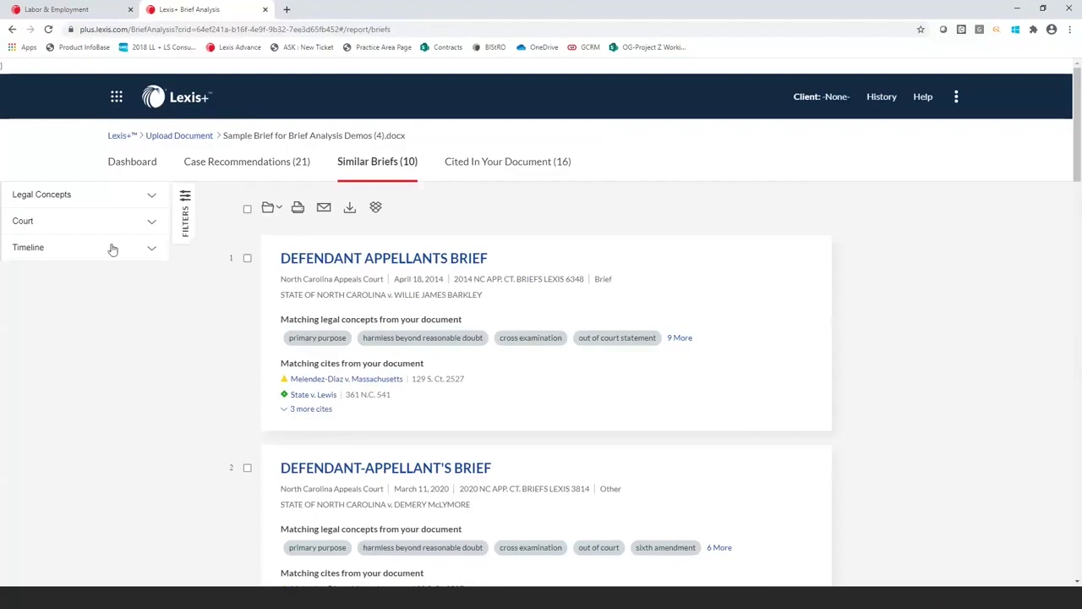
pyautogui.click(153, 203)
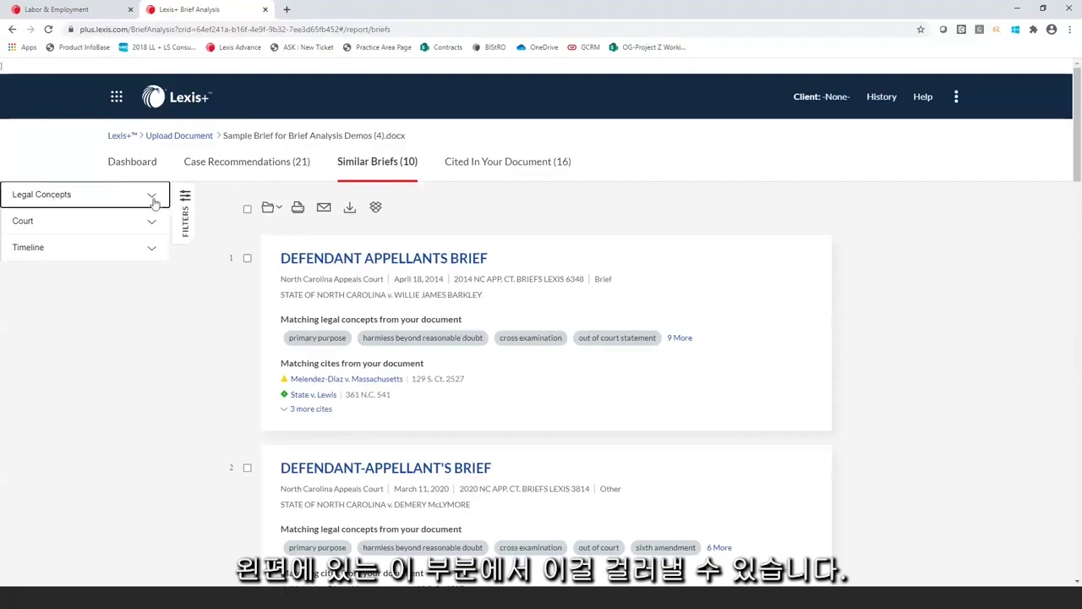
pyautogui.click(155, 387)
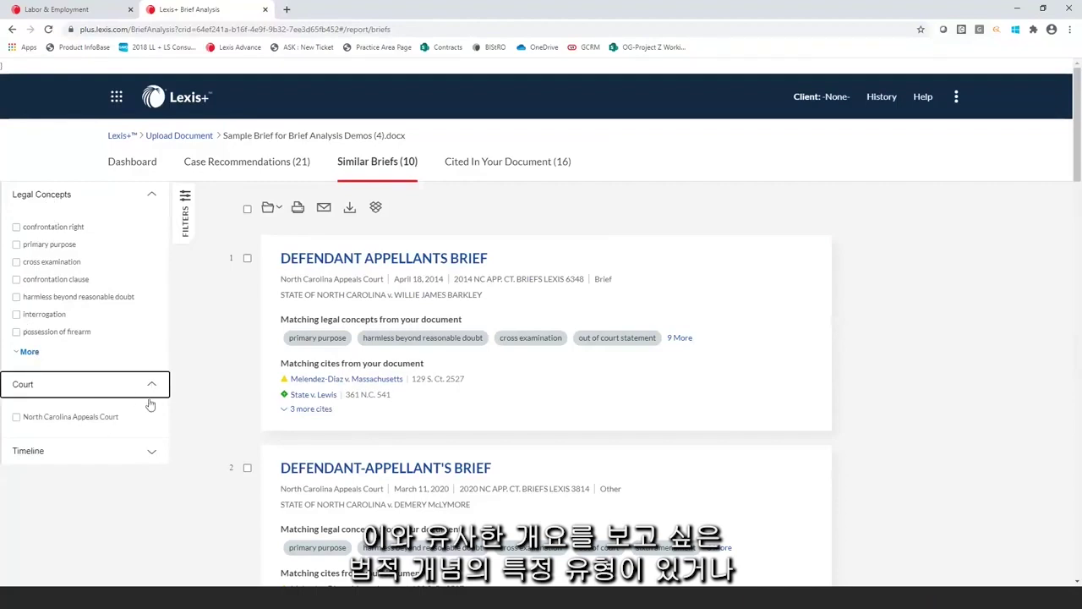
pyautogui.click(148, 451)
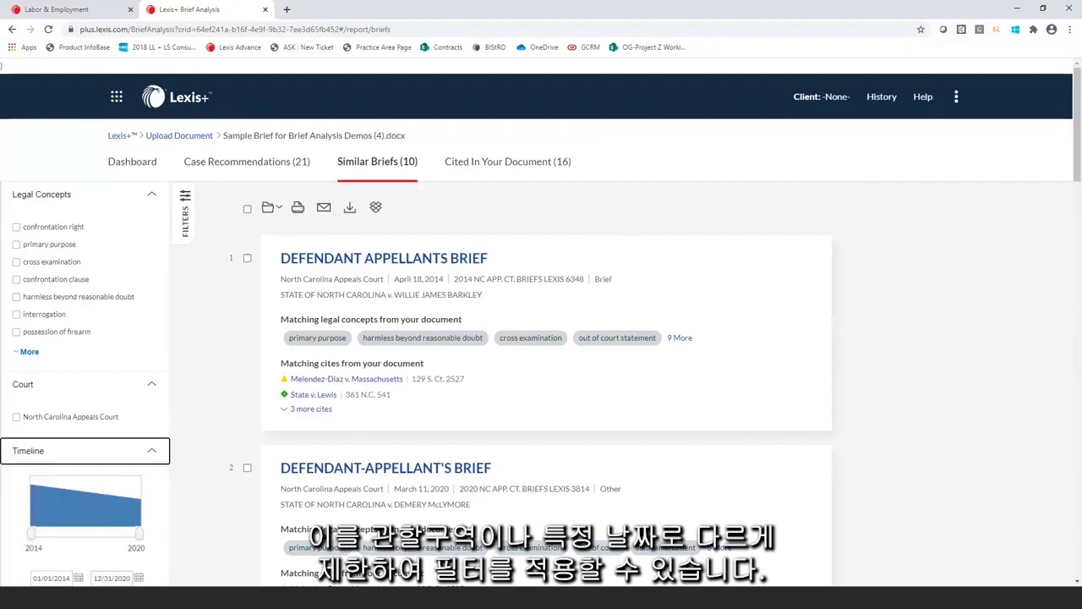
# - Show the authorities cited in the document and examine the list with its Shepard's signals and overviews
pyautogui.click(533, 169)
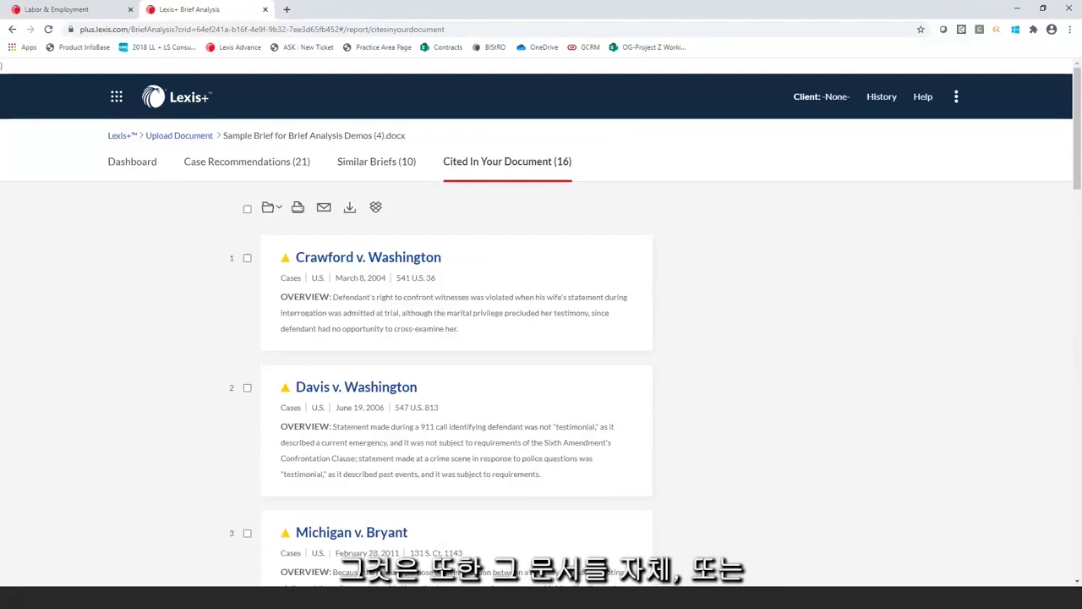
pyautogui.scroll(-3, 566, 399)
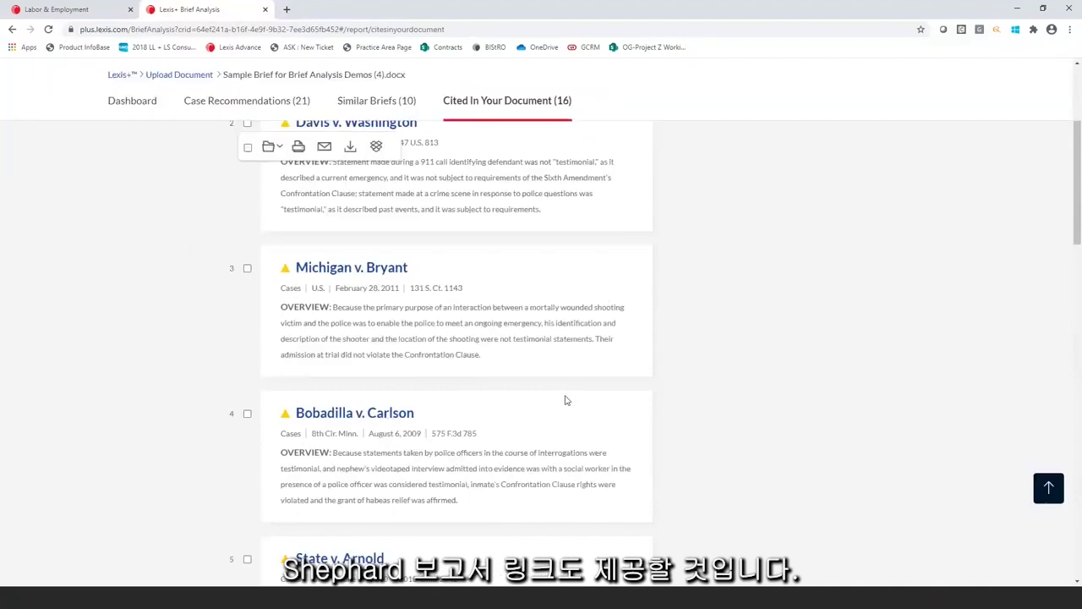
pyautogui.scroll(-5, 567, 400)
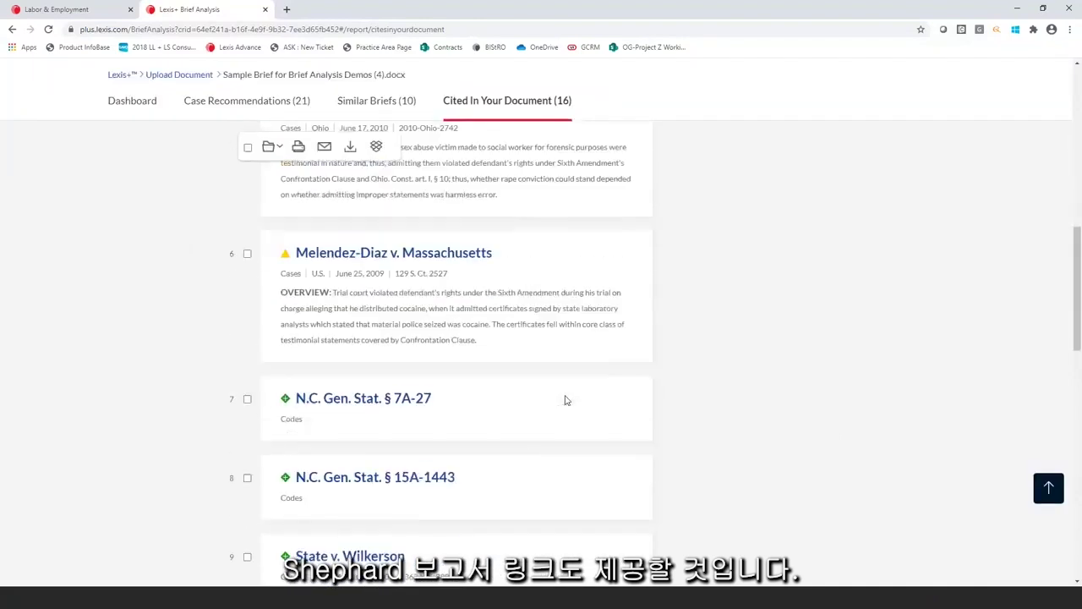
pyautogui.scroll(-1, 567, 400)
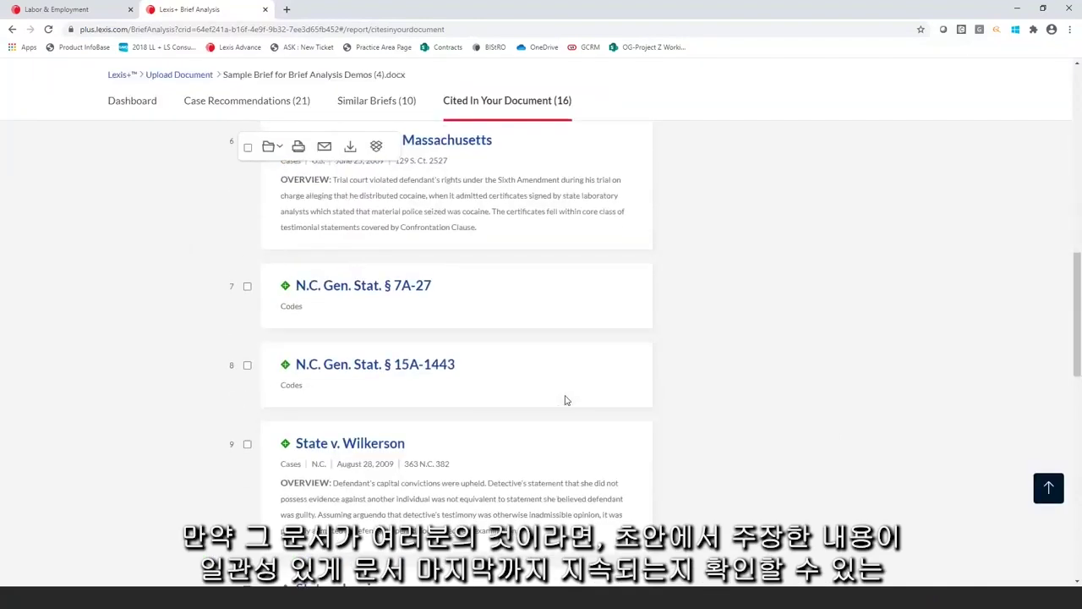
pyautogui.scroll(-1, 566, 400)
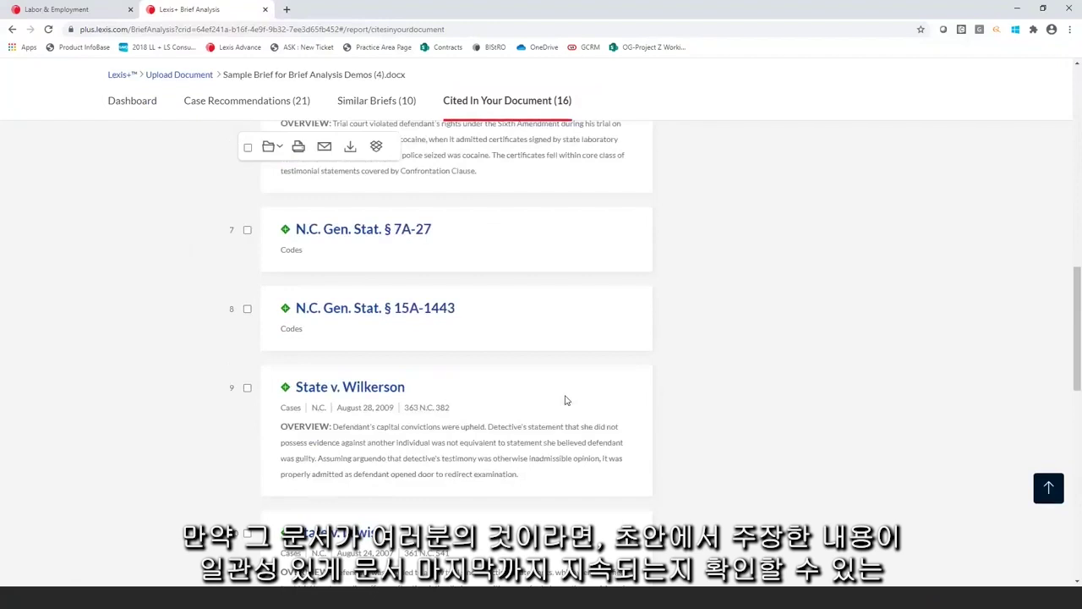
pyautogui.scroll(-2, 566, 400)
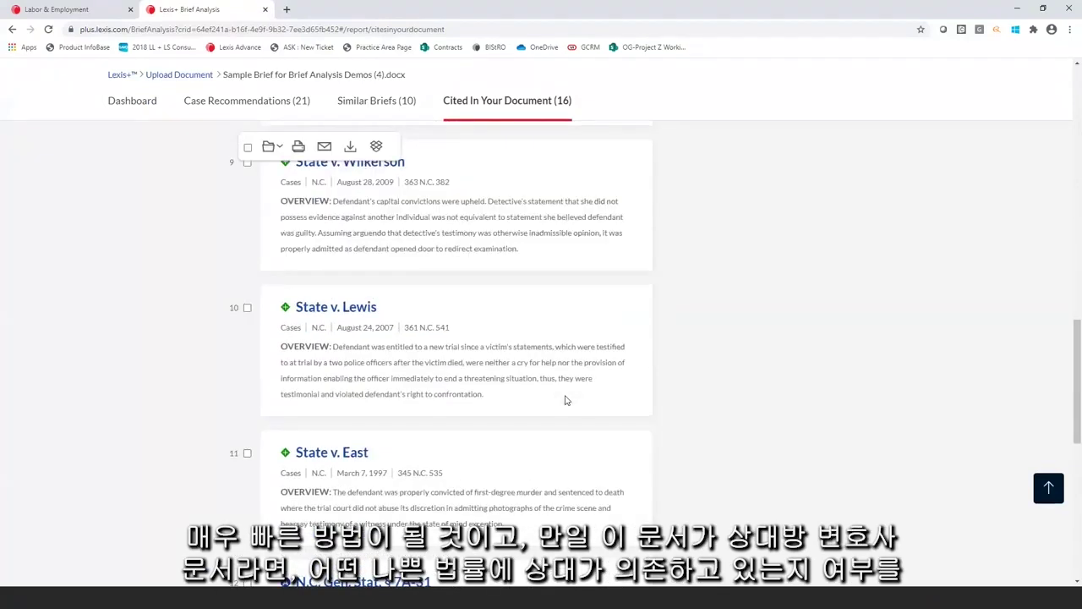
pyautogui.scroll(-2, 604, 399)
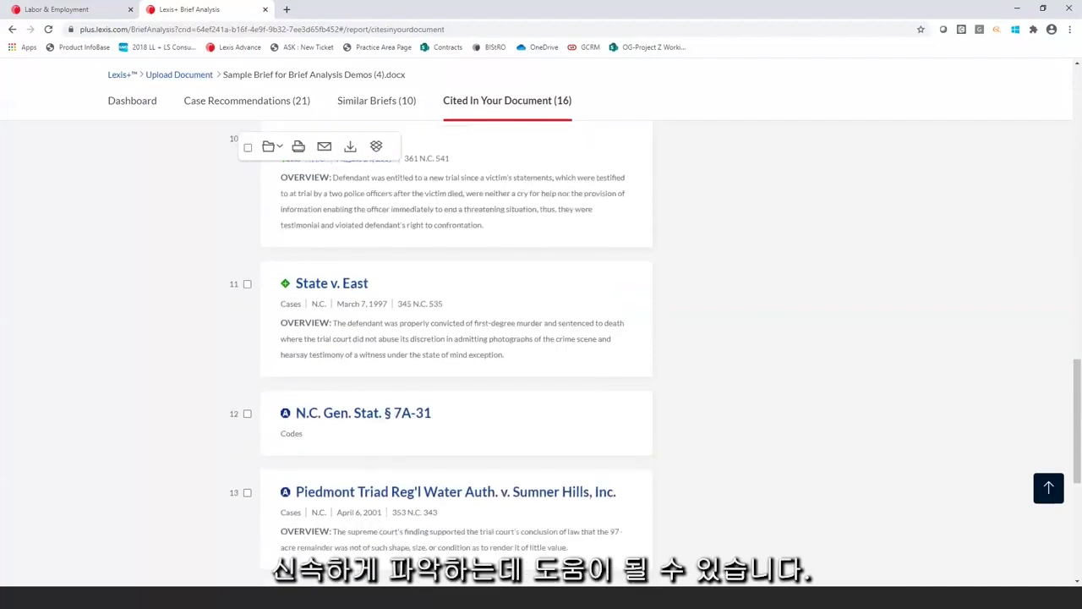
pyautogui.scroll(3, 732, 274)
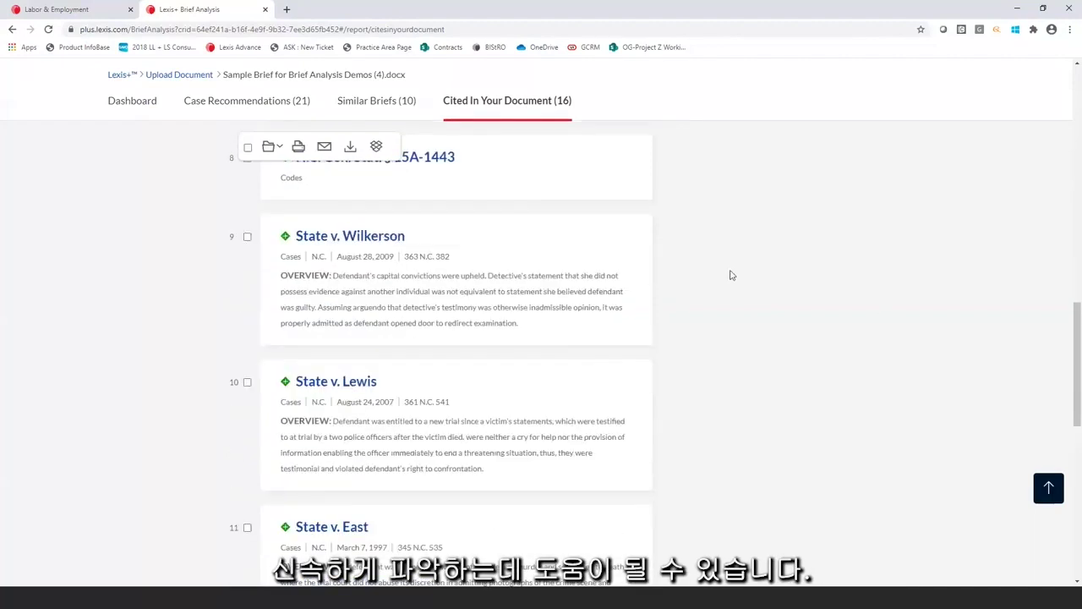
pyautogui.scroll(12, 732, 275)
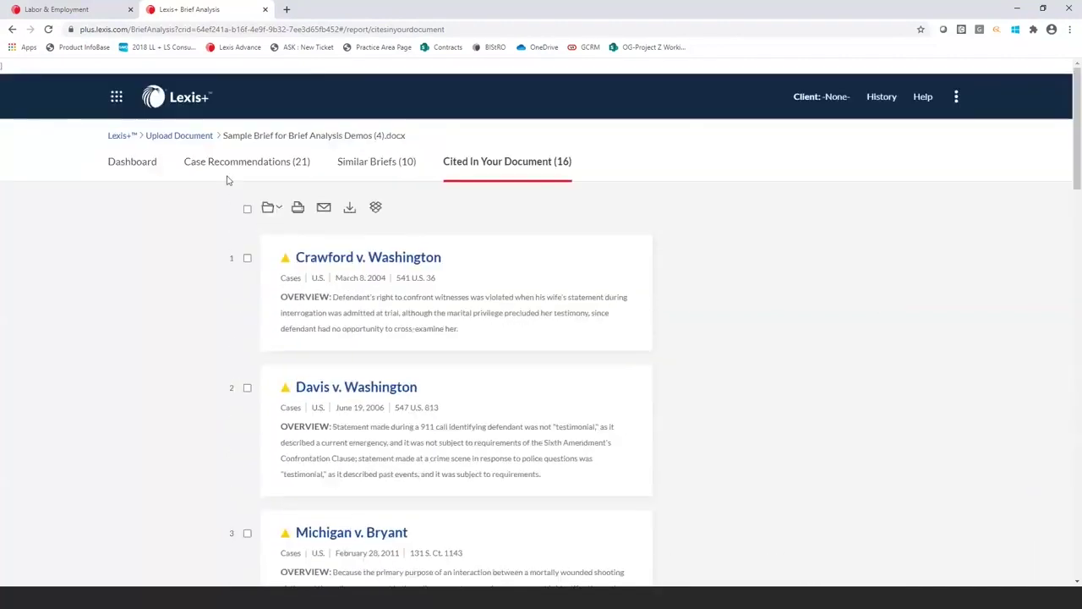
# - Return to the brief's analysis dashboard, leave the report and go to the Legal Research home page
pyautogui.click(144, 165)
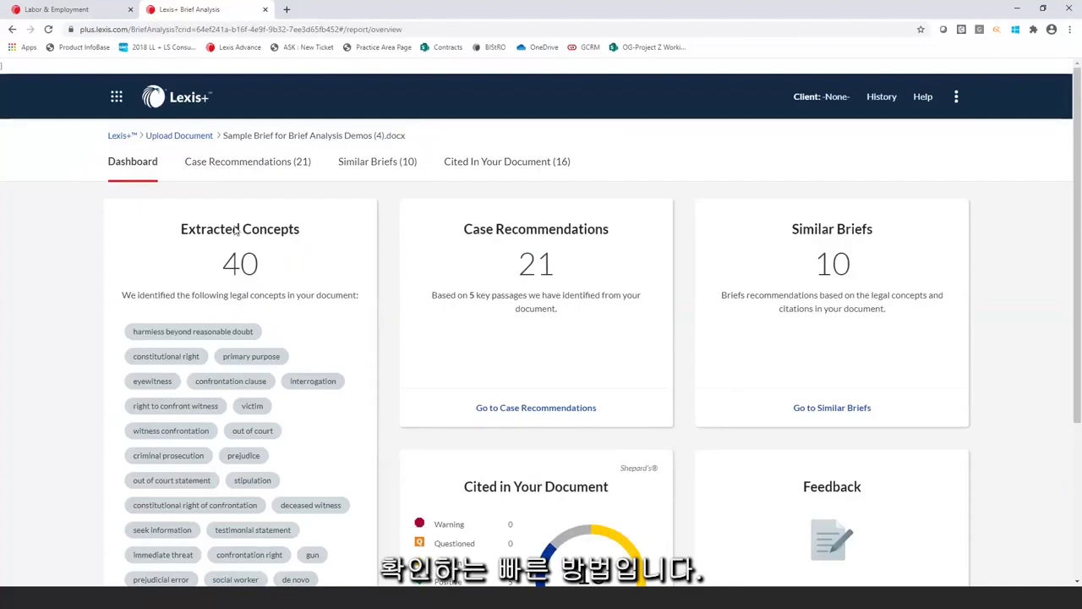
pyautogui.click(176, 96)
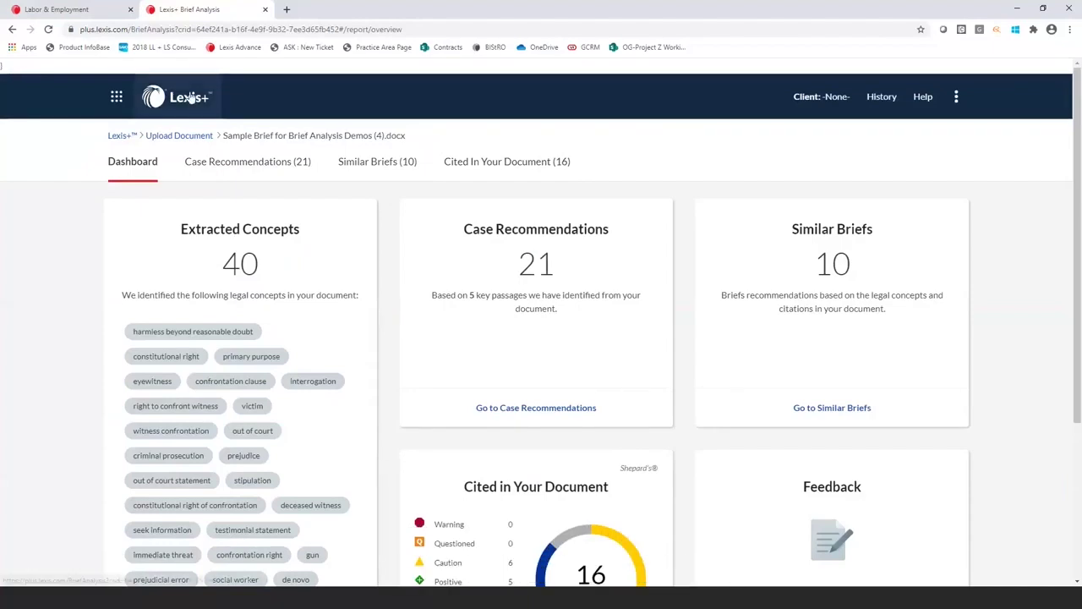
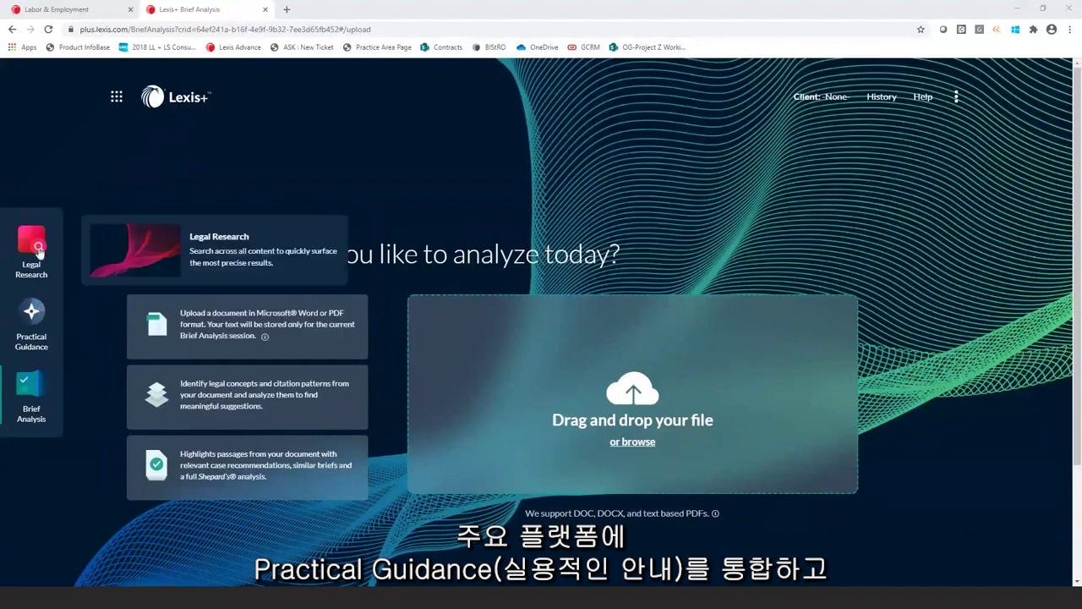
pyautogui.moveTo(40, 360)
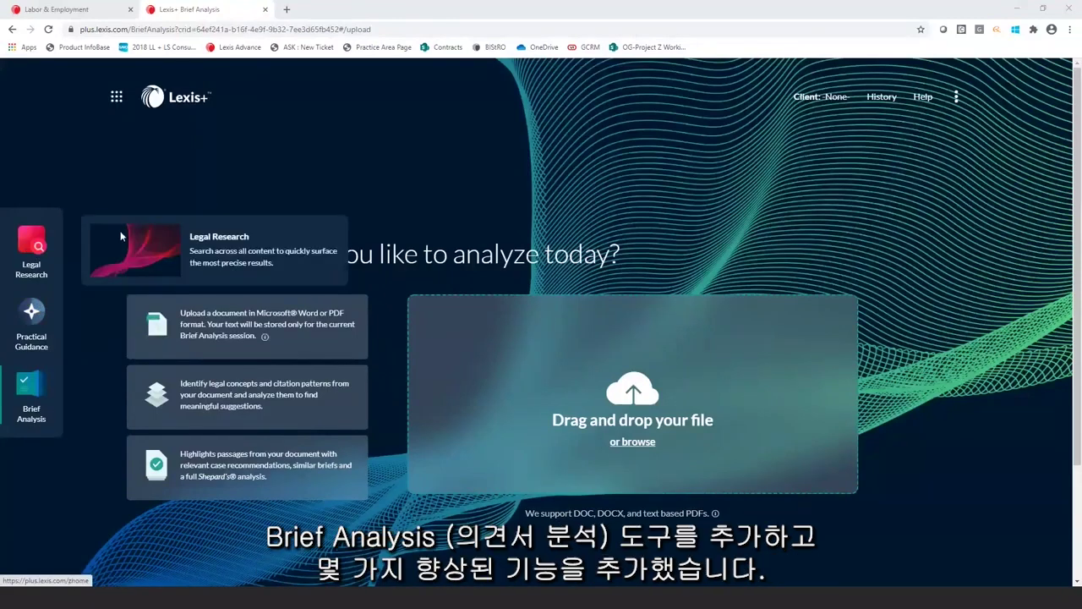
pyautogui.click(32, 246)
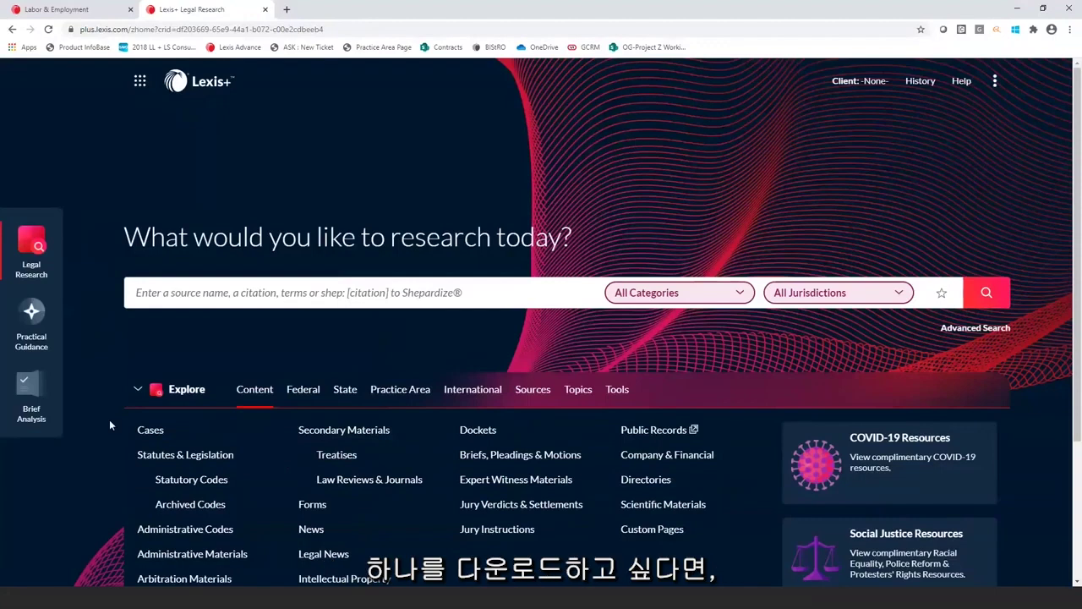
# - Go back to Brief Analysis and upload "Sample Brief for Brief Analysis Demos (4)" from the Desktop again for analysis
pyautogui.click(32, 407)
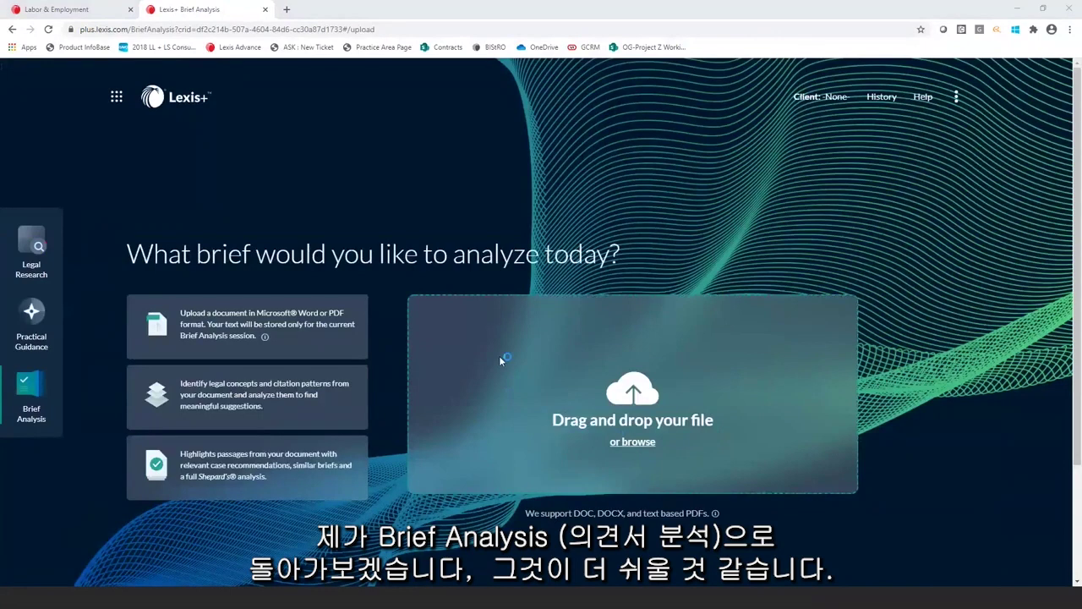
pyautogui.click(497, 362)
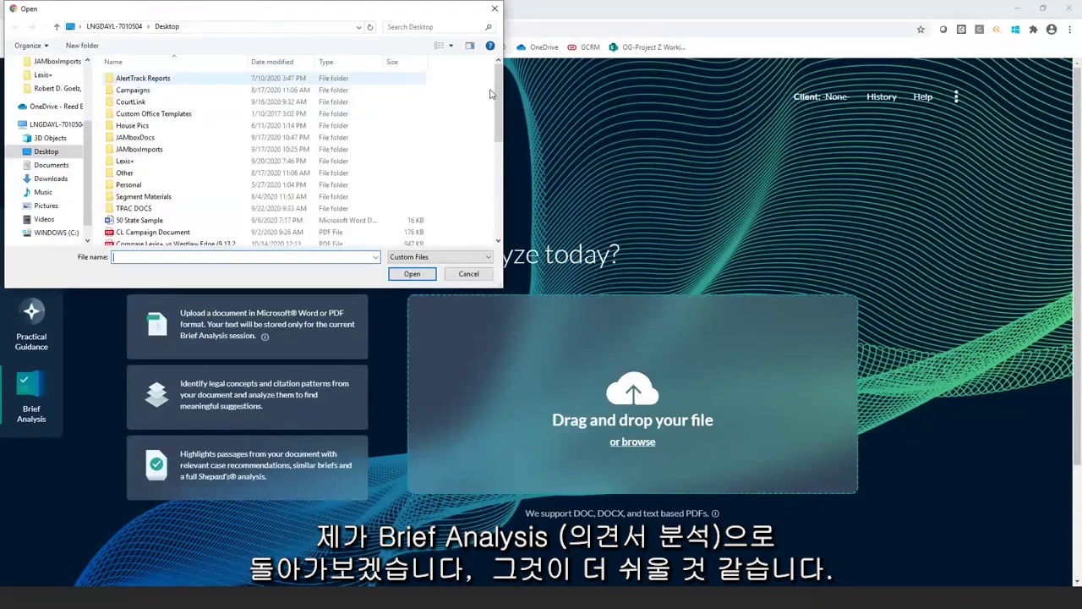
pyautogui.scroll(-10, 218, 202)
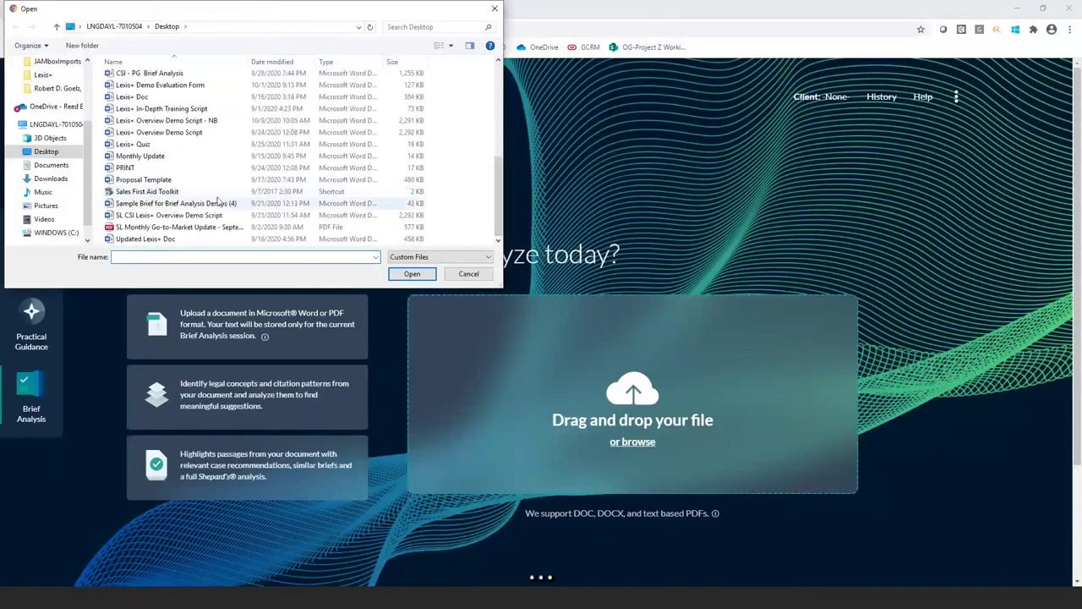
pyautogui.doubleClick(218, 203)
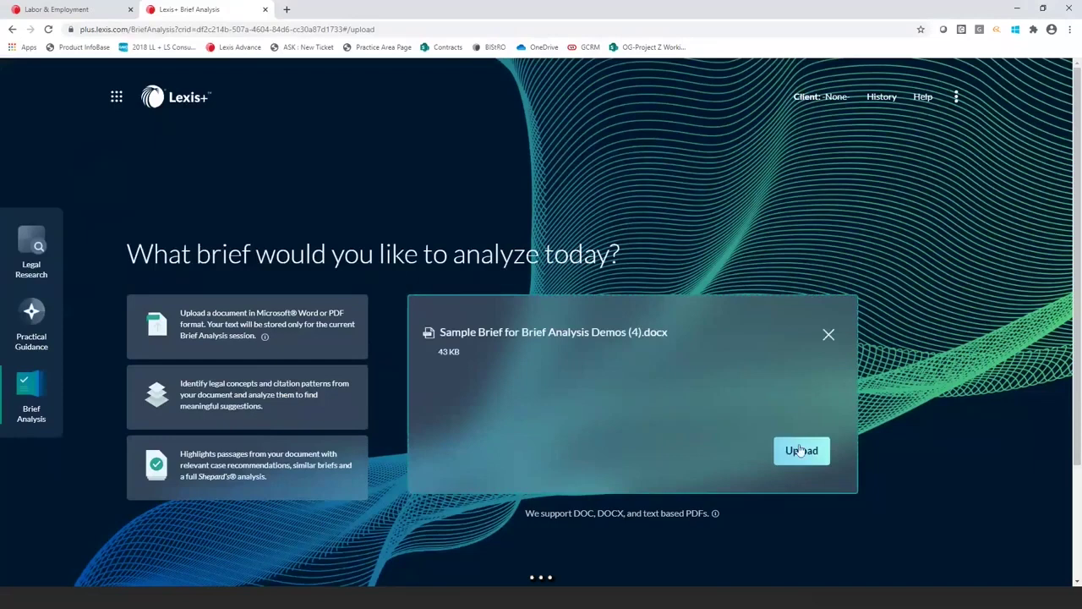
pyautogui.click(801, 450)
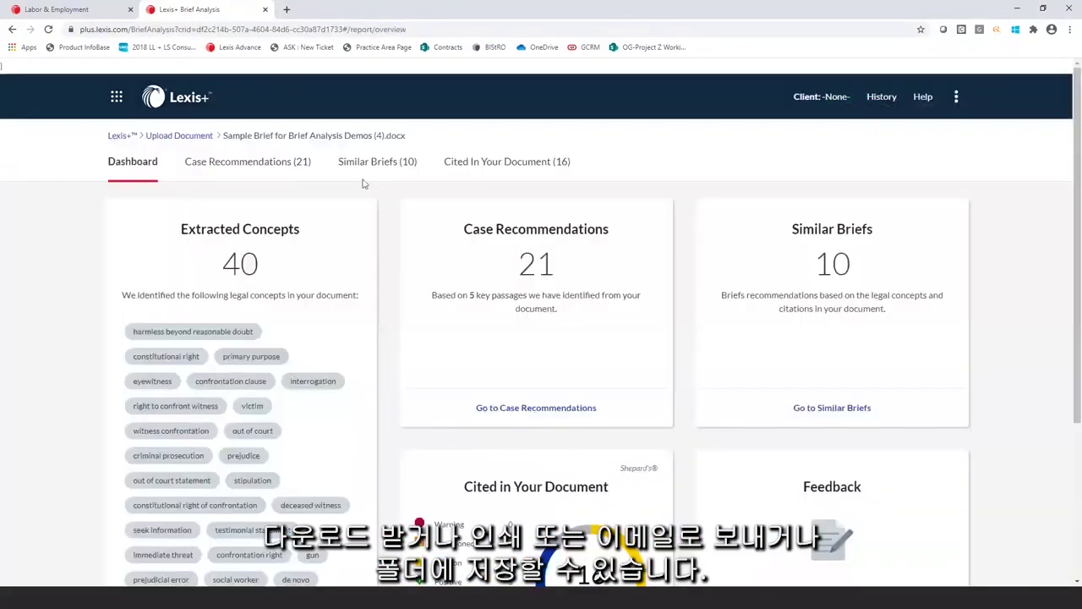
# - Select the first two briefs among the similar briefs, and return to the Brief Analysis start page
pyautogui.click(372, 166)
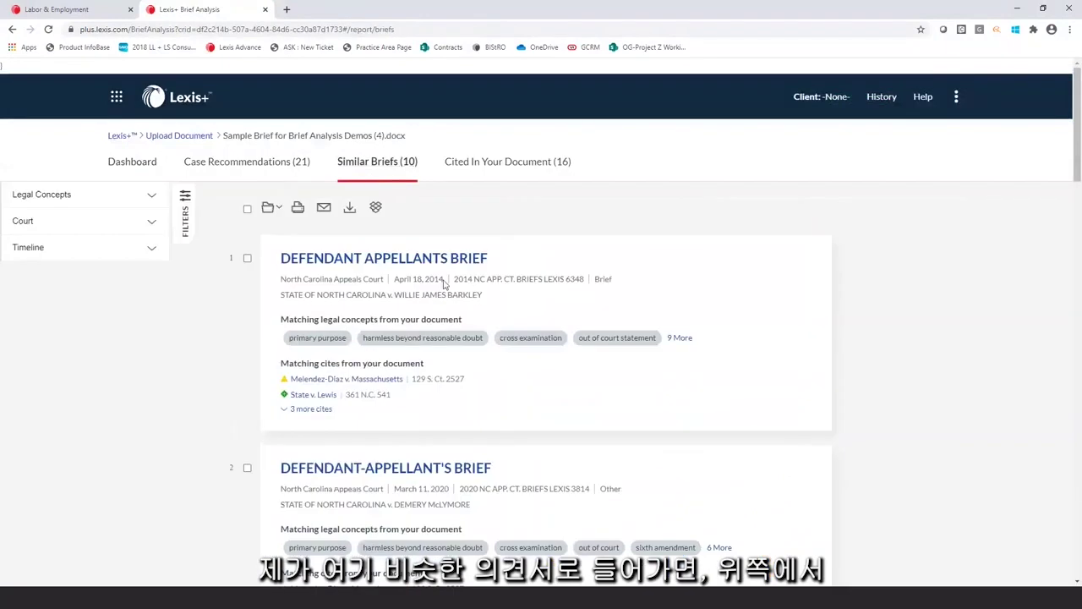
pyautogui.click(247, 258)
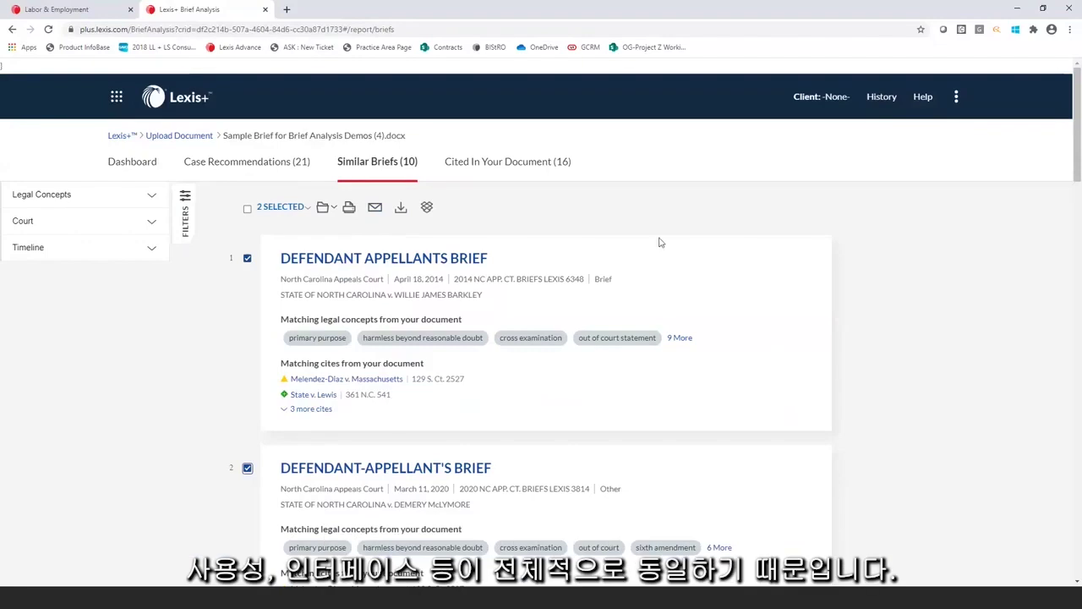
pyautogui.click(155, 99)
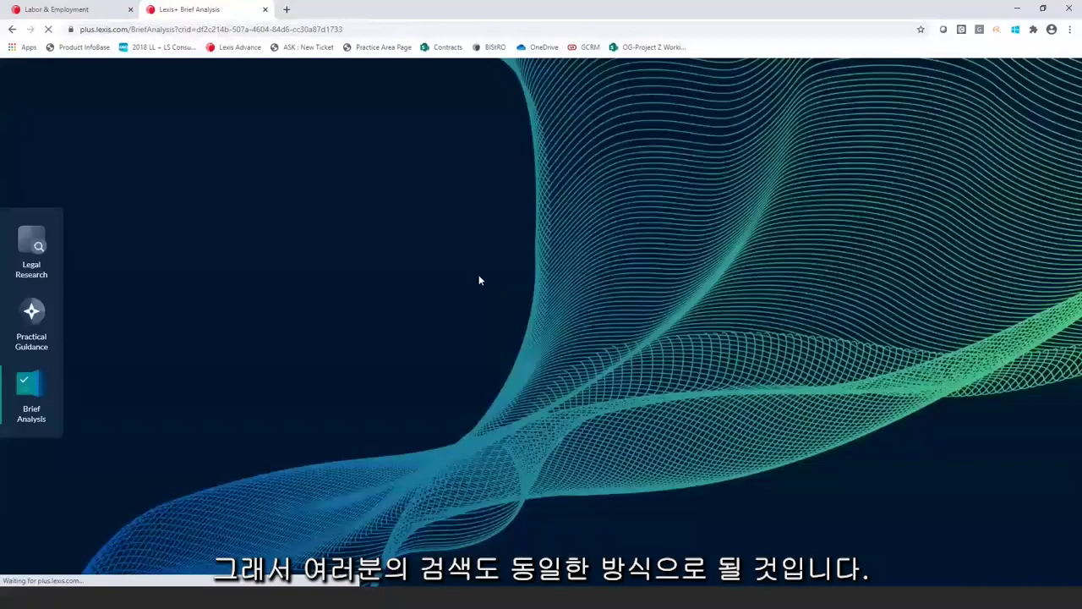
pyautogui.moveTo(41, 260)
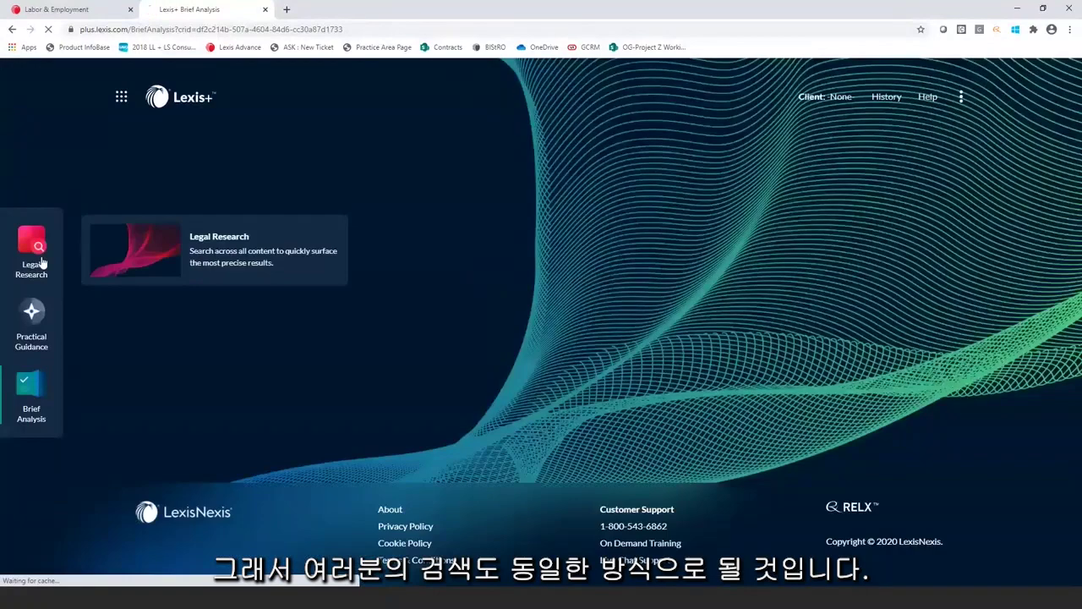